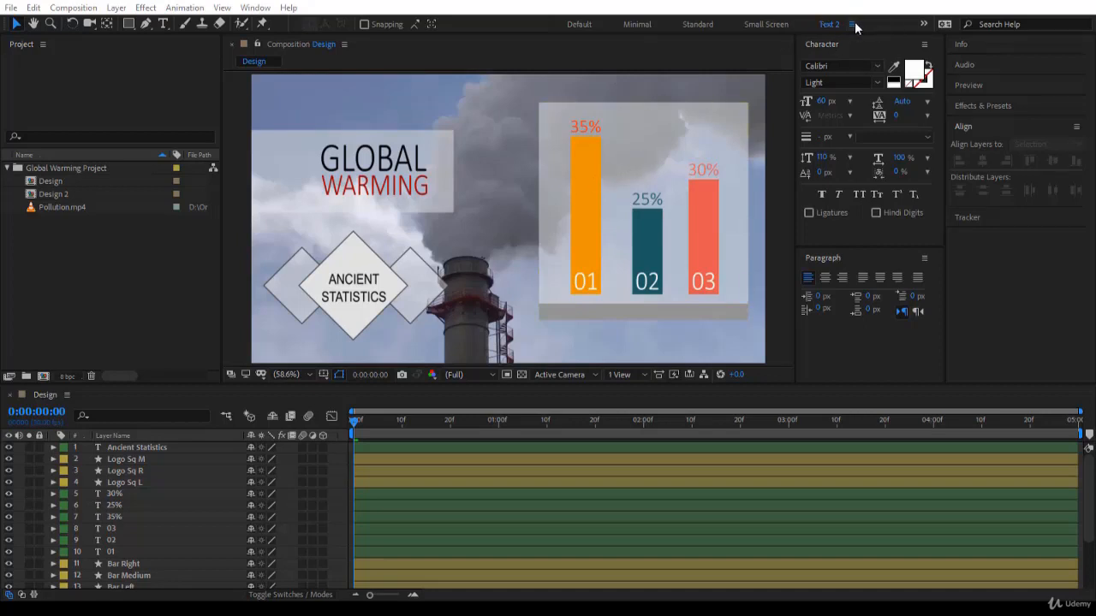
Step: Switch to the Default workspace and reset it to its saved layout
{"action": "left_click", "coordinate": [584, 24]}
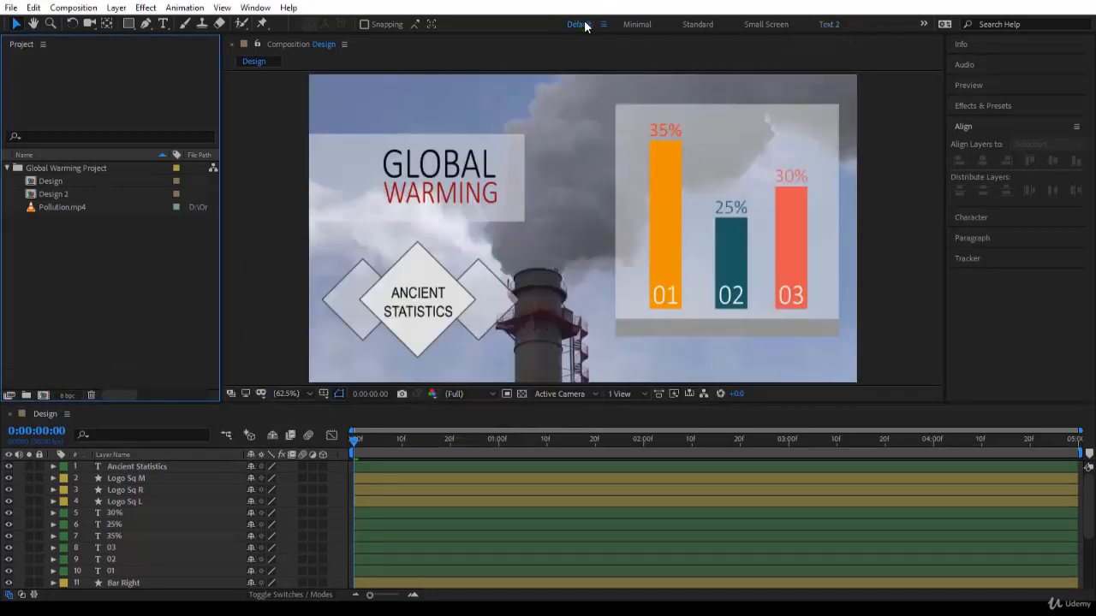
{"action": "left_click", "coordinate": [603, 25]}
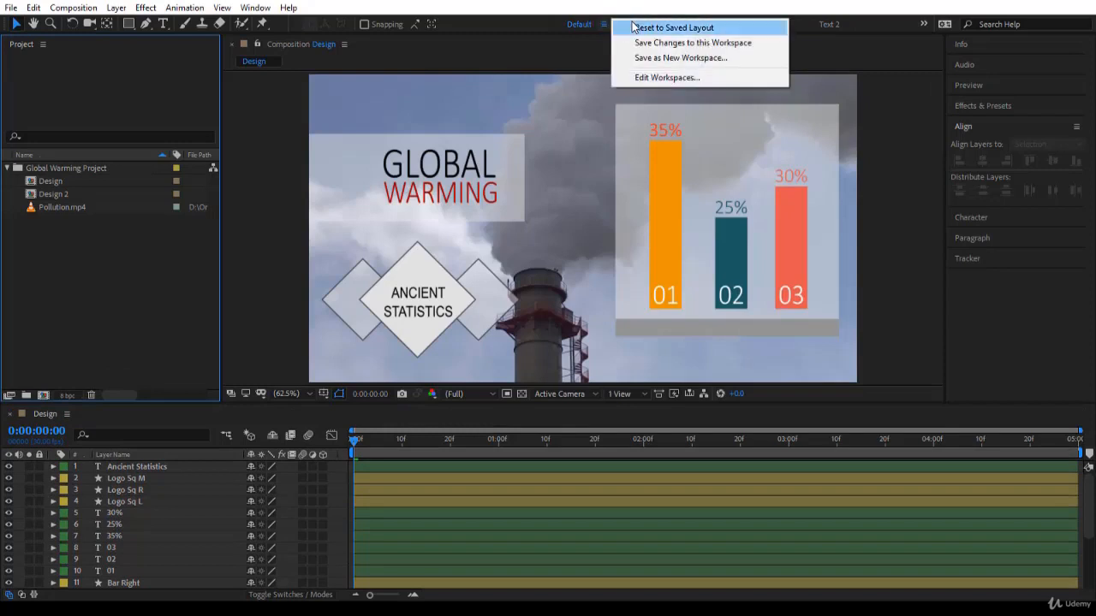
{"action": "left_click", "coordinate": [631, 25]}
{"action": "left_click", "coordinate": [1076, 146]}
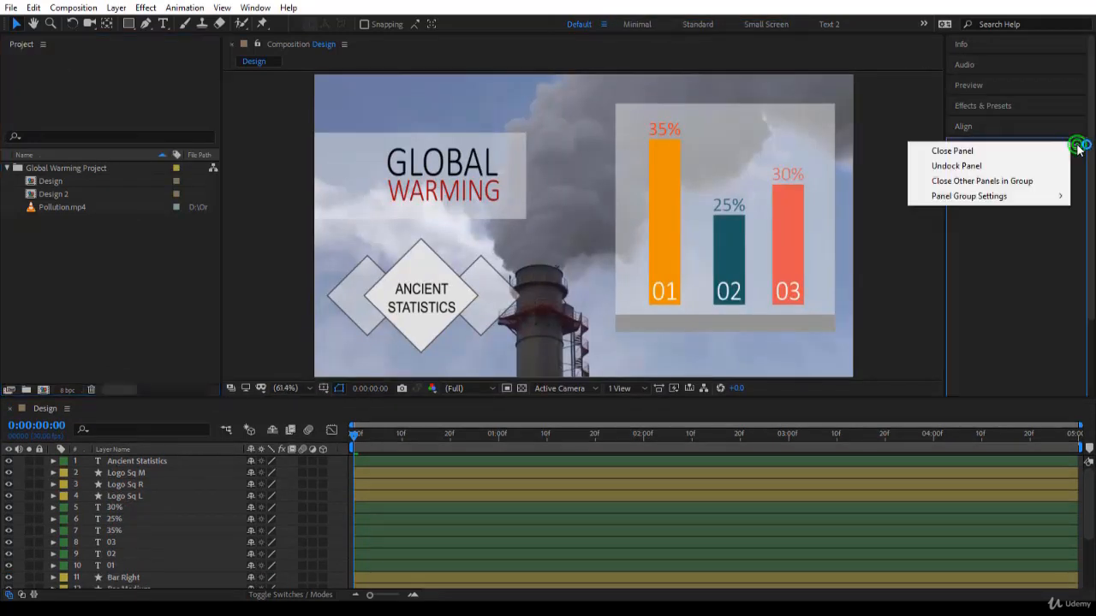
{"action": "left_click", "coordinate": [1041, 157]}
{"action": "left_click", "coordinate": [927, 174]}
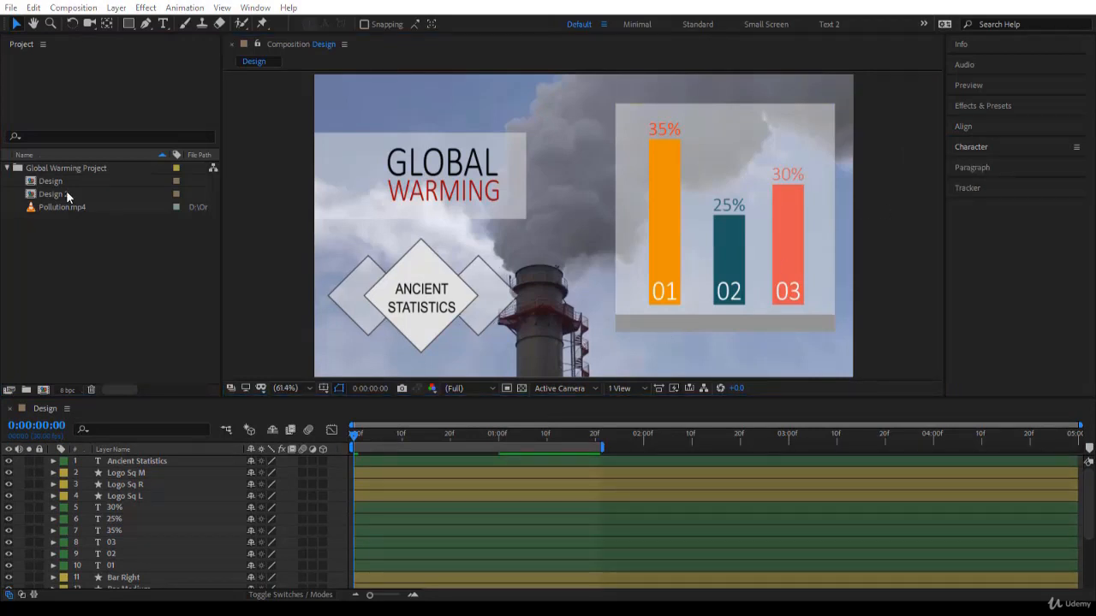
Step: Duplicate the Design 2 composition in the project and rename the copy Animate
{"action": "left_click", "coordinate": [66, 196]}
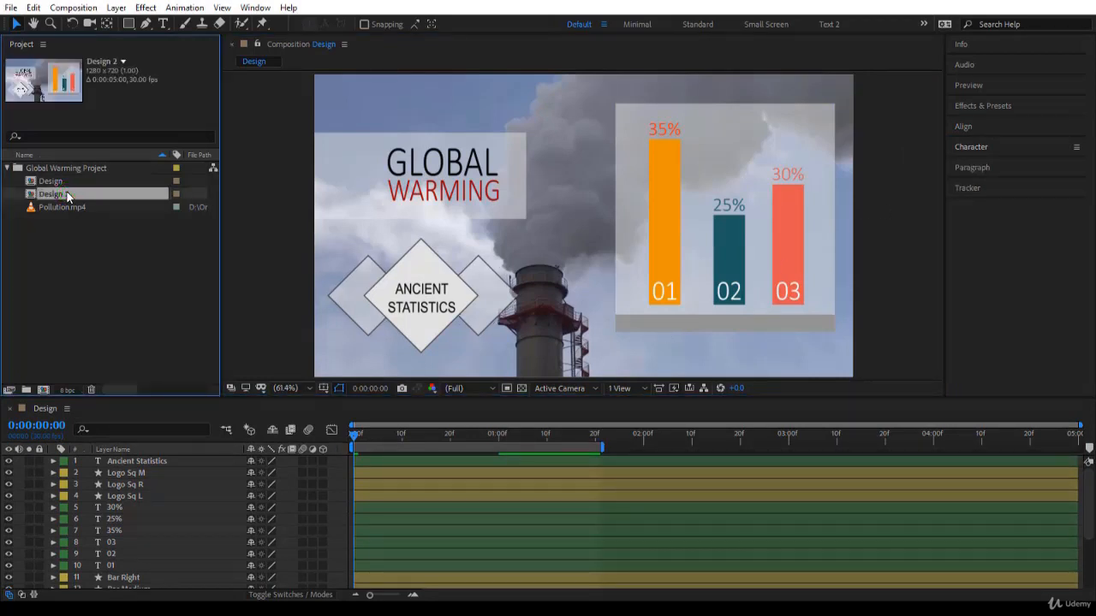
{"action": "key", "text": "ctrl+d"}
{"action": "key", "text": "Return"}
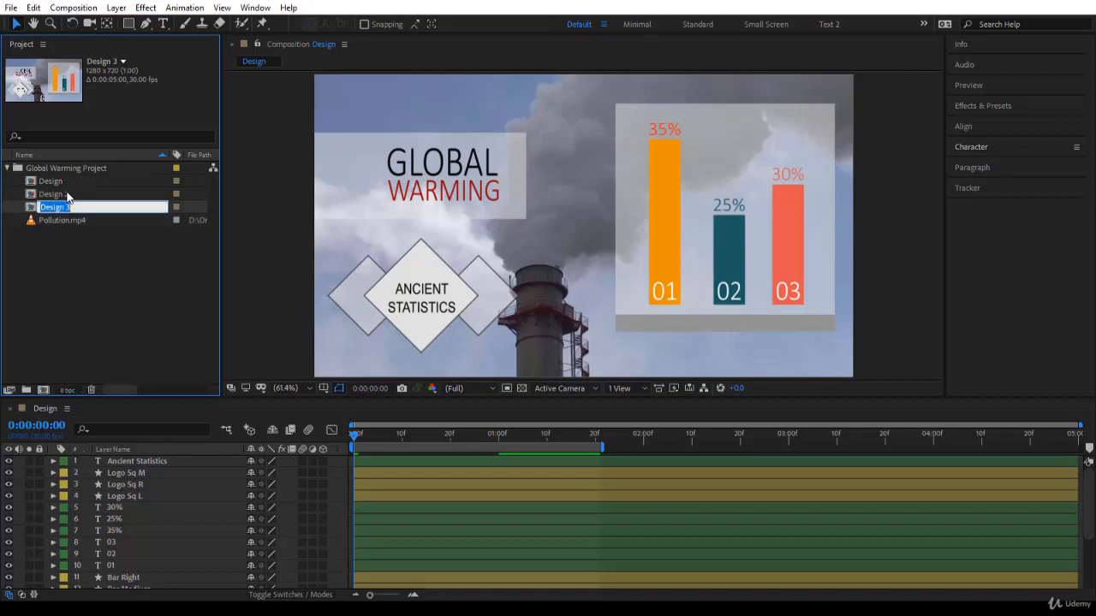
{"action": "type", "text": "Animate"}
{"action": "key", "text": "Return"}
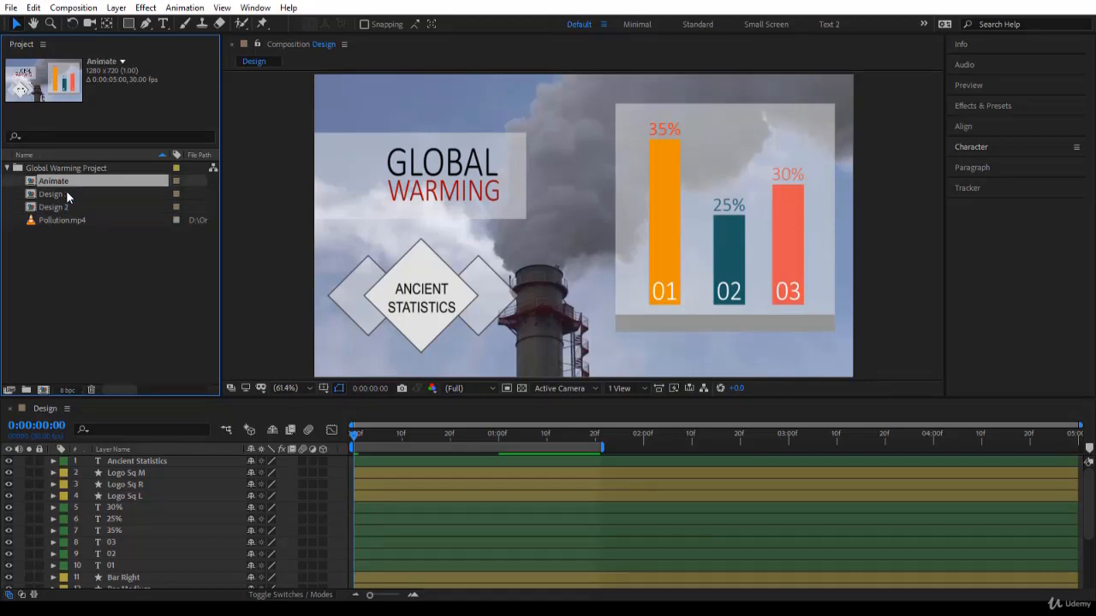
Step: Show the Scale property of the Bar Under Global layer and move its anchor point horizontally past the frame's left edge
{"action": "left_click", "coordinate": [309, 209]}
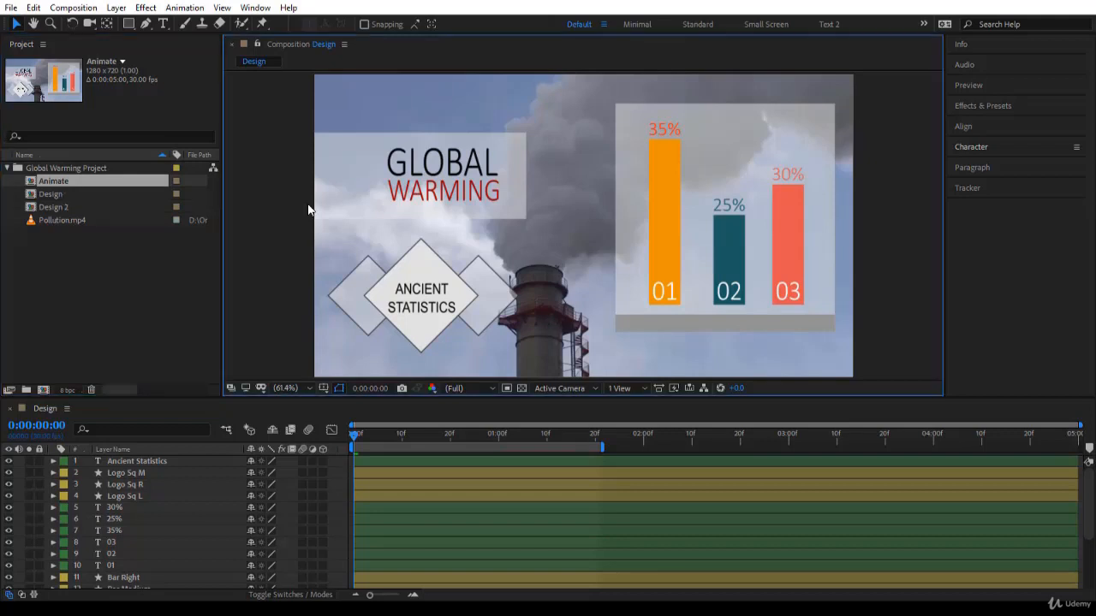
{"action": "left_click", "coordinate": [354, 190]}
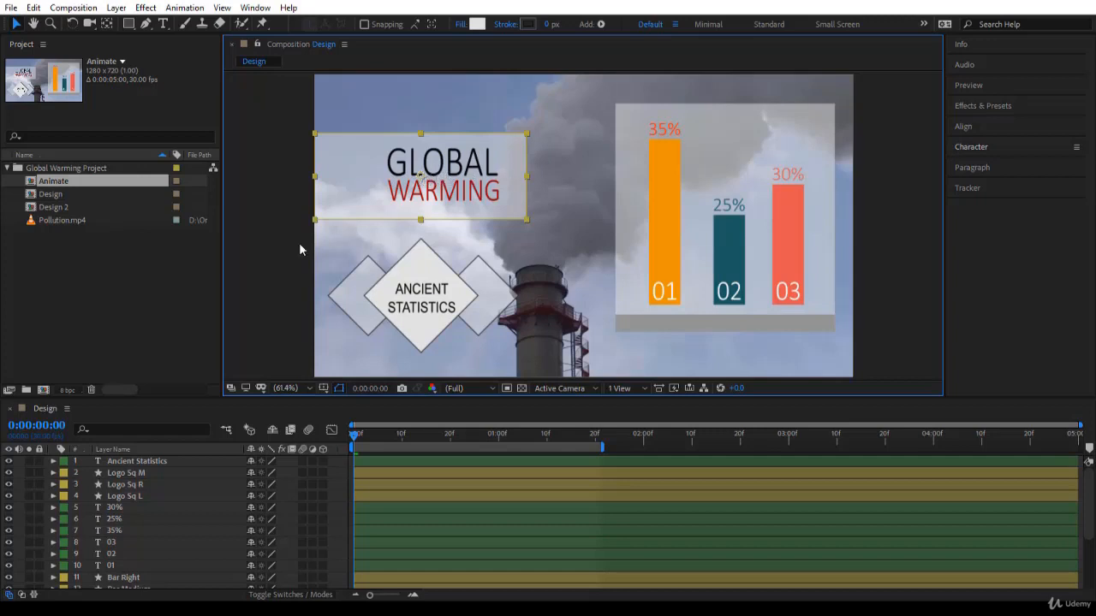
{"action": "scroll", "coordinate": [123, 561], "scroll_direction": "down", "scroll_amount": 3}
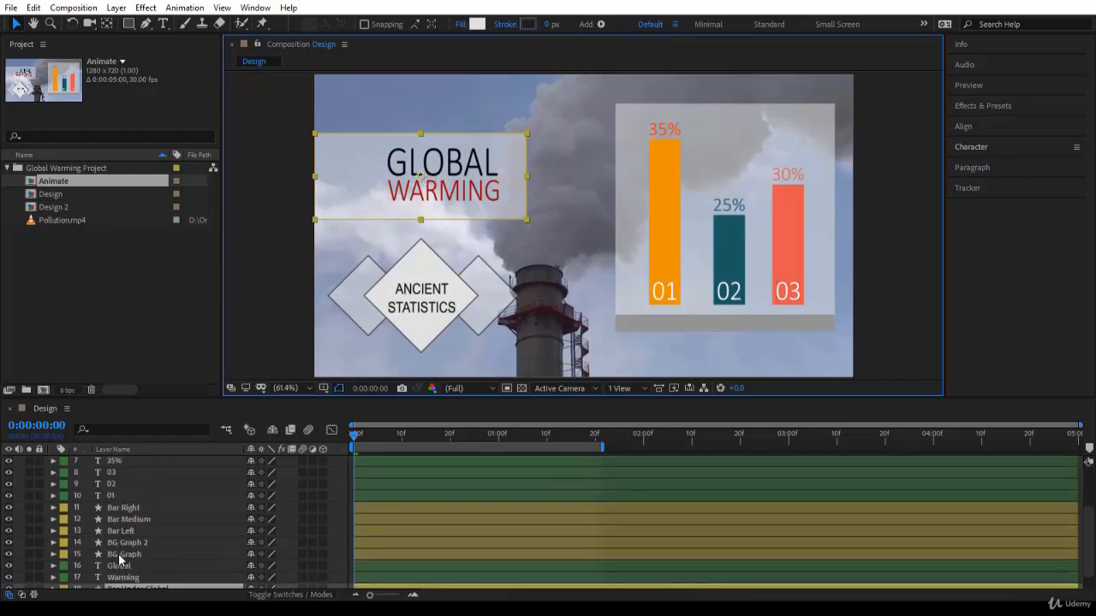
{"action": "left_click", "coordinate": [120, 561]}
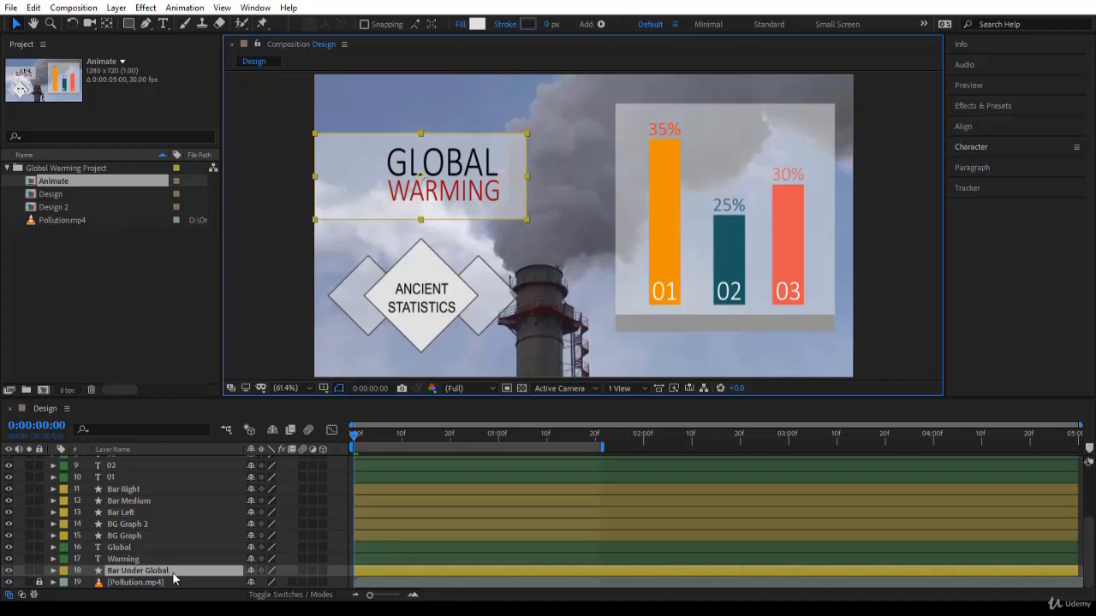
{"action": "key", "text": "s"}
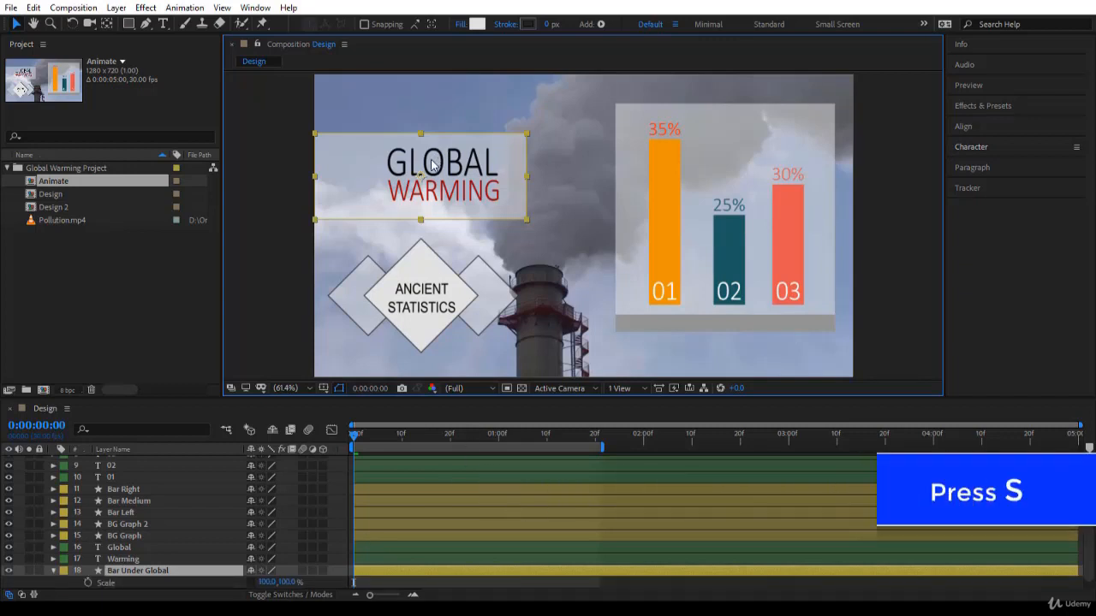
{"action": "key", "text": "y"}
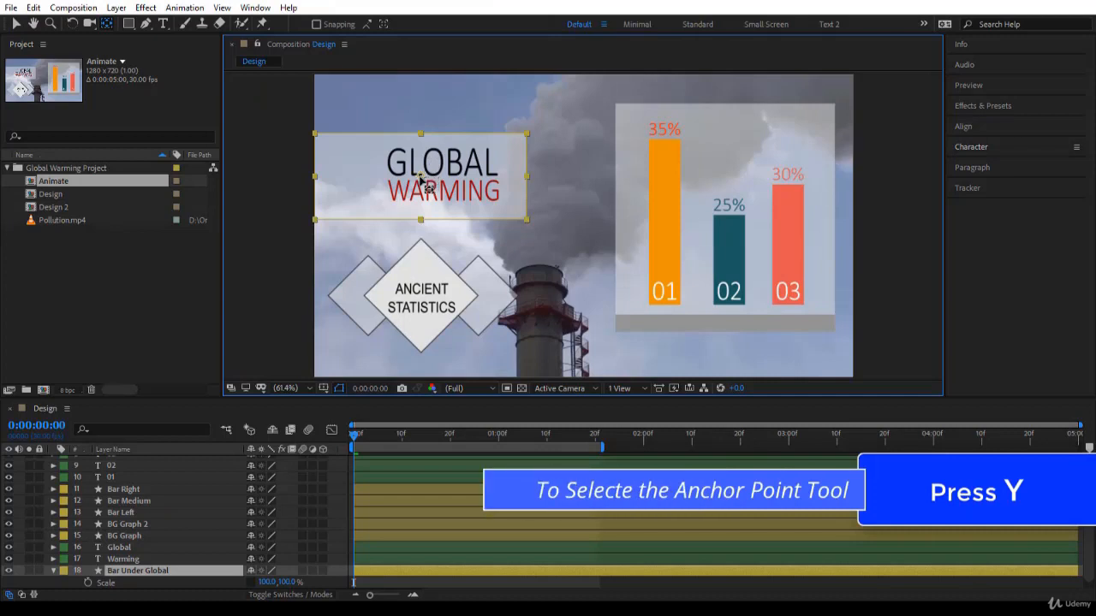
{"action": "key", "text": "Return"}
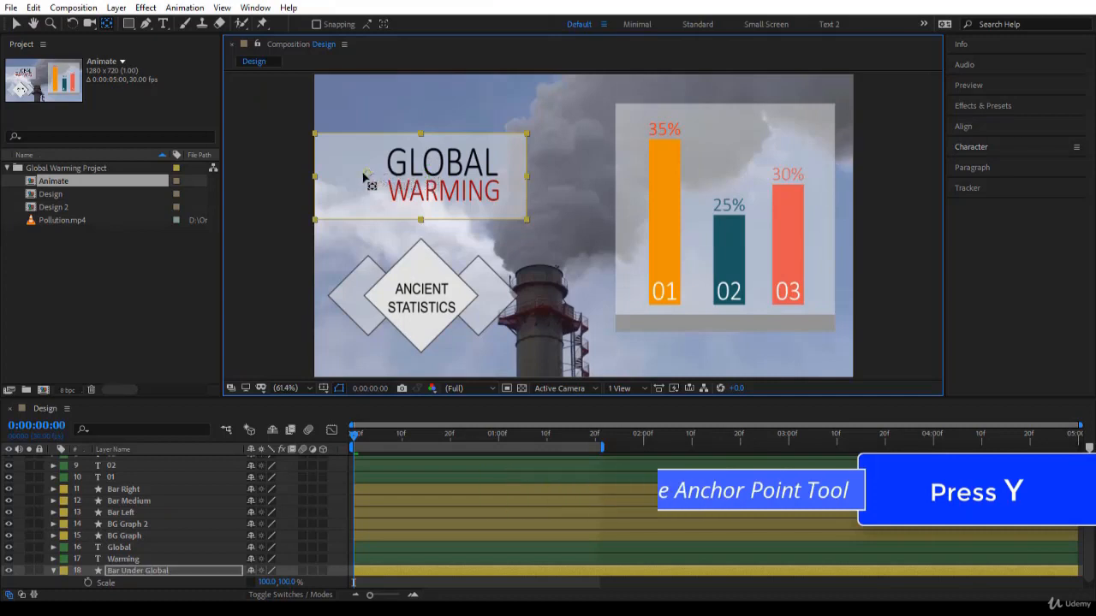
{"action": "left_click_drag", "start_coordinate": [339, 176], "coordinate": [267, 181]}
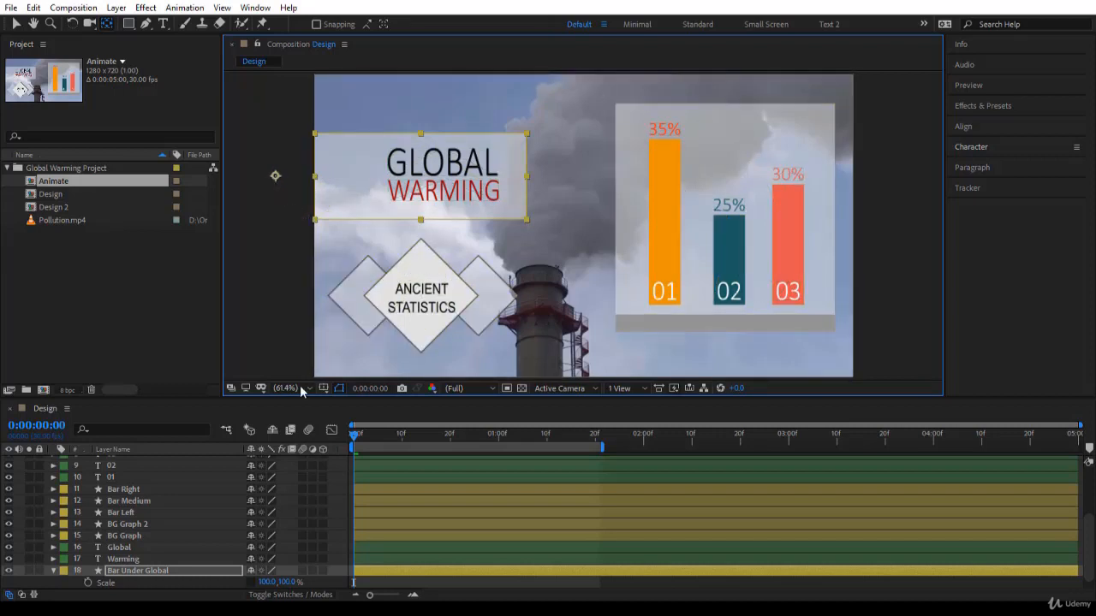
Step: Unlink the Scale proportions of Bar Under Global and add a 100% Scale keyframe at 0:00:00:20
{"action": "scroll", "coordinate": [280, 550], "scroll_direction": "down", "scroll_amount": 1}
{"action": "left_click", "coordinate": [251, 571]}
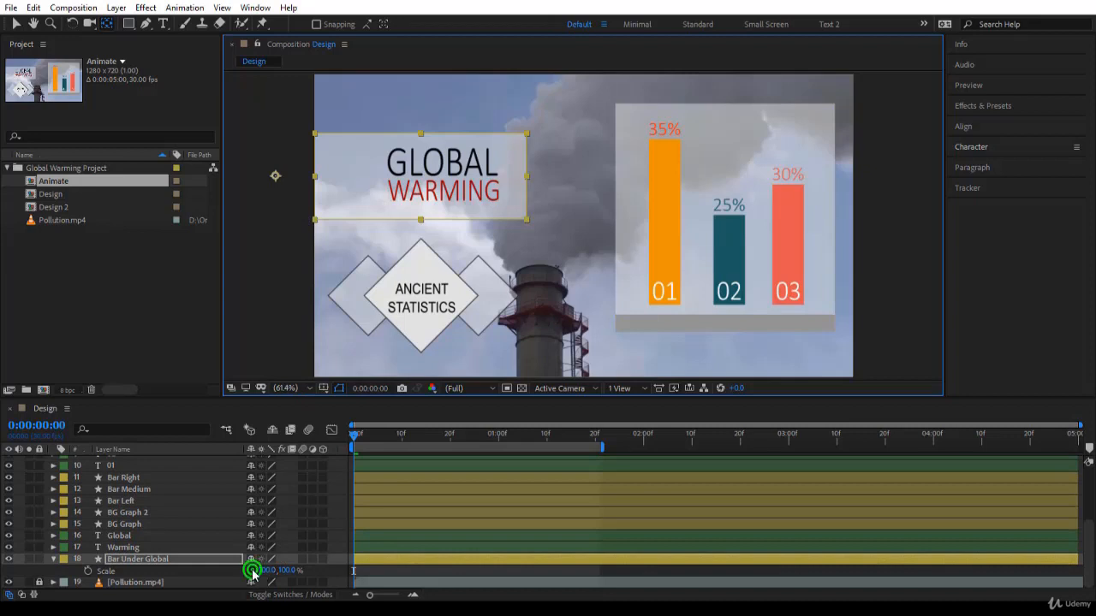
{"action": "left_click", "coordinate": [251, 571]}
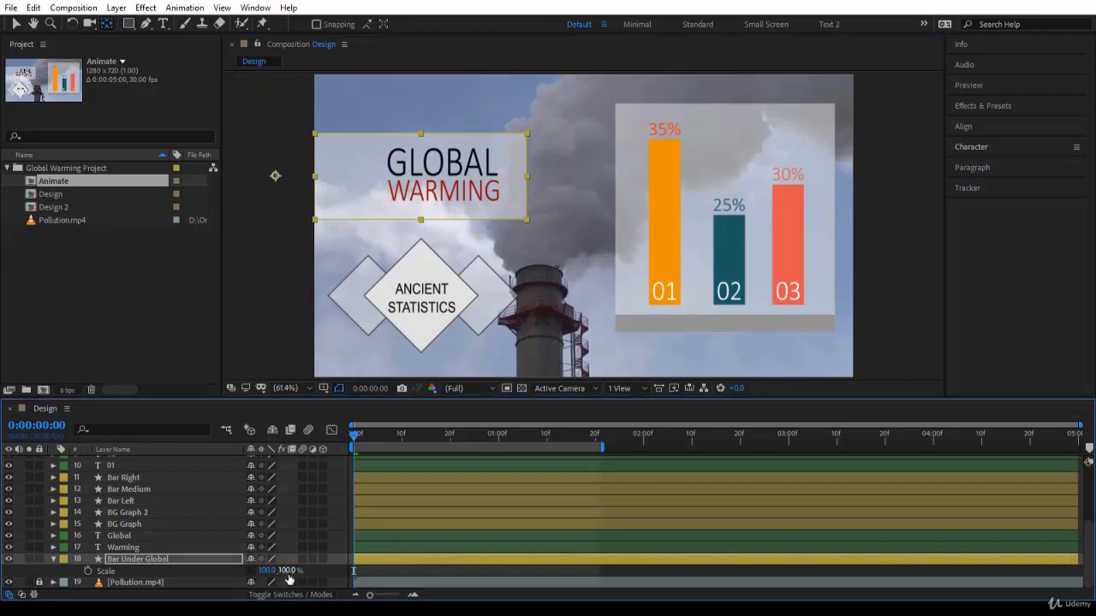
{"action": "mouse_move", "coordinate": [268, 570]}
{"action": "left_mouse_down"}
{"action": "mouse_move", "coordinate": [222, 578]}
{"action": "mouse_move", "coordinate": [284, 583]}
{"action": "left_mouse_up"}
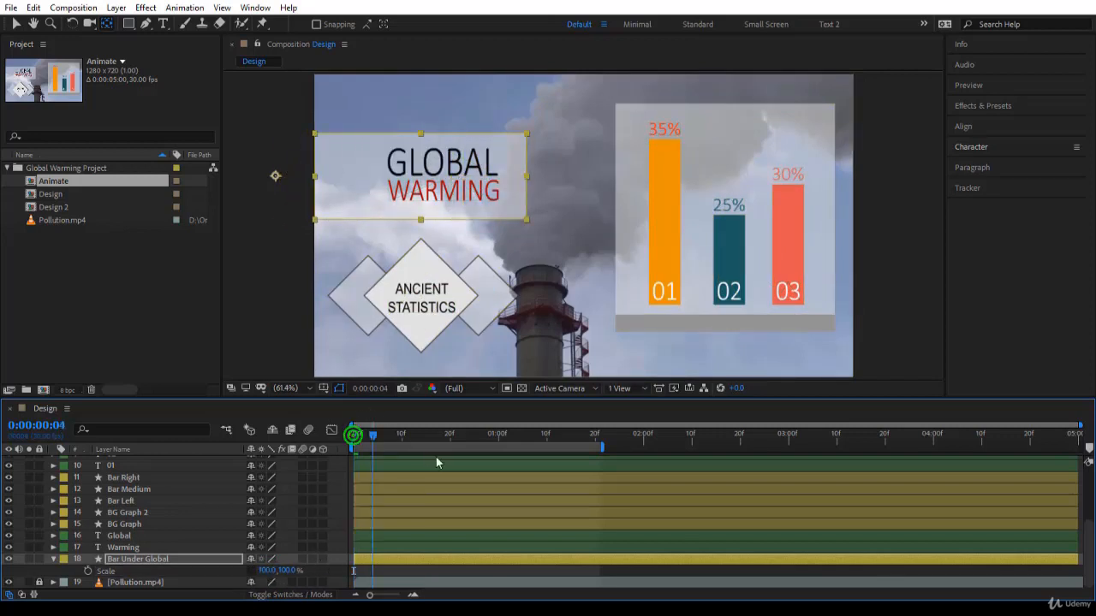
{"action": "left_click", "coordinate": [450, 434]}
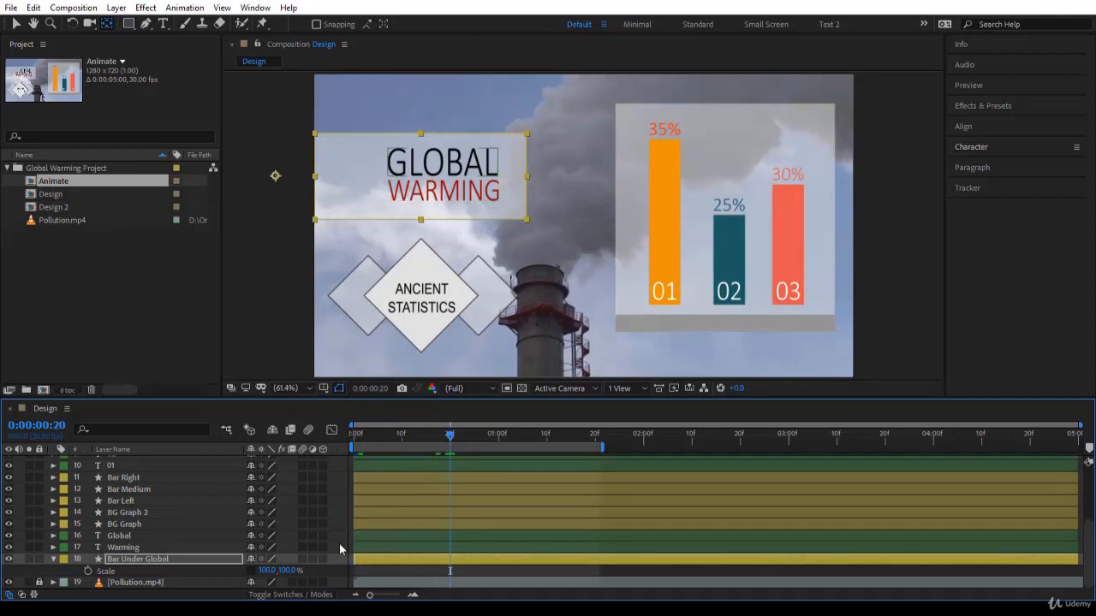
{"action": "left_click", "coordinate": [88, 571]}
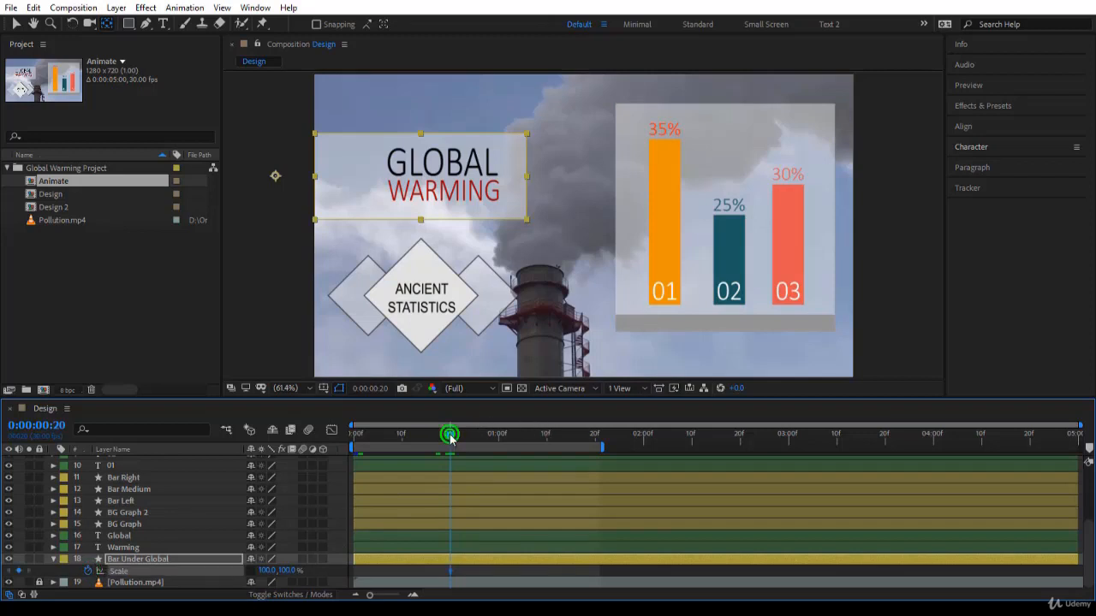
Step: Set the horizontal scale of Bar Under Global to 0% at 0:00:00:00 and scrub through the start of the animation
{"action": "left_click_drag", "start_coordinate": [451, 437], "coordinate": [354, 436]}
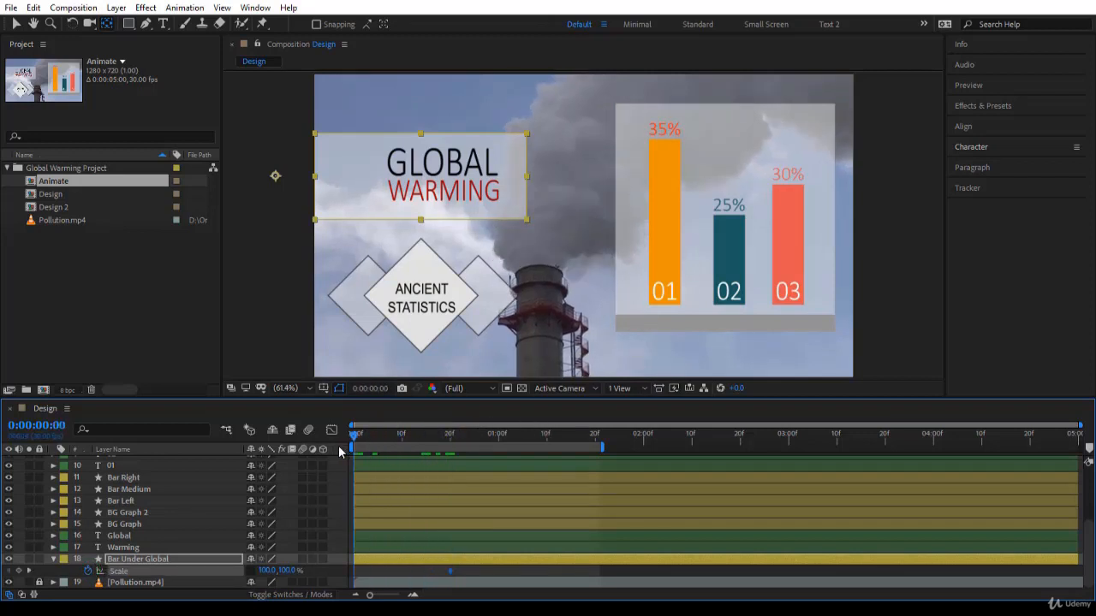
{"action": "left_click", "coordinate": [267, 570]}
{"action": "type", "text": "0"}
{"action": "key", "text": "Return"}
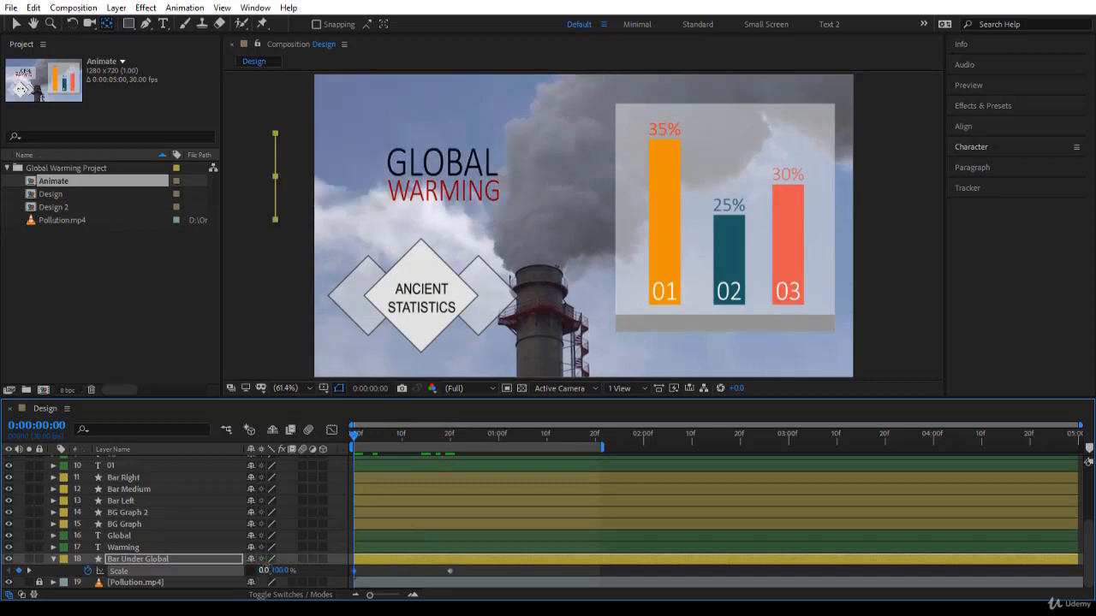
{"action": "left_click", "coordinate": [363, 436]}
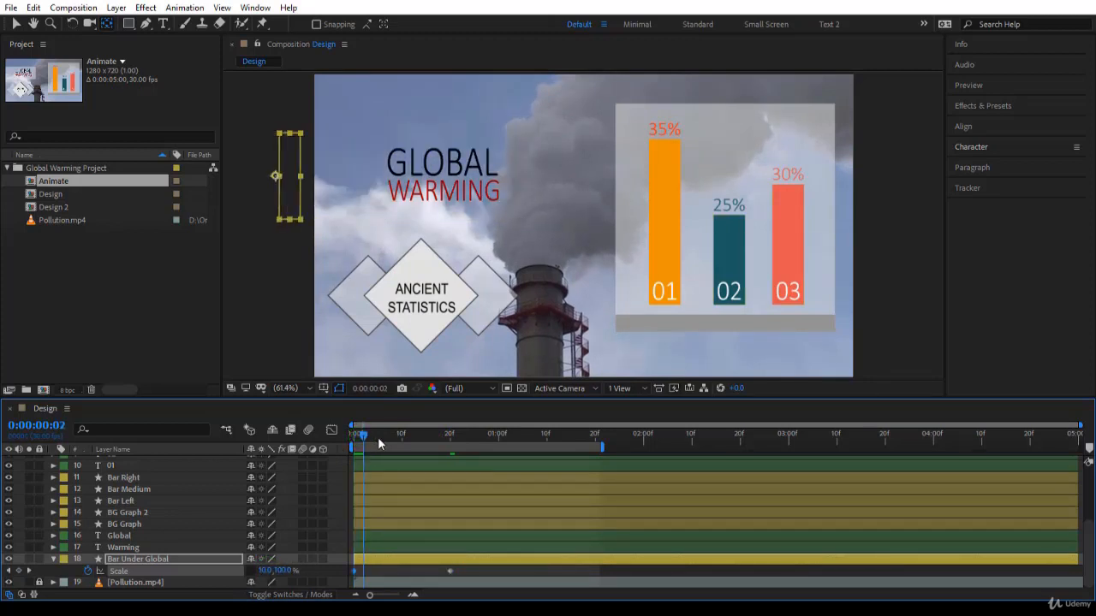
{"action": "left_click_drag", "start_coordinate": [377, 437], "coordinate": [295, 472]}
Step: Add Position keyframes at 0:00:00:20 to the Global and Warming text layers
{"action": "left_click", "coordinate": [410, 167]}
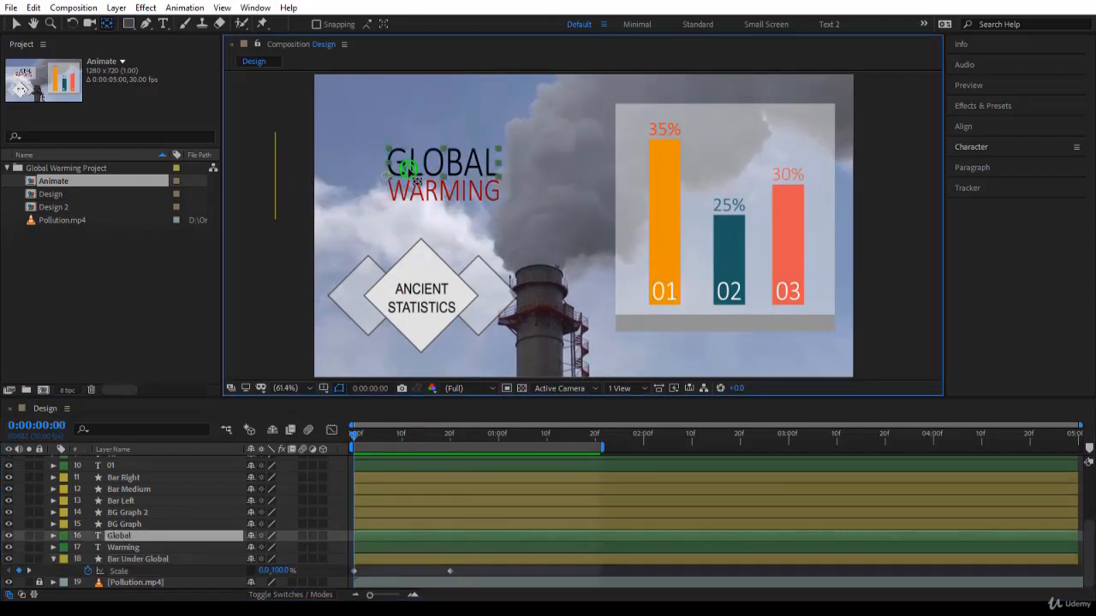
{"action": "left_click", "coordinate": [425, 194], "text": "shift"}
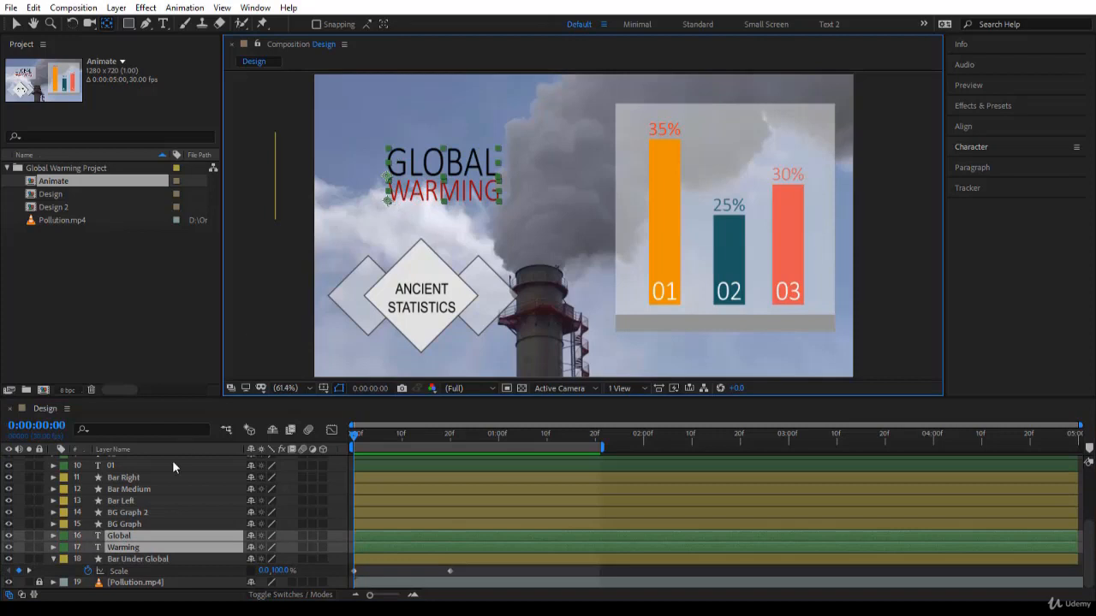
{"action": "key", "text": "p"}
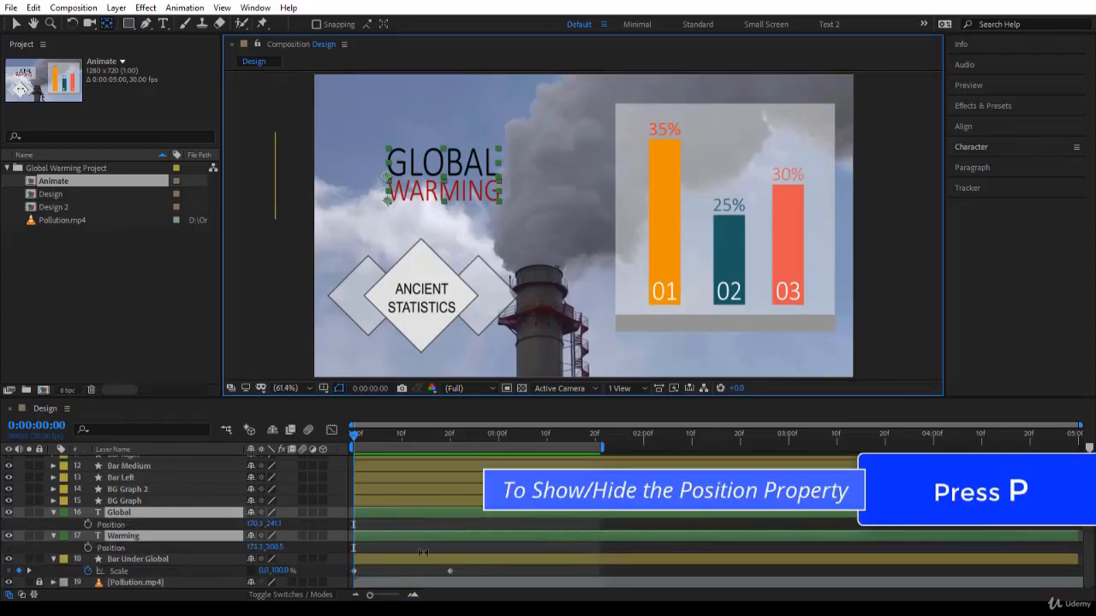
{"action": "key", "text": "k"}
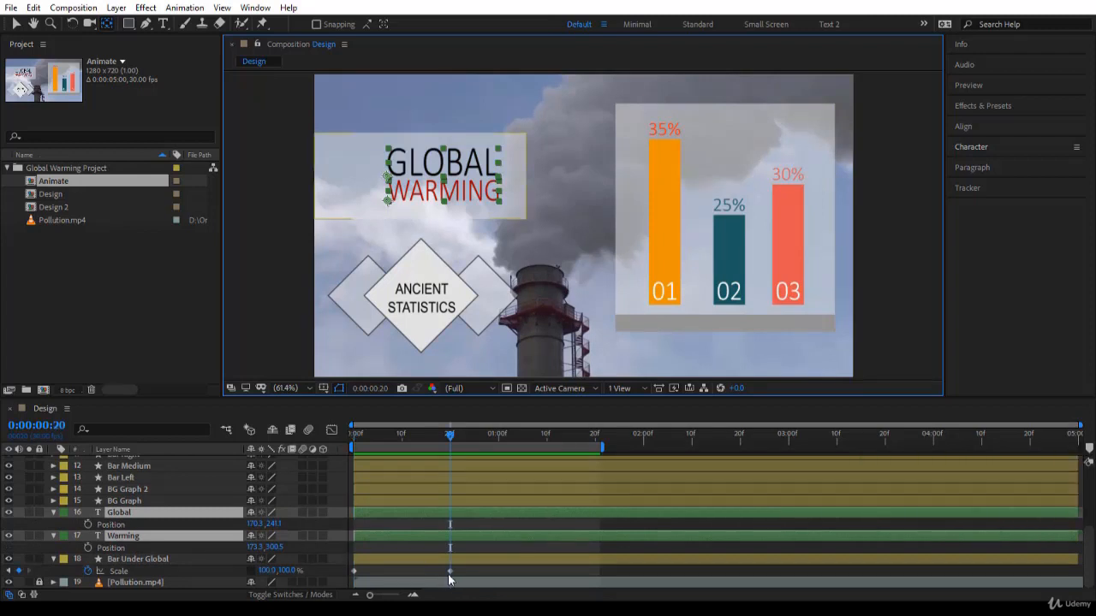
{"action": "key", "text": "alt+shift+p"}
Step: At 0:00:00:00, move Global and Warming horizontally off the frame's left side to about x -297 and -294, and preview up to 0:00:00:25
{"action": "left_click_drag", "start_coordinate": [449, 435], "coordinate": [339, 438]}
{"action": "key", "text": "v"}
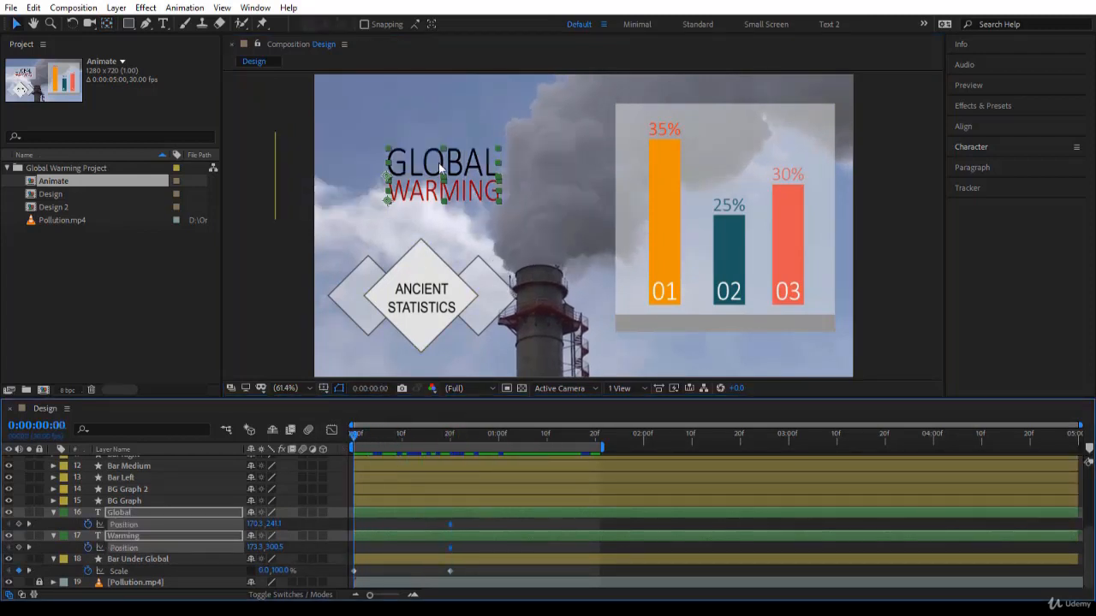
{"action": "left_click_drag", "start_coordinate": [451, 174], "coordinate": [256, 180]}
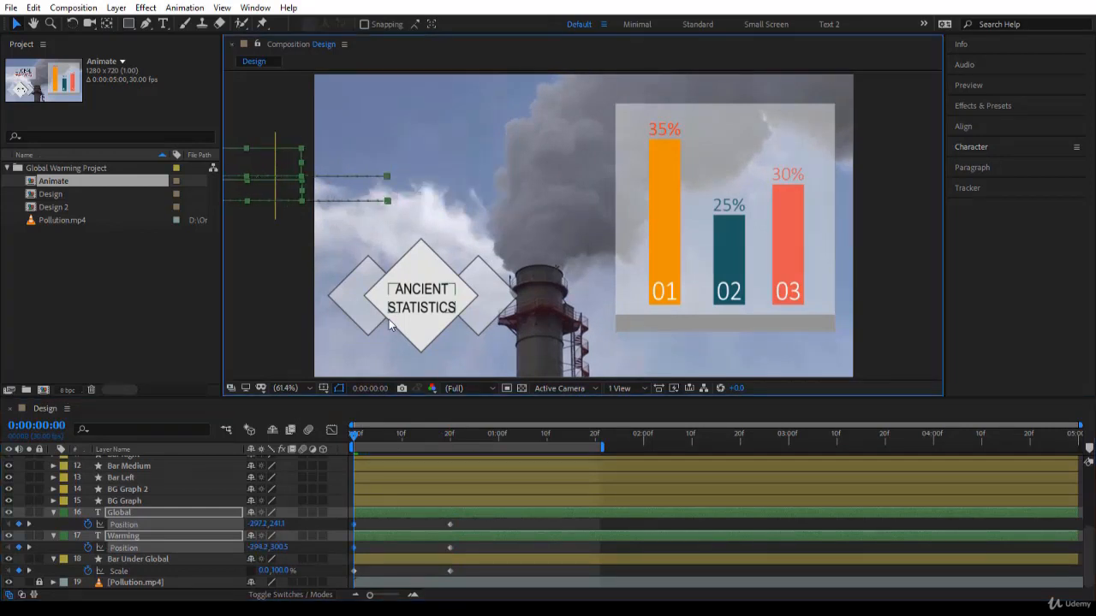
{"action": "left_click", "coordinate": [315, 441]}
{"action": "key", "text": "space"}
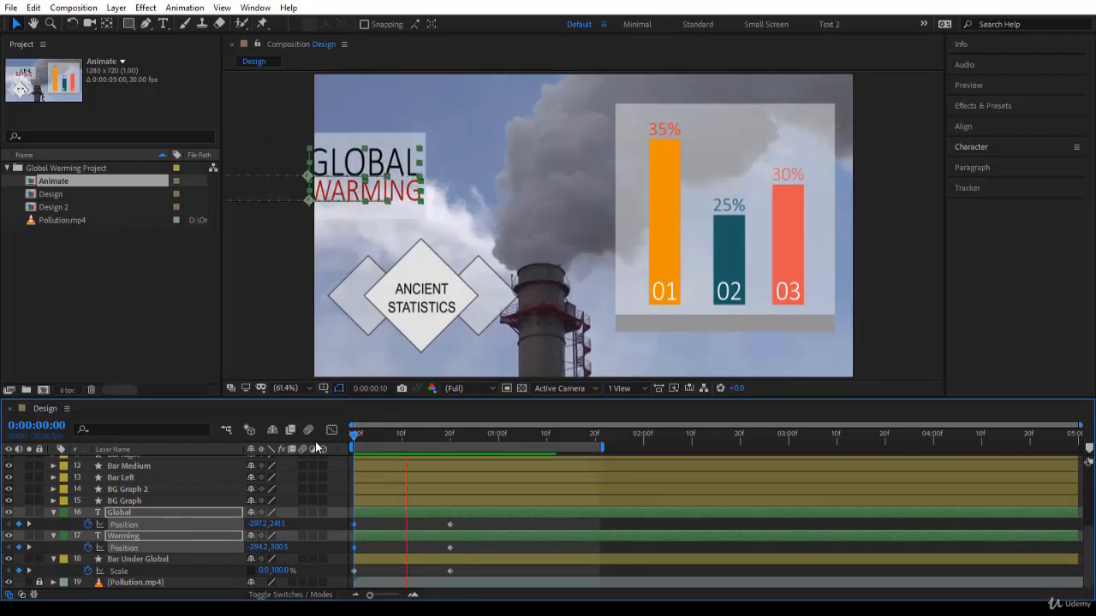
{"action": "left_click", "coordinate": [352, 437]}
{"action": "left_click_drag", "start_coordinate": [352, 437], "coordinate": [475, 438]}
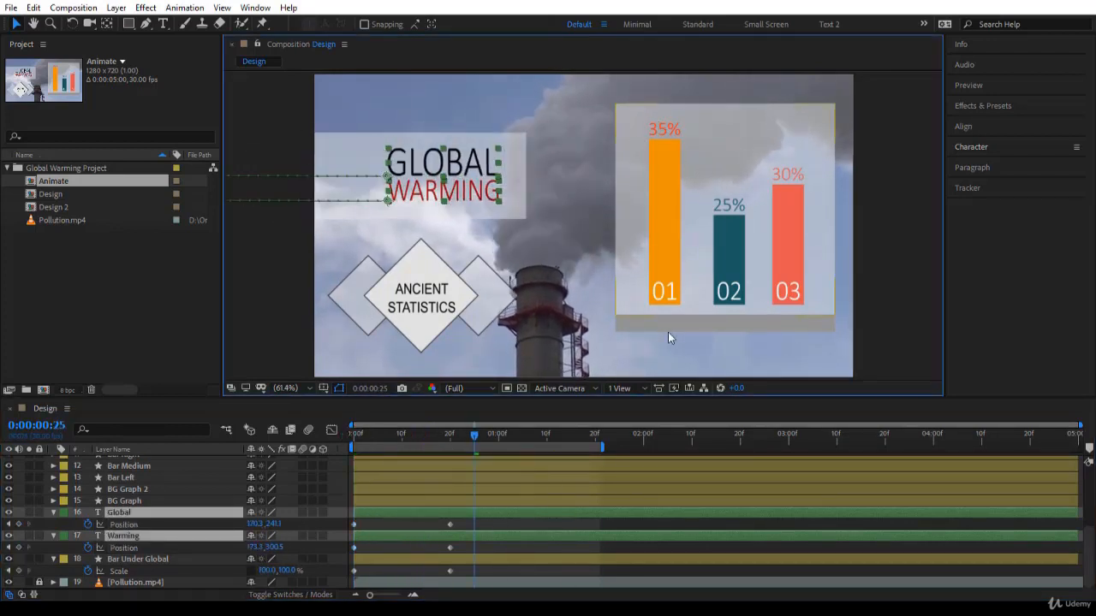
Step: Move the anchor point of the BG Graph layer horizontally from its center to its right edge
{"action": "left_click", "coordinate": [731, 129]}
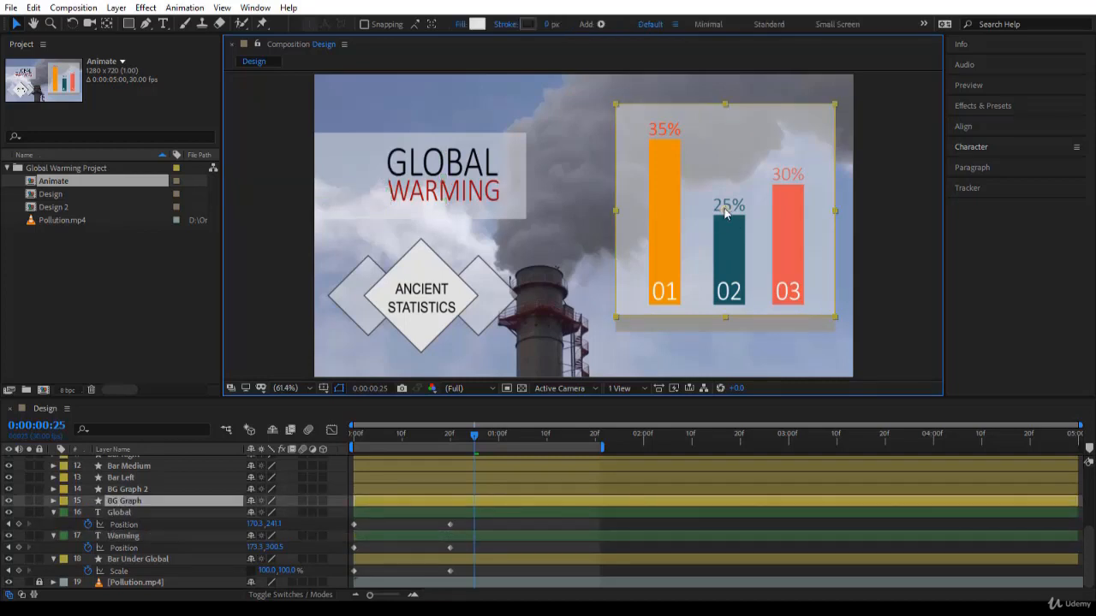
{"action": "left_click", "coordinate": [726, 324]}
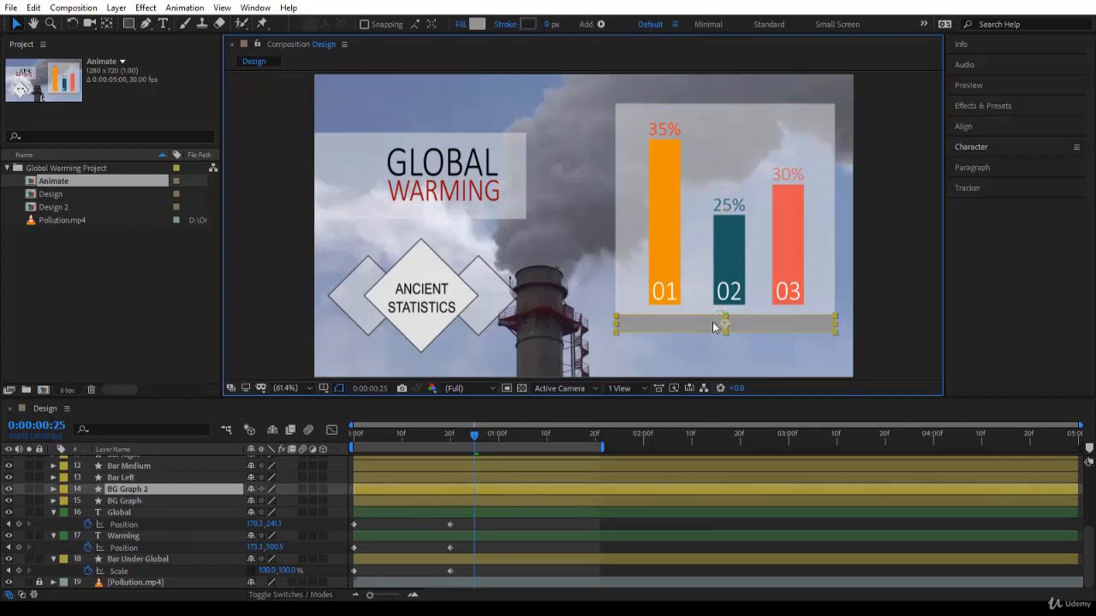
{"action": "key", "text": "y"}
{"action": "left_click", "coordinate": [697, 188]}
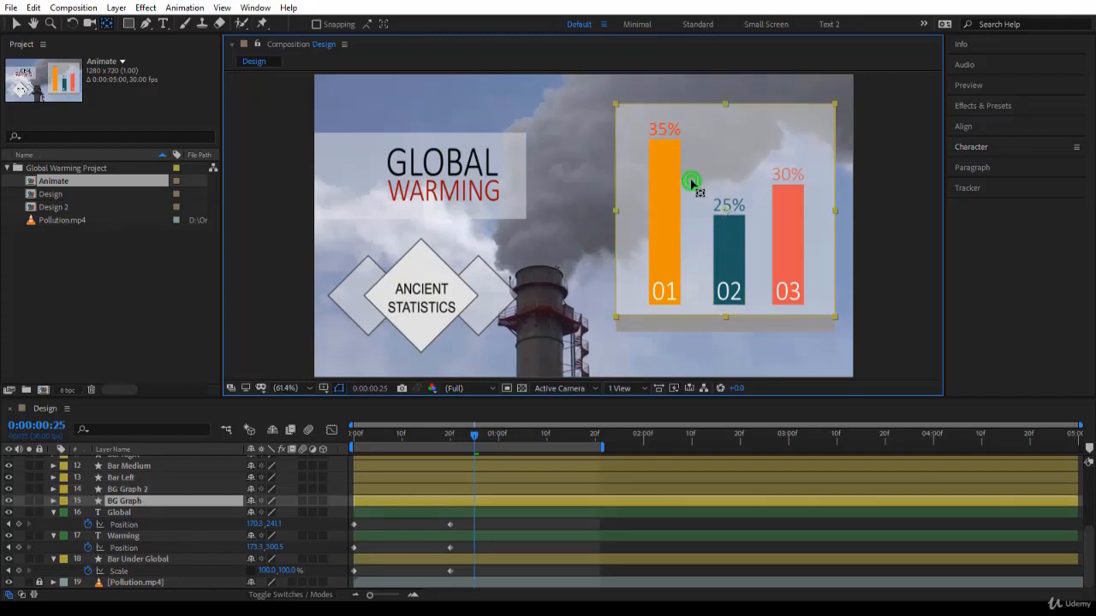
{"action": "left_click_drag", "start_coordinate": [726, 212], "coordinate": [835, 214]}
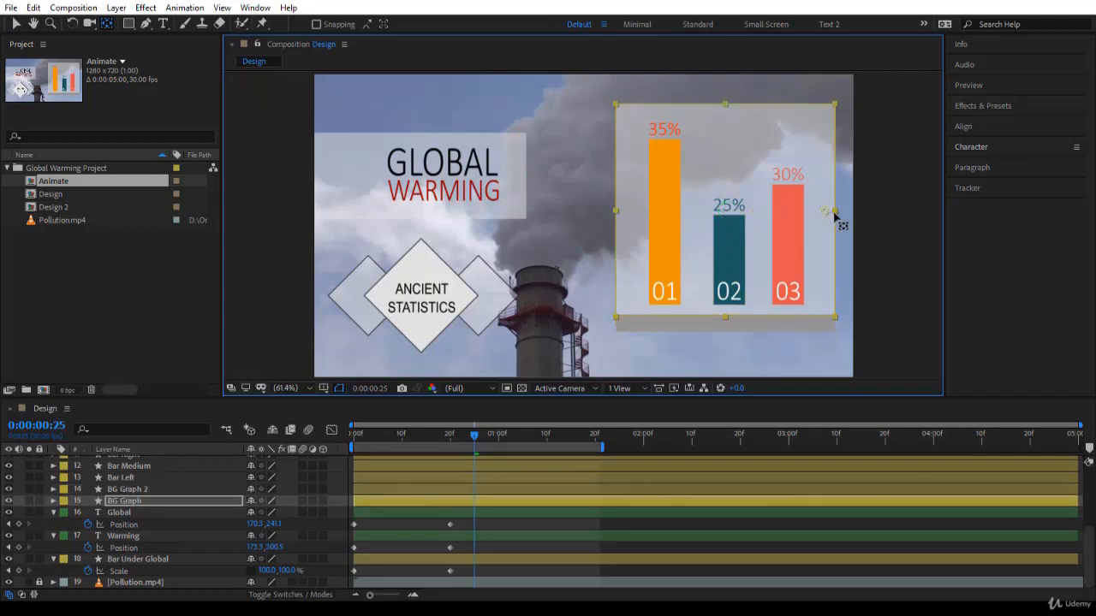
Step: Move the anchor point of the BG Graph 2 layer from its center to the middle of its left edge
{"action": "left_click", "coordinate": [716, 330]}
{"action": "left_click_drag", "start_coordinate": [727, 325], "coordinate": [616, 341]}
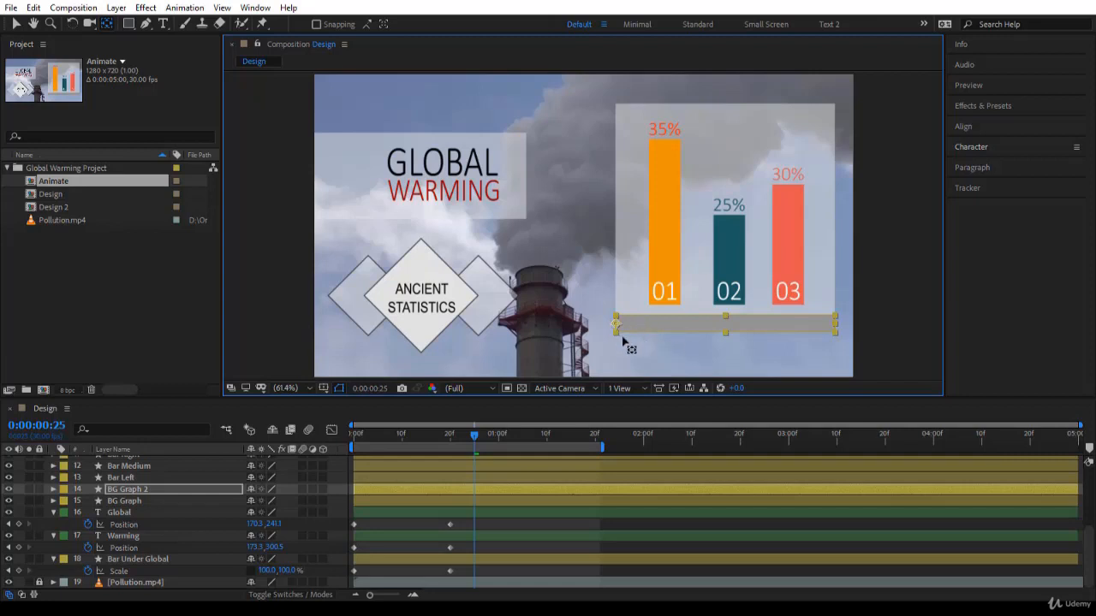
{"action": "scroll", "coordinate": [616, 324], "scroll_direction": "up", "scroll_amount": 7}
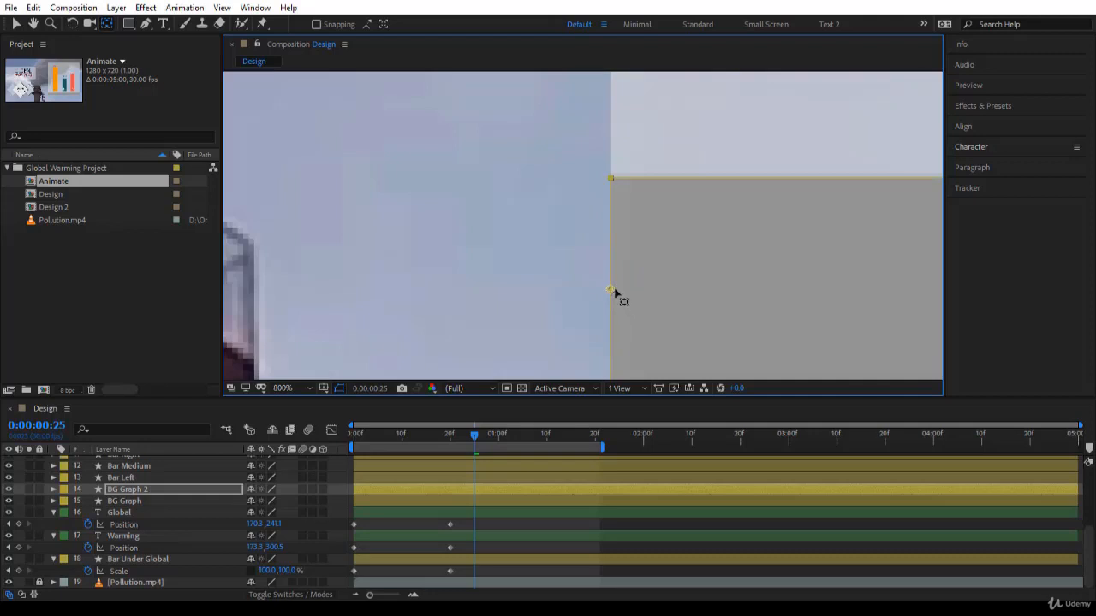
{"action": "mouse_move", "coordinate": [613, 295]}
{"action": "left_mouse_down"}
{"action": "mouse_move", "coordinate": [677, 297]}
{"action": "mouse_move", "coordinate": [618, 298]}
{"action": "left_mouse_up"}
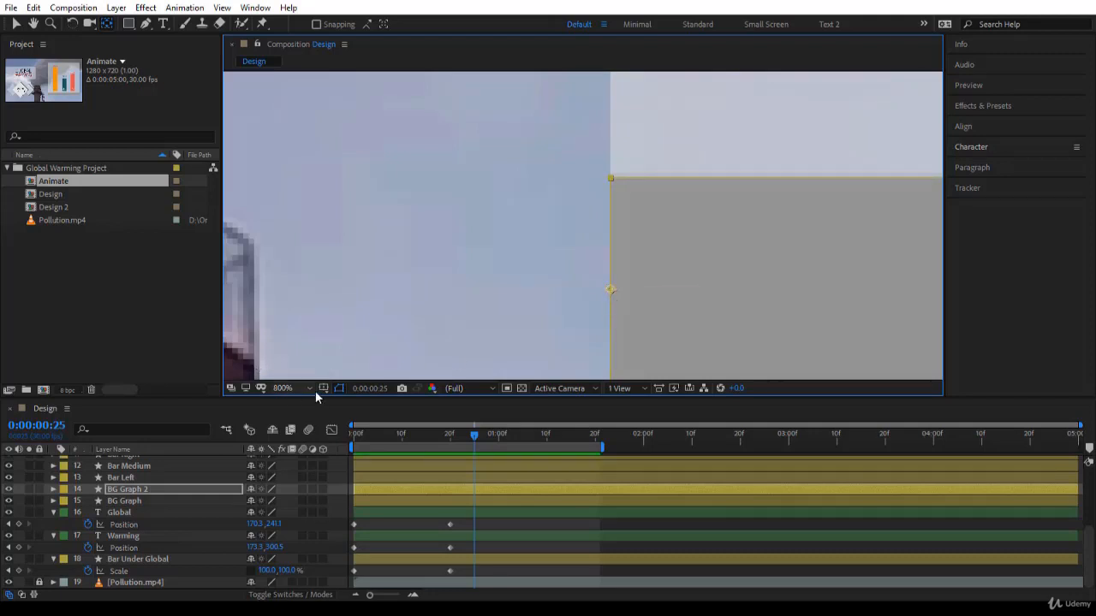
{"action": "left_click", "coordinate": [287, 388]}
{"action": "left_click", "coordinate": [321, 144]}
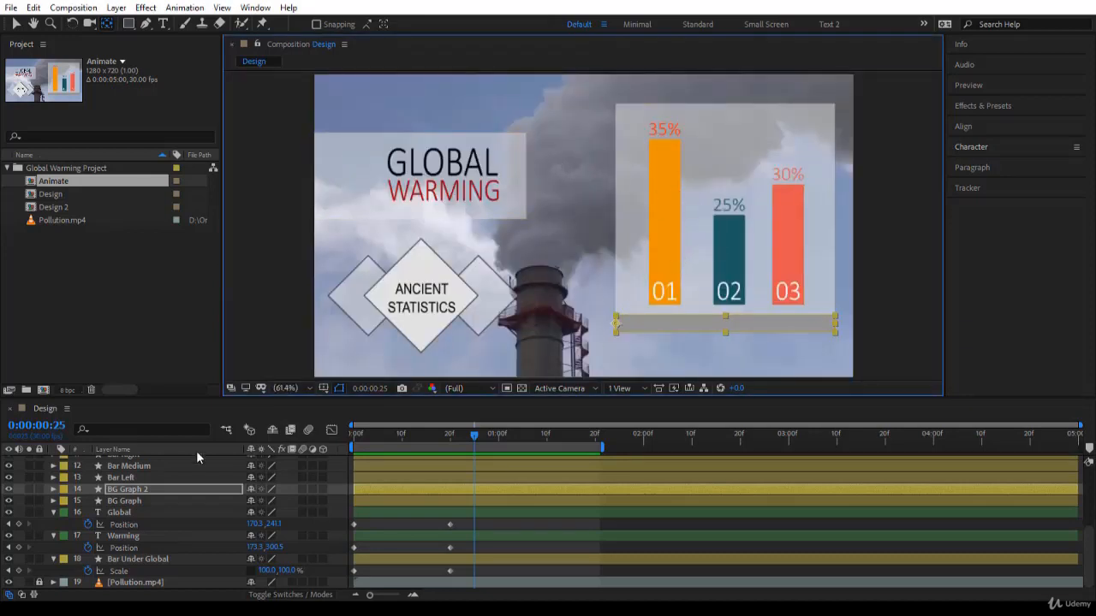
Step: Add Scale keyframes at 0:00:00:20 to the BG Graph and BG Graph 2 layers
{"action": "left_click", "coordinate": [632, 239]}
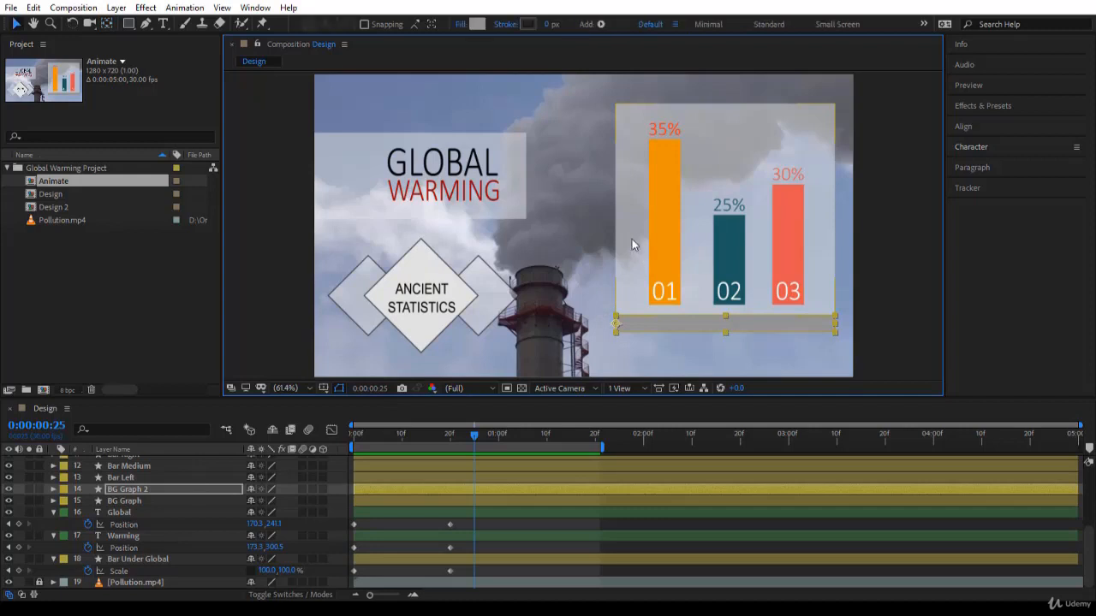
{"action": "left_click", "coordinate": [644, 325], "text": "shift"}
{"action": "key", "text": "s"}
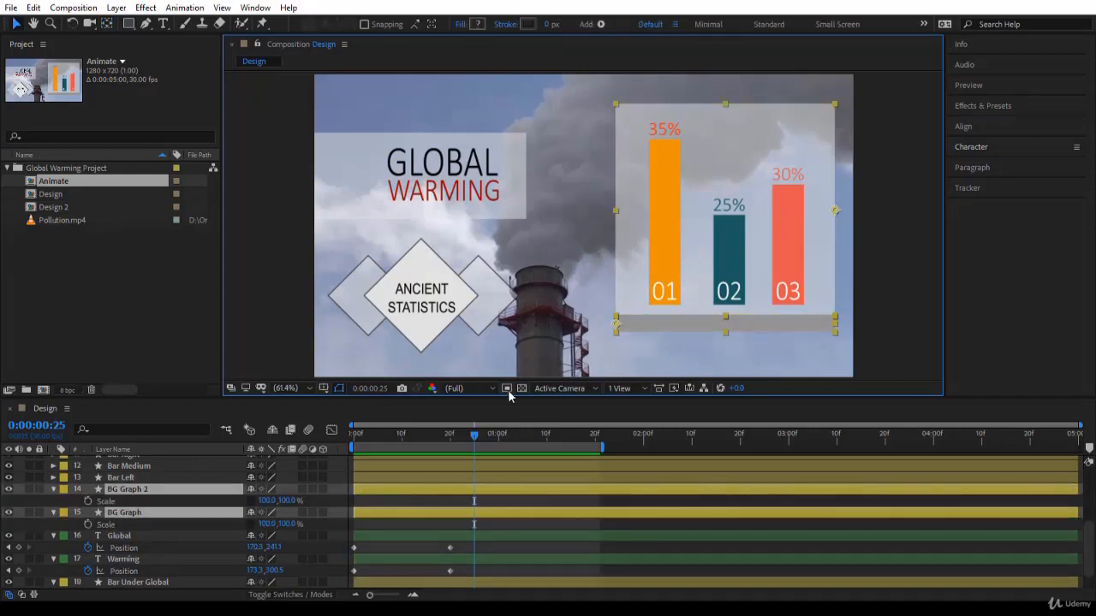
{"action": "key", "text": "j"}
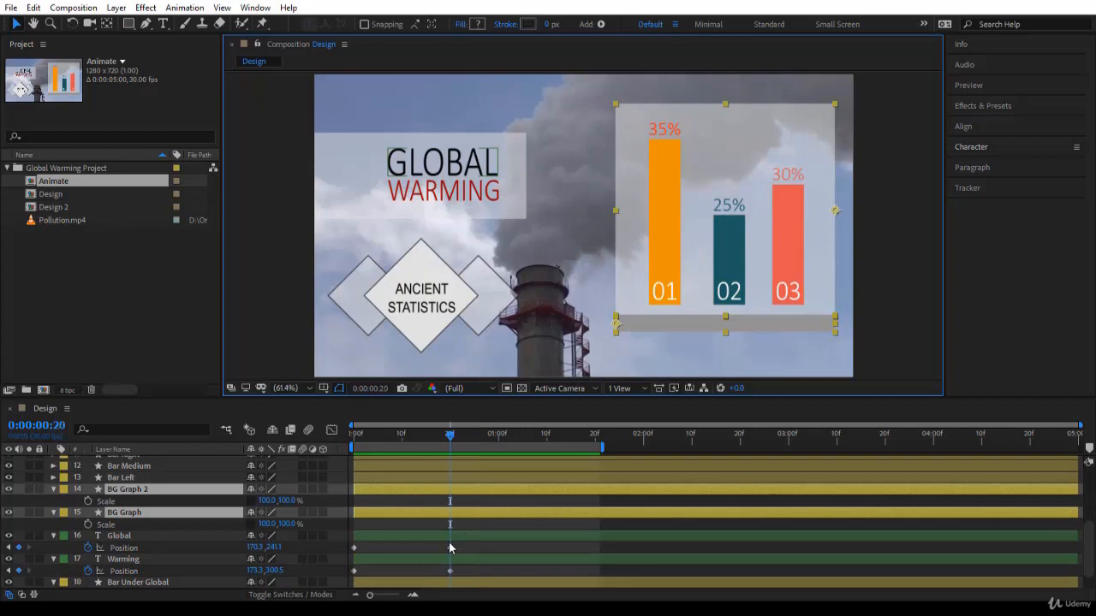
{"action": "left_click", "coordinate": [90, 502]}
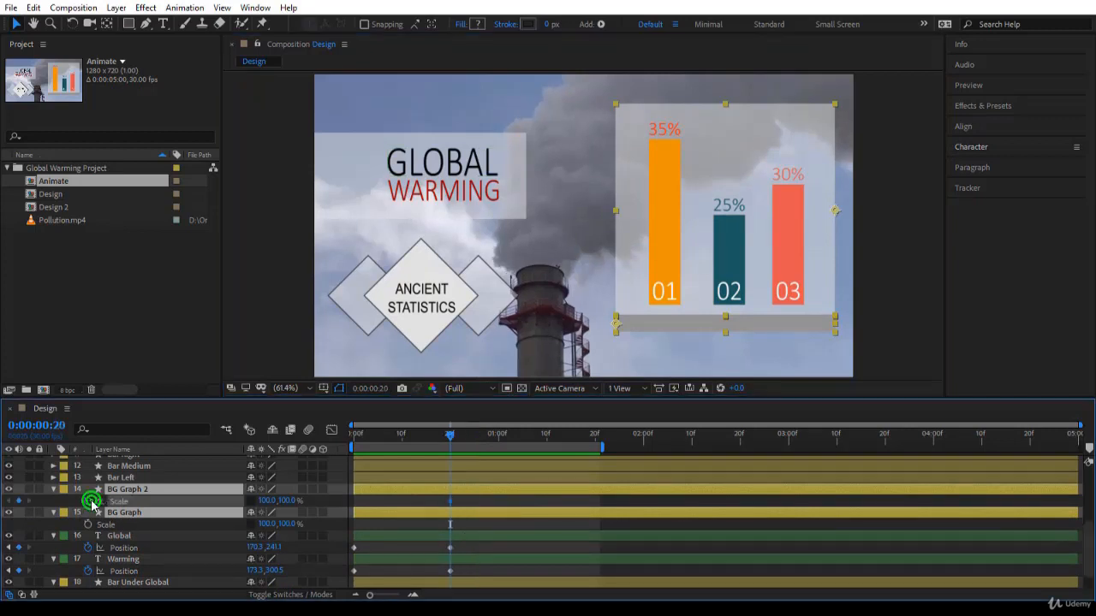
Step: At 0:00:00:00, set the horizontal scale of BG Graph and BG Graph 2 to 0% and scrub through the animation
{"action": "left_click_drag", "start_coordinate": [448, 435], "coordinate": [303, 459]}
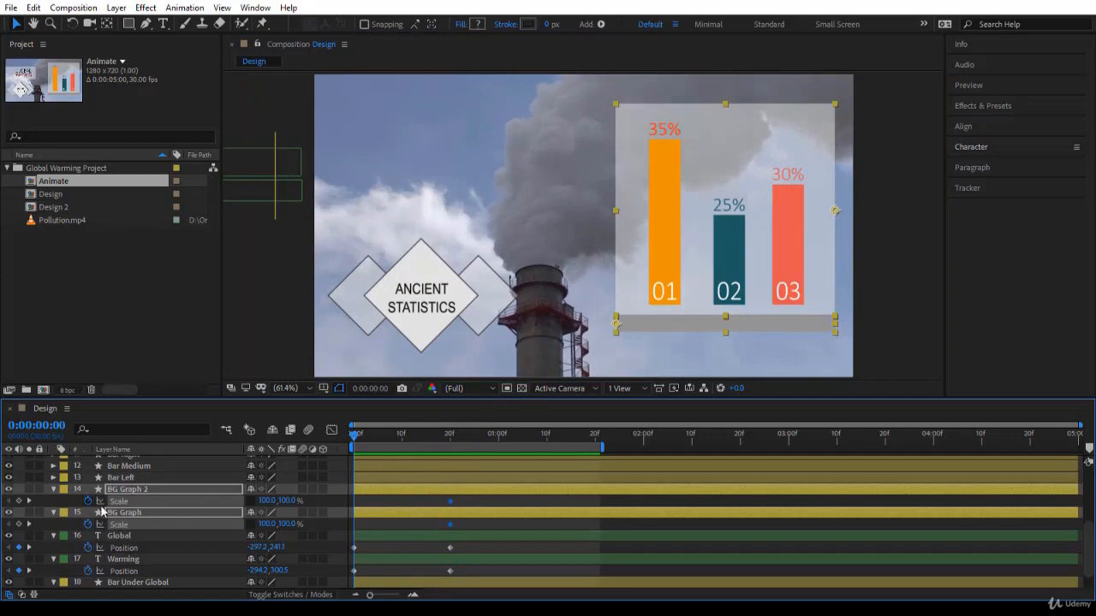
{"action": "left_click", "coordinate": [289, 501]}
{"action": "left_click_drag", "start_coordinate": [263, 502], "coordinate": [194, 505]}
{"action": "left_click", "coordinate": [266, 501]}
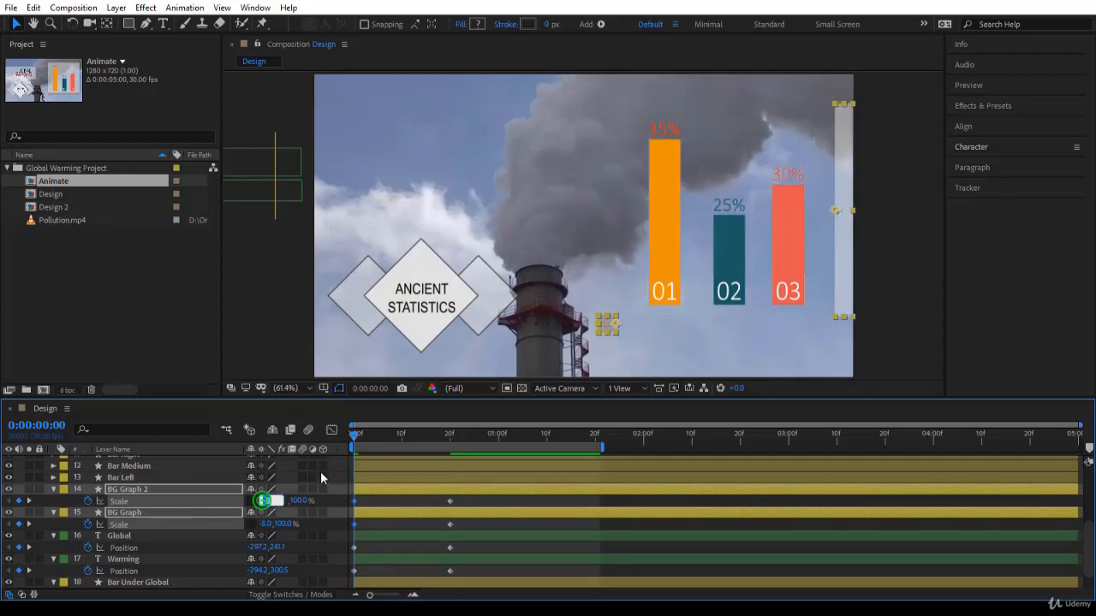
{"action": "type", "text": "0"}
{"action": "key", "text": "Return"}
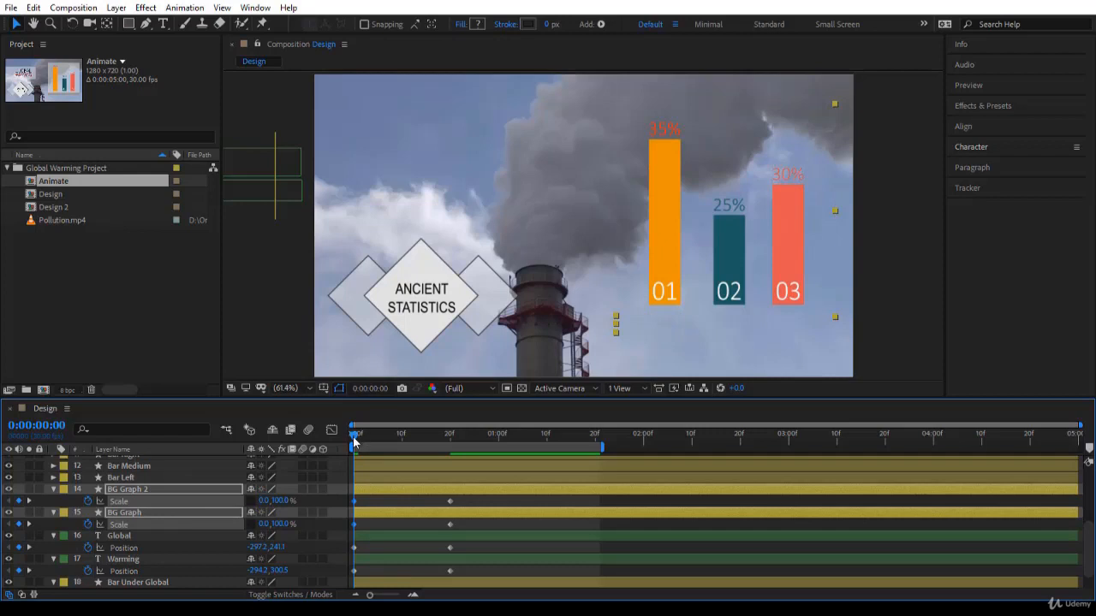
{"action": "left_click_drag", "start_coordinate": [354, 435], "coordinate": [309, 435]}
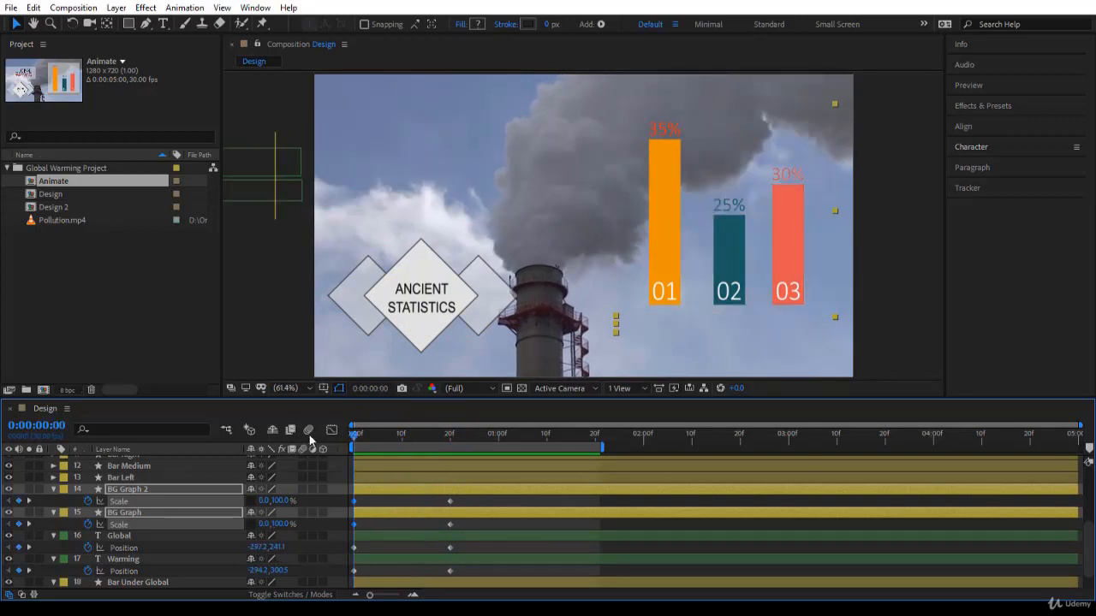
Step: Move the anchor point of the orange Bar Left layer from its center to the middle of its bottom edge
{"action": "left_click", "coordinate": [665, 243]}
{"action": "left_click", "coordinate": [730, 250], "text": "shift"}
{"action": "left_click", "coordinate": [789, 250], "text": "shift"}
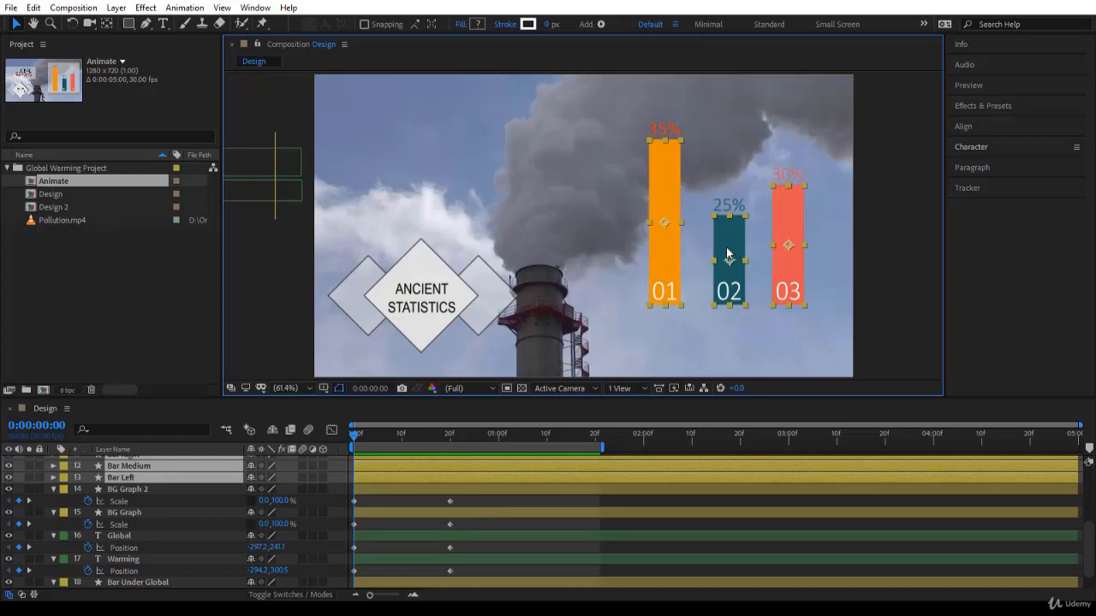
{"action": "key", "text": "y"}
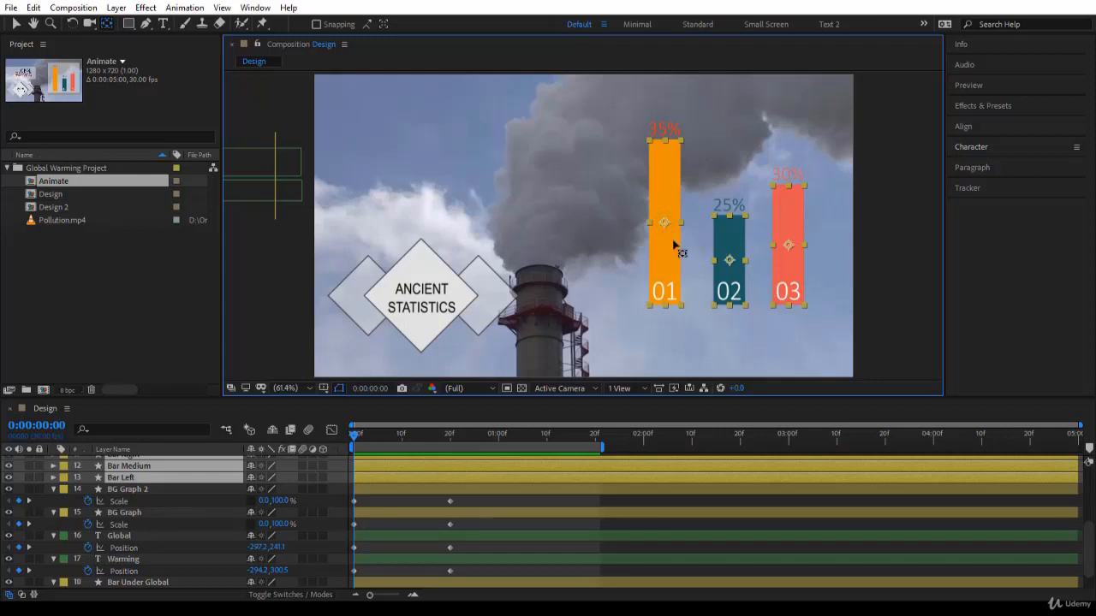
{"action": "left_click", "coordinate": [703, 194]}
{"action": "left_click", "coordinate": [670, 214]}
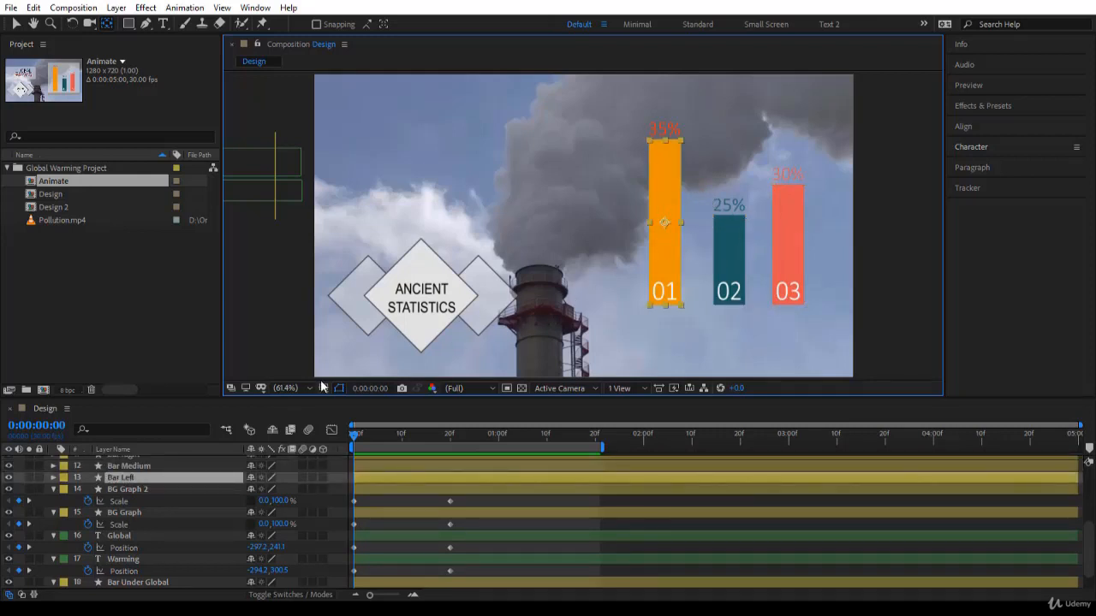
{"action": "left_click_drag", "start_coordinate": [666, 227], "coordinate": [670, 308]}
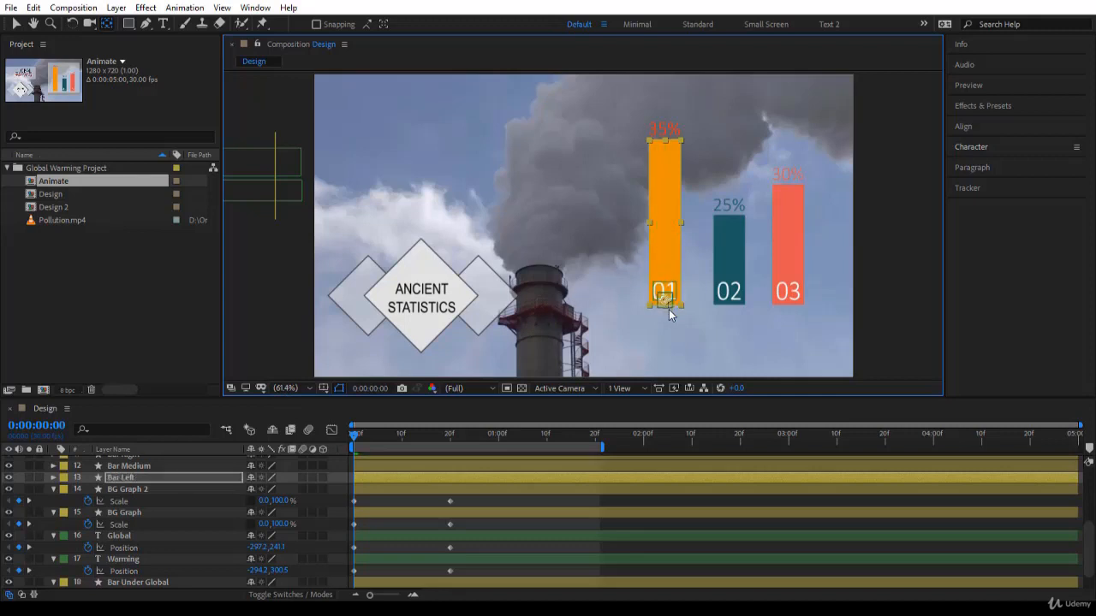
{"action": "scroll", "coordinate": [669, 307], "scroll_direction": "up", "scroll_amount": 6}
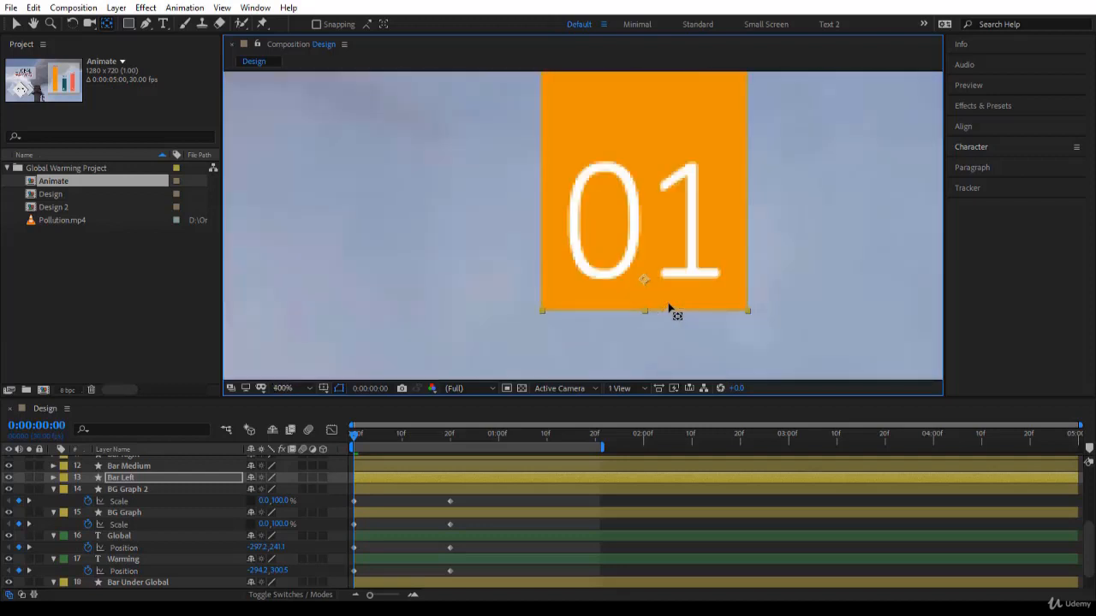
{"action": "left_click_drag", "start_coordinate": [645, 281], "coordinate": [645, 309]}
Step: Move the anchor point of the teal Bar Medium layer down to the middle of its bottom edge
{"action": "left_click_drag", "start_coordinate": [835, 259], "coordinate": [608, 276]}
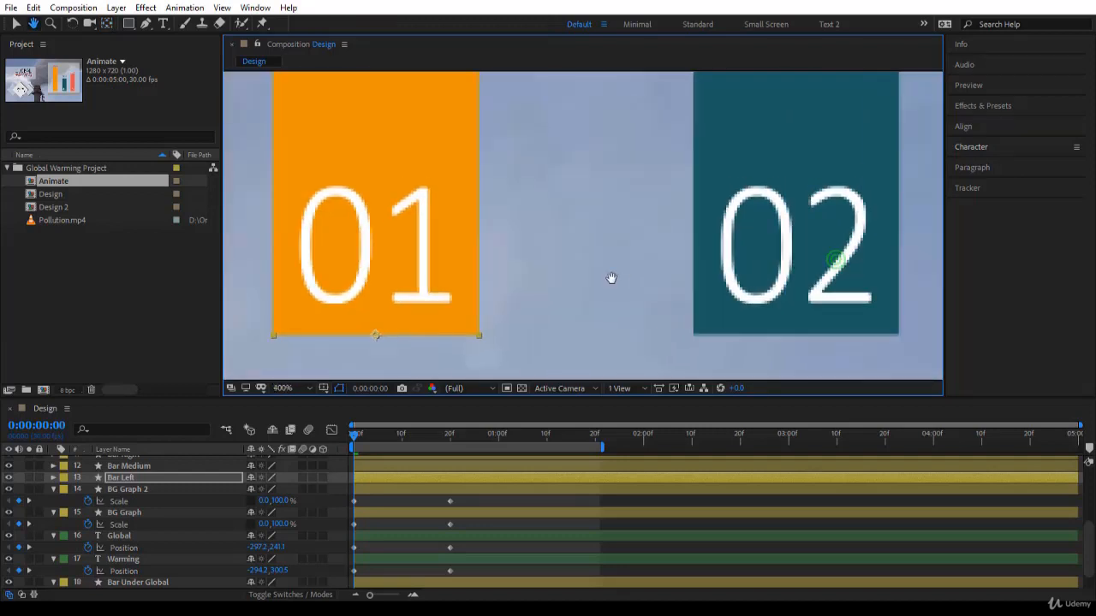
{"action": "scroll", "coordinate": [608, 277], "scroll_direction": "down", "scroll_amount": 2}
{"action": "left_click_drag", "start_coordinate": [677, 208], "coordinate": [602, 282]}
{"action": "key", "text": "y"}
{"action": "left_click", "coordinate": [604, 272]}
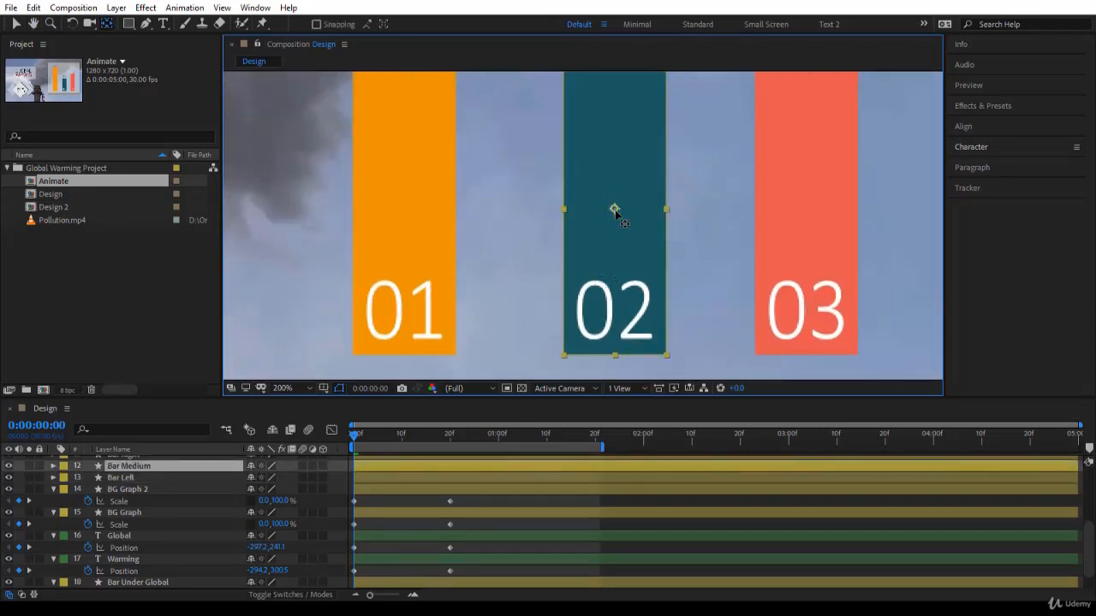
{"action": "left_click_drag", "start_coordinate": [615, 209], "coordinate": [614, 281]}
{"action": "left_click_drag", "start_coordinate": [616, 338], "coordinate": [614, 362]}
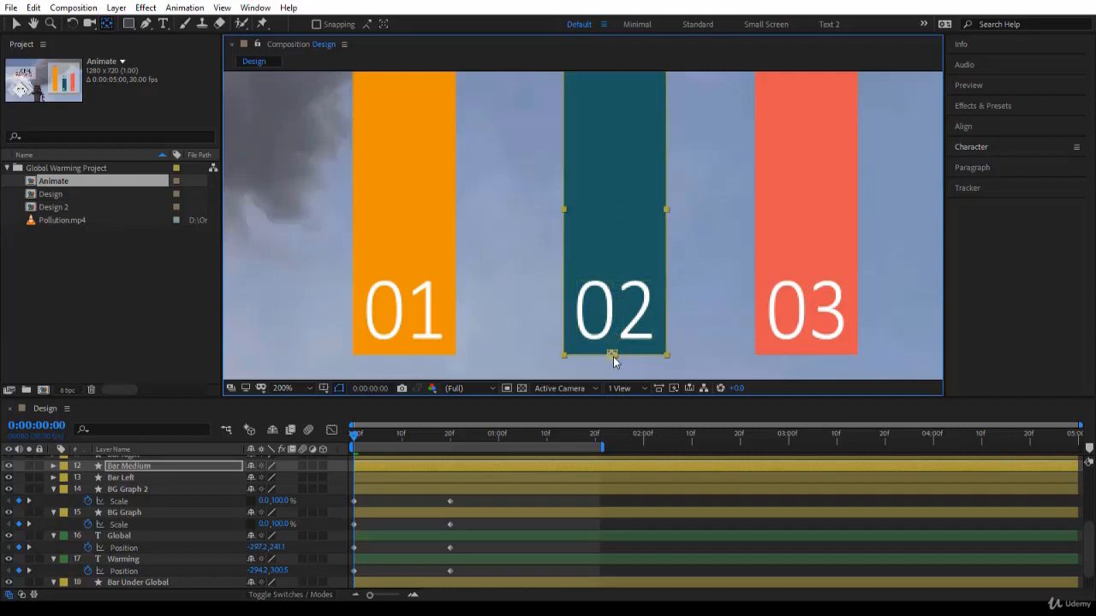
Step: Move the anchor point of the red Bar Right layer to its bottom edge and fit the whole composition in view
{"action": "left_click", "coordinate": [829, 195]}
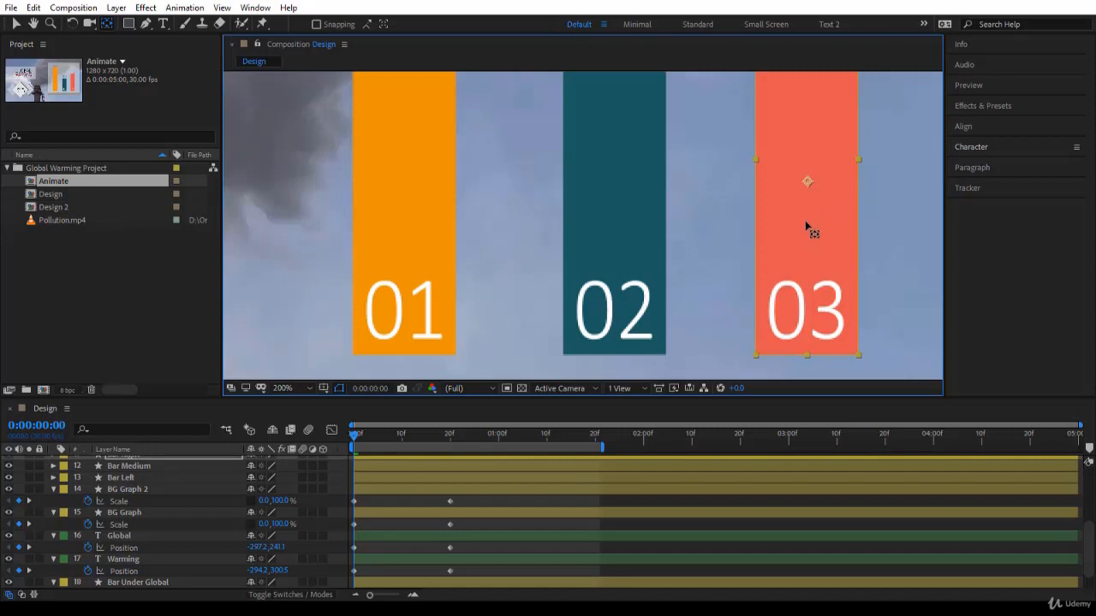
{"action": "left_click_drag", "start_coordinate": [805, 225], "coordinate": [807, 364]}
{"action": "scroll", "coordinate": [673, 266], "scroll_direction": "down", "scroll_amount": 1}
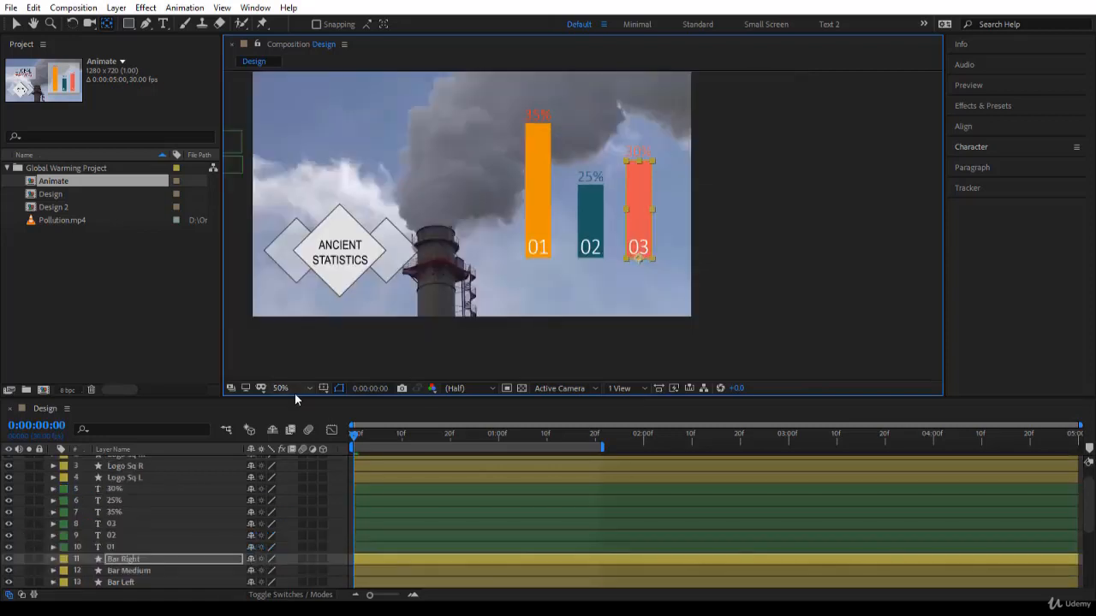
{"action": "left_click", "coordinate": [295, 393]}
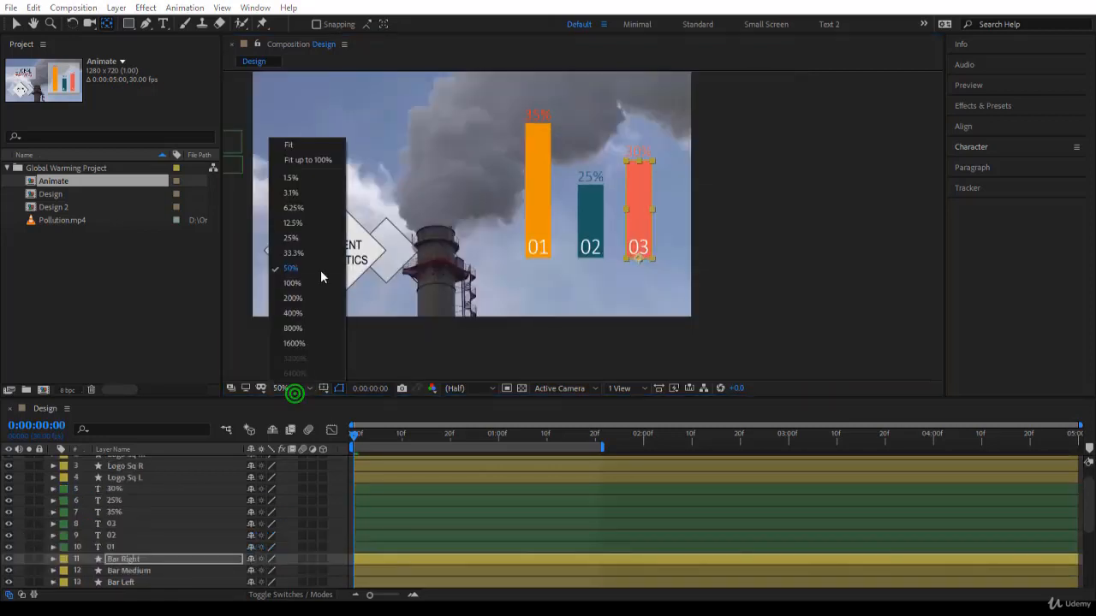
{"action": "left_click", "coordinate": [323, 160]}
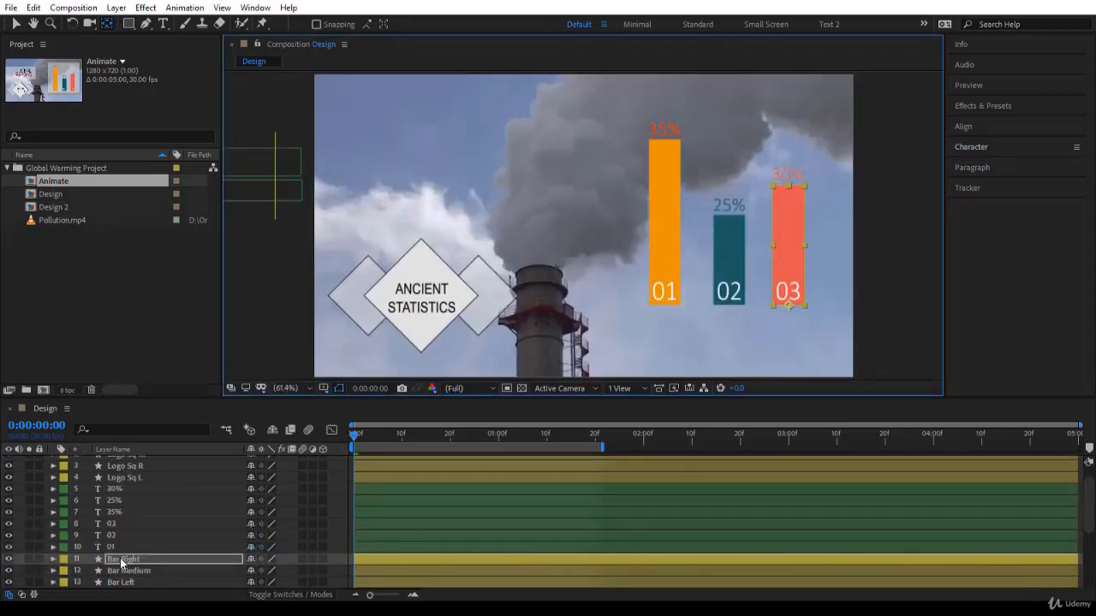
Step: Add Scale keyframes at 0:00:00:20 to the Bar Right, Bar Medium and Bar Left layers
{"action": "scroll", "coordinate": [164, 560], "scroll_direction": "down", "scroll_amount": 3}
{"action": "left_click", "coordinate": [140, 512], "text": "shift"}
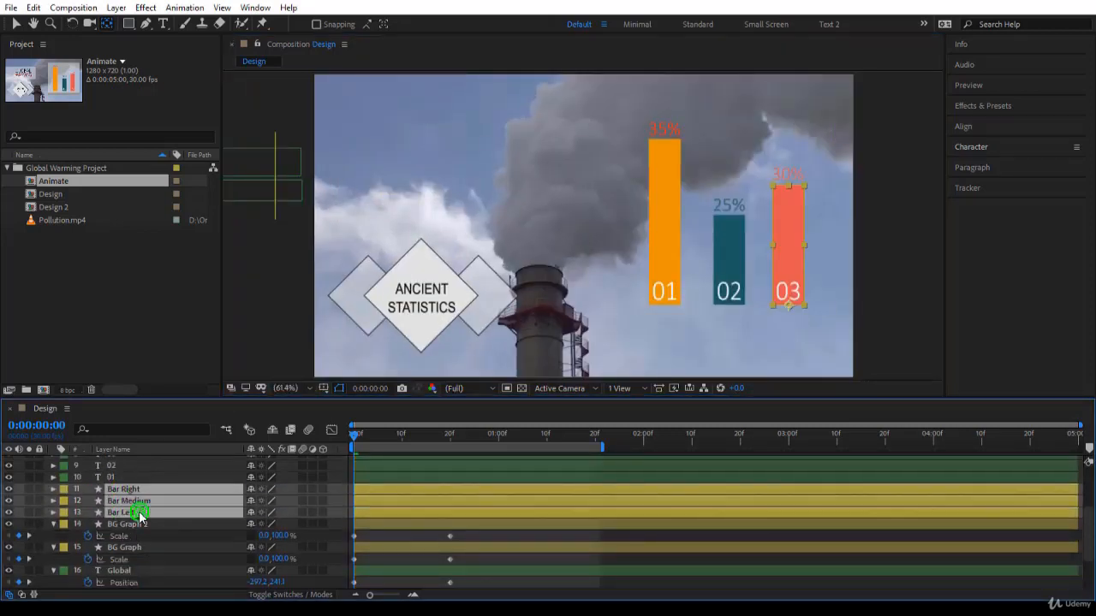
{"action": "key", "text": "s"}
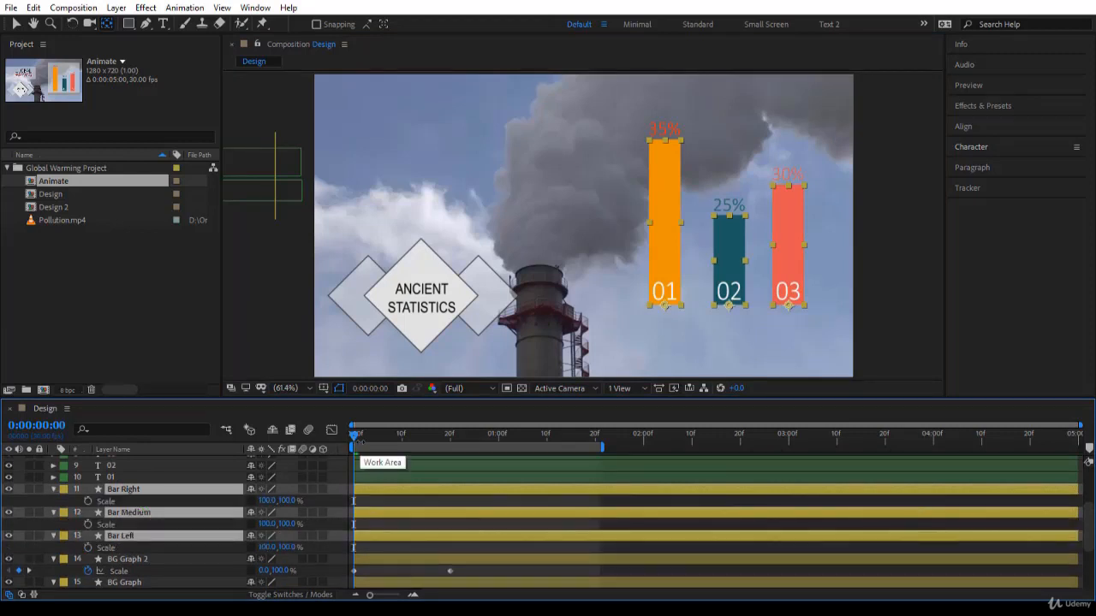
{"action": "key", "text": "k"}
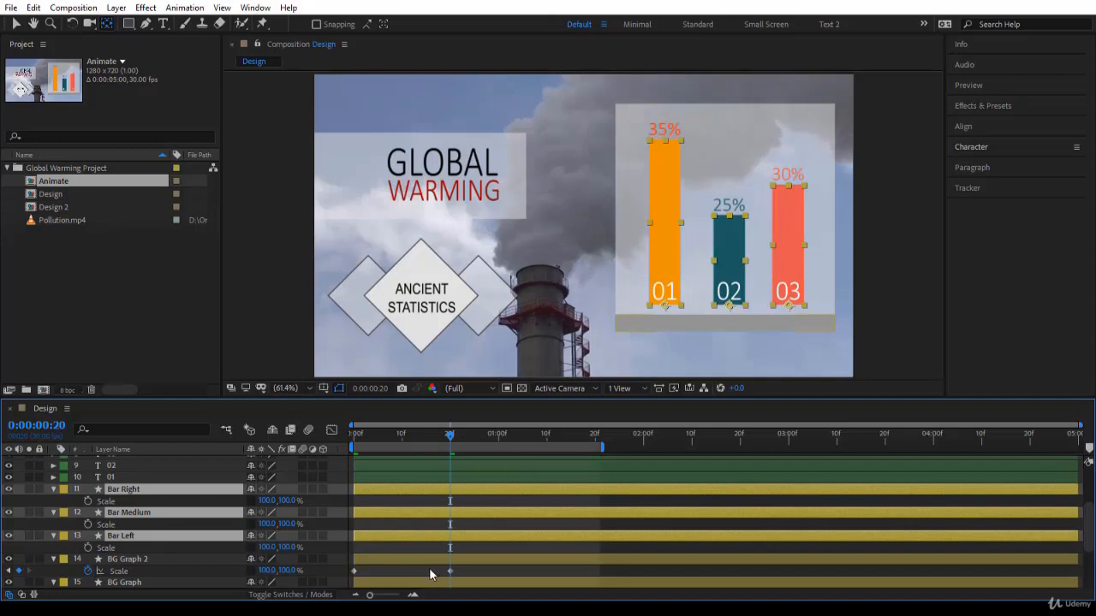
{"action": "left_click", "coordinate": [87, 501]}
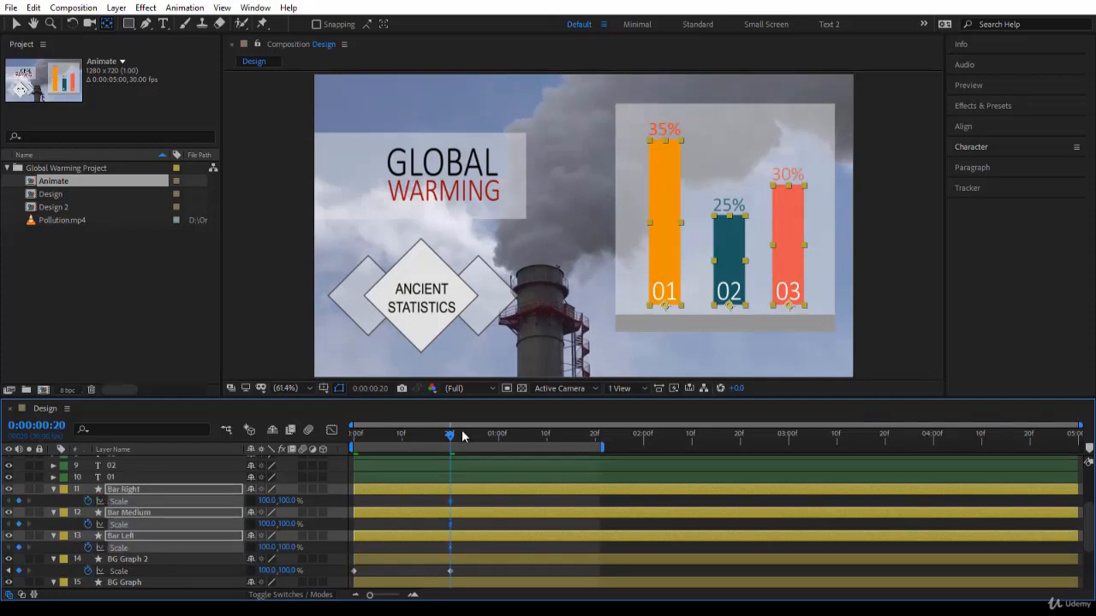
Step: At 0:00:00:00, set the vertical scale of the three bar layers to 0% and preview up to 0:00:00:25
{"action": "left_click_drag", "start_coordinate": [449, 439], "coordinate": [333, 440]}
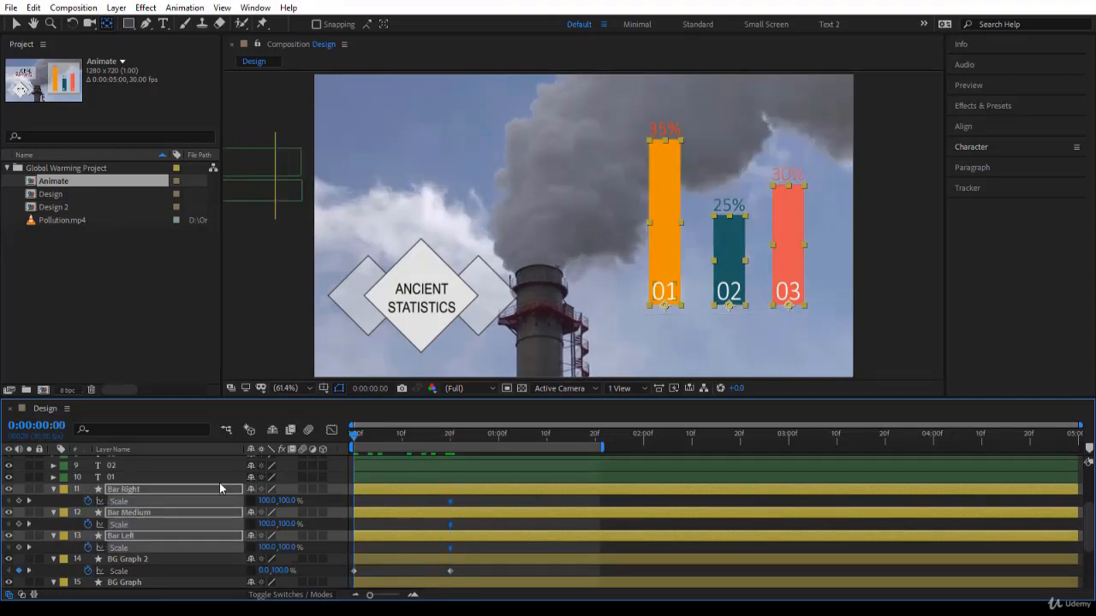
{"action": "left_click", "coordinate": [253, 500]}
{"action": "left_click", "coordinate": [249, 525]}
{"action": "left_click", "coordinate": [246, 501]}
{"action": "left_click", "coordinate": [249, 524]}
{"action": "left_click_drag", "start_coordinate": [285, 500], "coordinate": [259, 503]}
{"action": "left_click", "coordinate": [286, 502]}
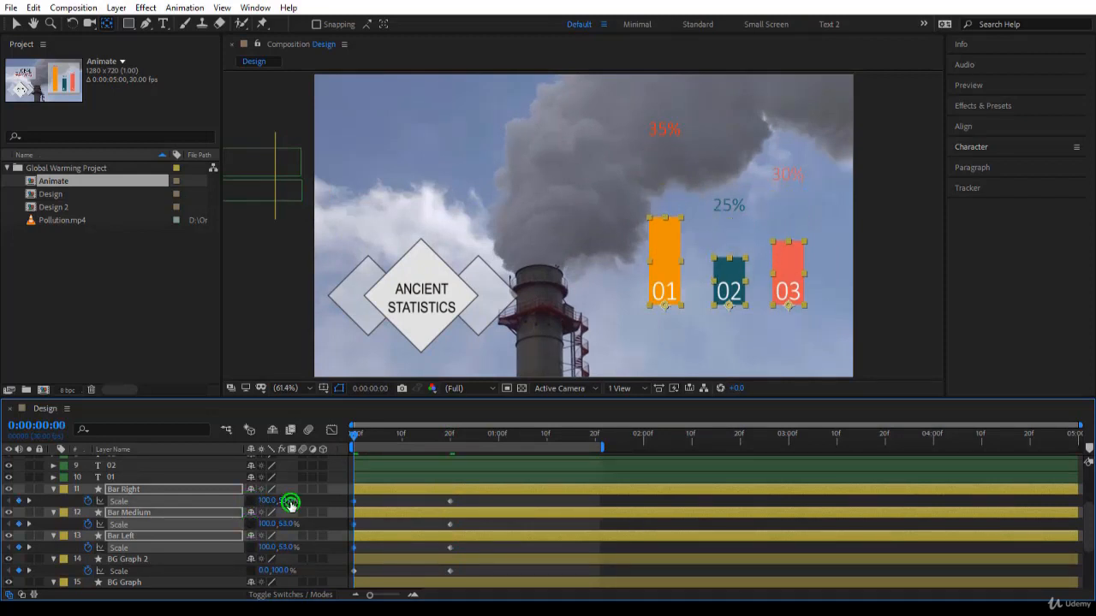
{"action": "type", "text": "0"}
{"action": "key", "text": "Return"}
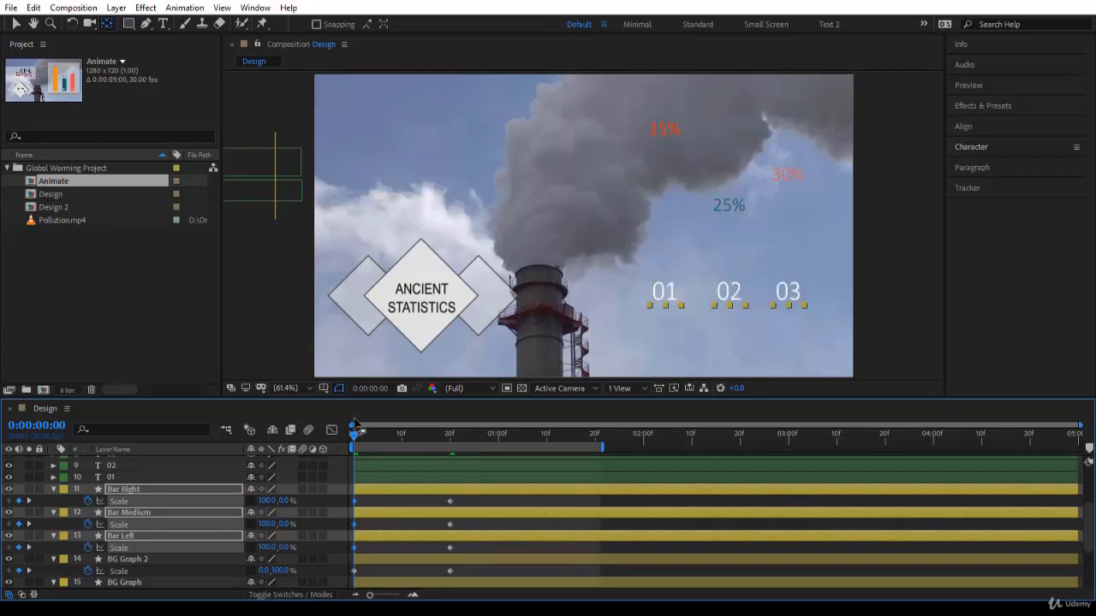
{"action": "left_click", "coordinate": [357, 435]}
{"action": "left_click_drag", "start_coordinate": [357, 437], "coordinate": [475, 452]}
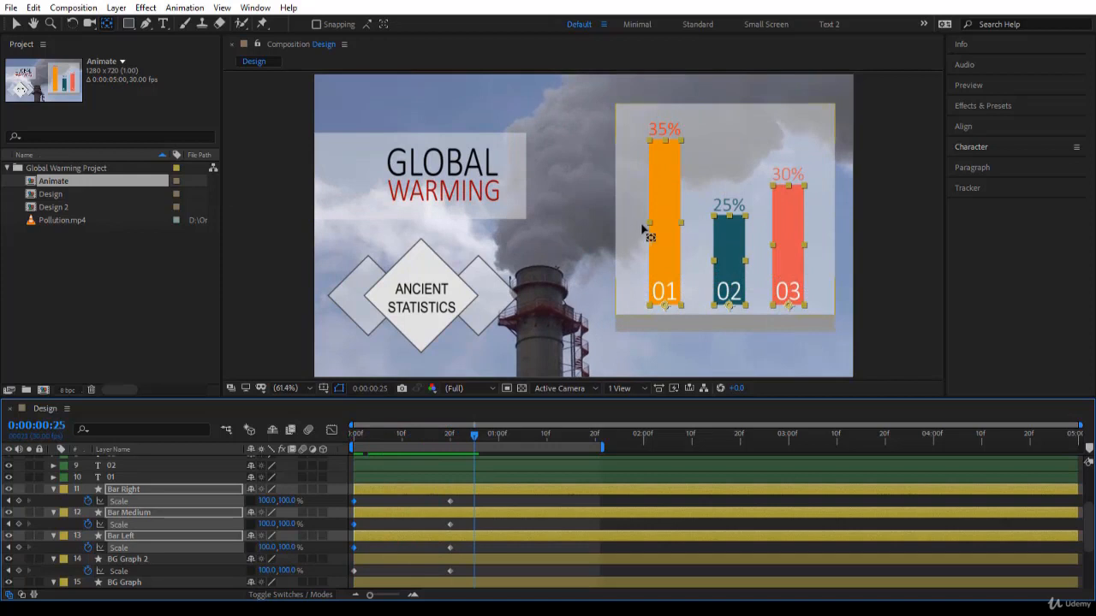
Step: Select the 35%, 25% and 30% text layers together and reveal their Opacity and Scale properties
{"action": "left_click", "coordinate": [672, 128]}
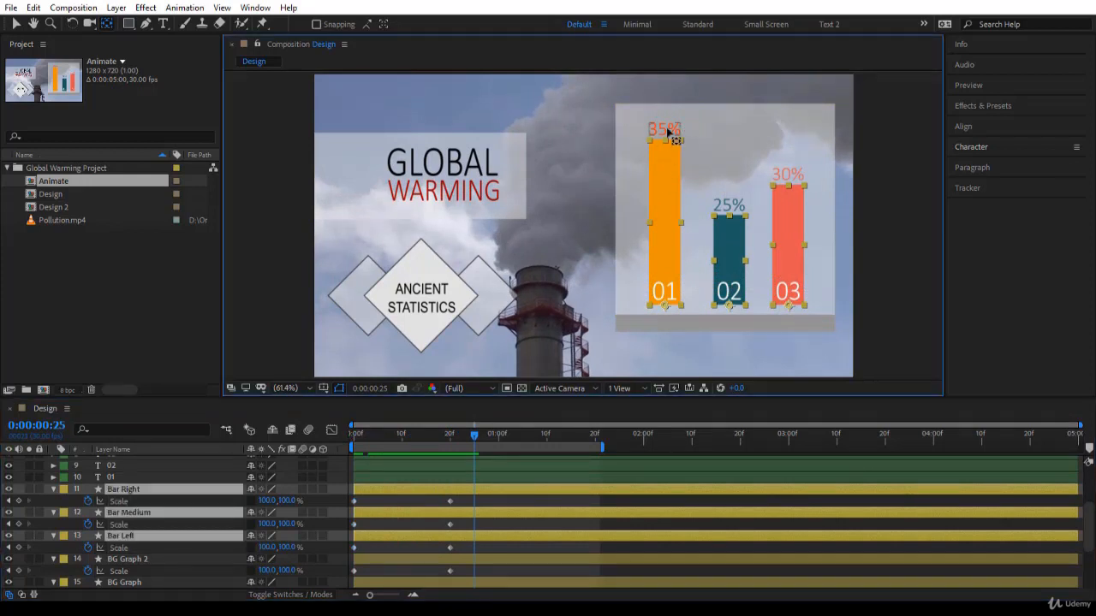
{"action": "left_click", "coordinate": [725, 205]}
{"action": "left_click", "coordinate": [787, 175]}
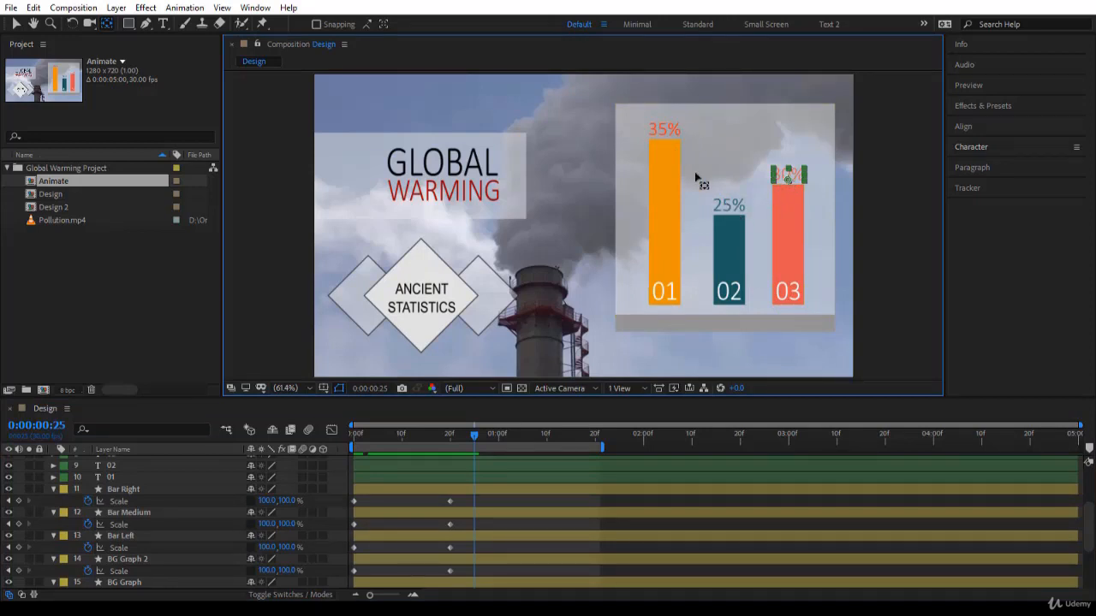
{"action": "left_click", "coordinate": [728, 205], "text": "shift"}
{"action": "left_click", "coordinate": [668, 130], "text": "shift"}
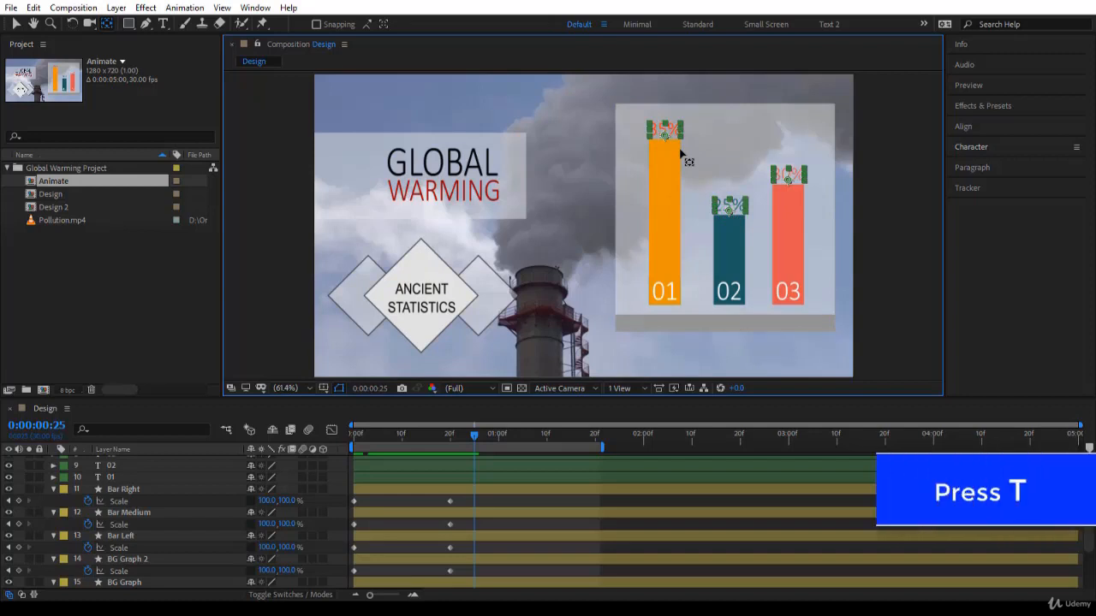
{"action": "key", "text": "t"}
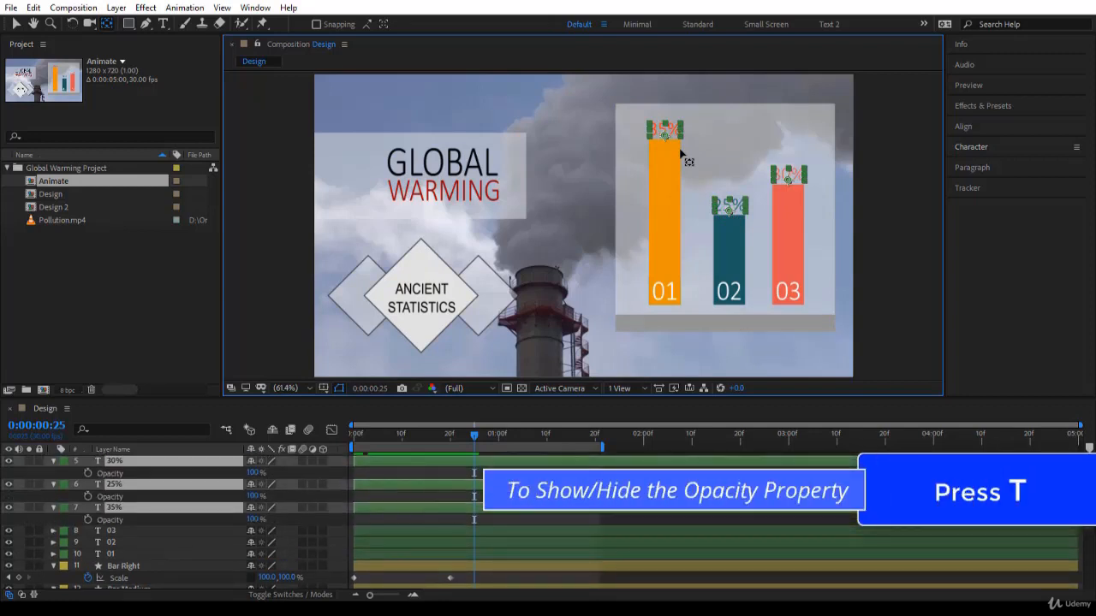
{"action": "key", "text": "shift+s"}
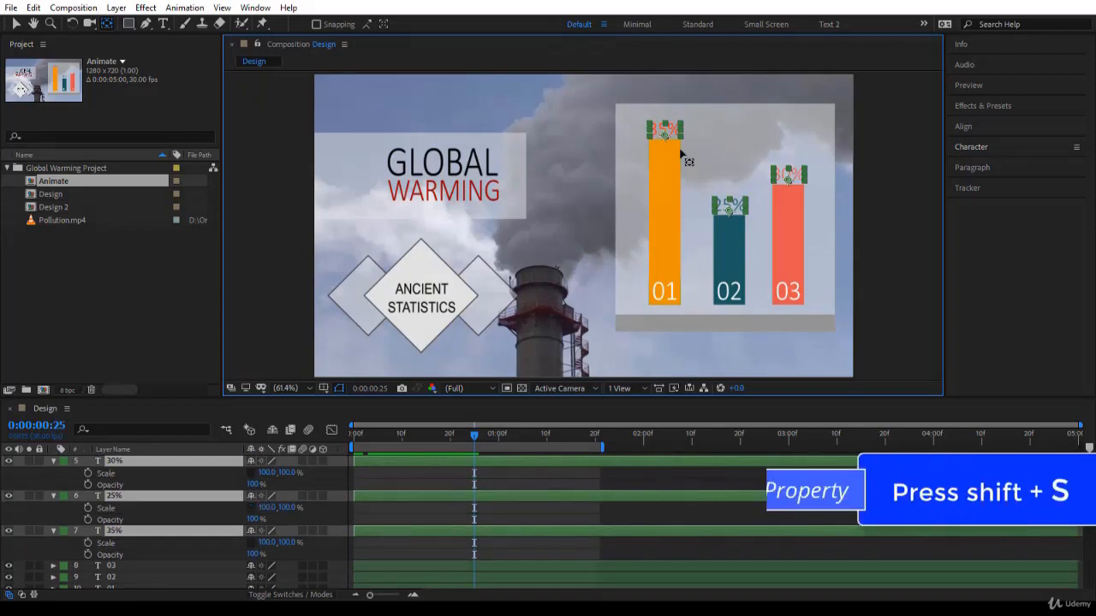
Step: Add Scale and Opacity keyframes to the three percentage text layers at 0:00:00:20
{"action": "scroll", "coordinate": [539, 476], "scroll_direction": "down", "scroll_amount": 3}
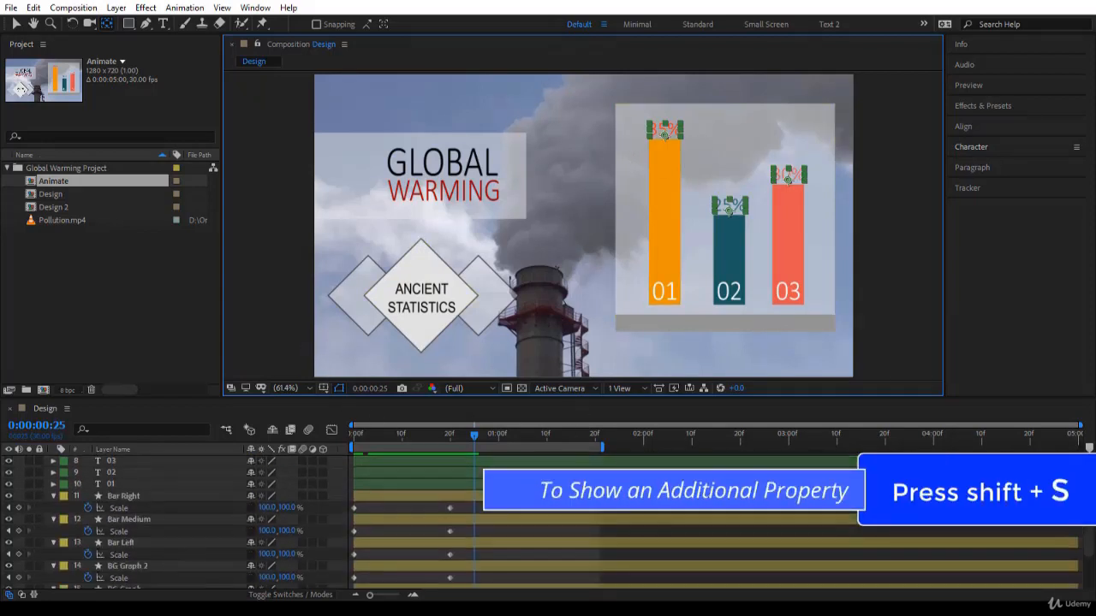
{"action": "left_click_drag", "start_coordinate": [474, 435], "coordinate": [451, 435]}
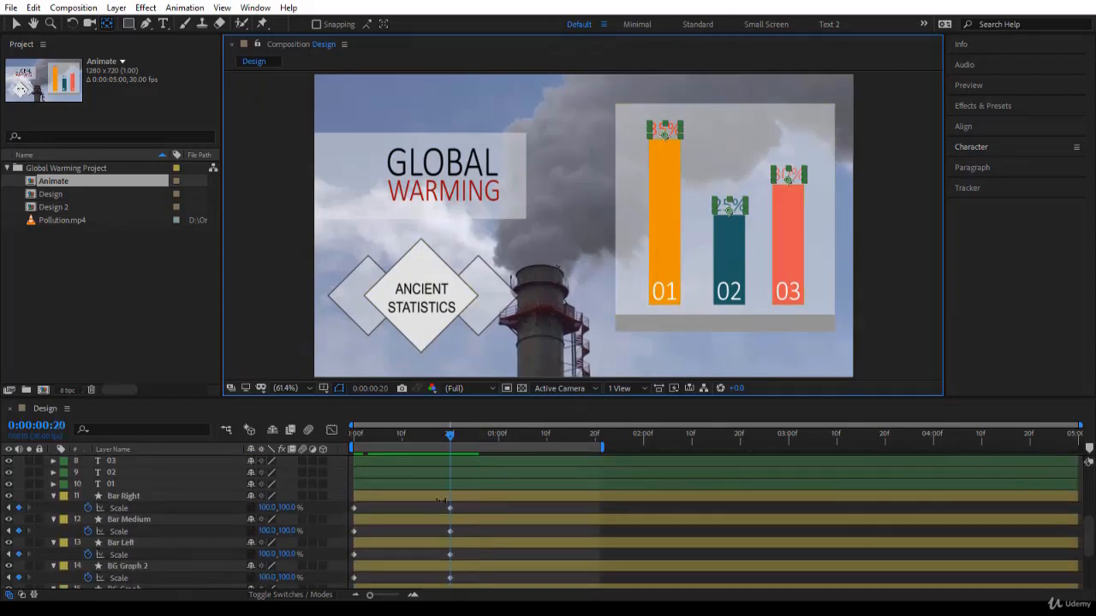
{"action": "scroll", "coordinate": [392, 534], "scroll_direction": "up", "scroll_amount": 5}
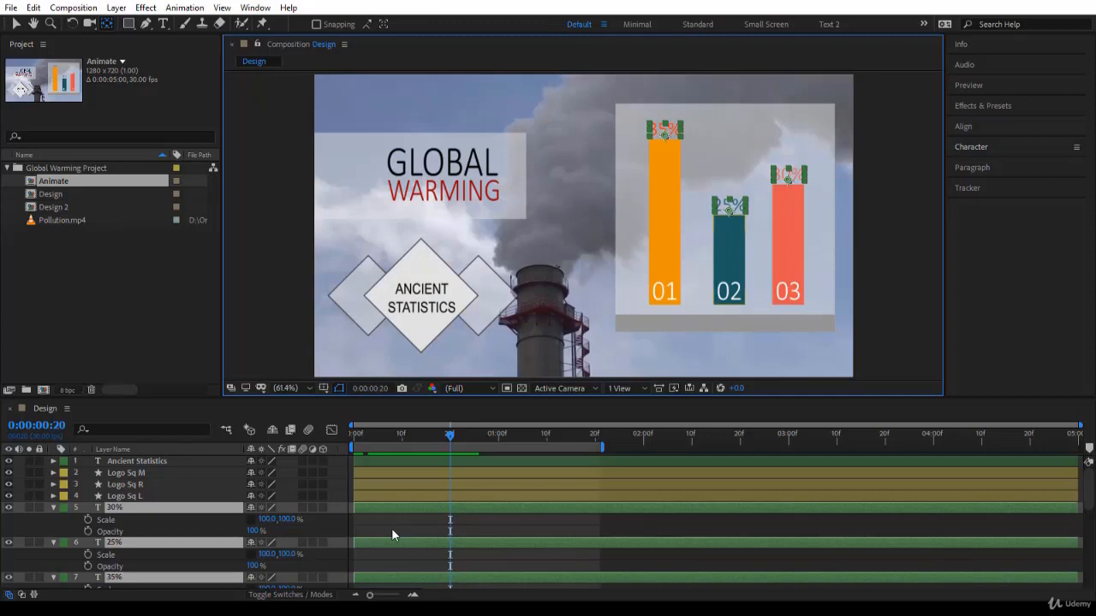
{"action": "left_click", "coordinate": [89, 520]}
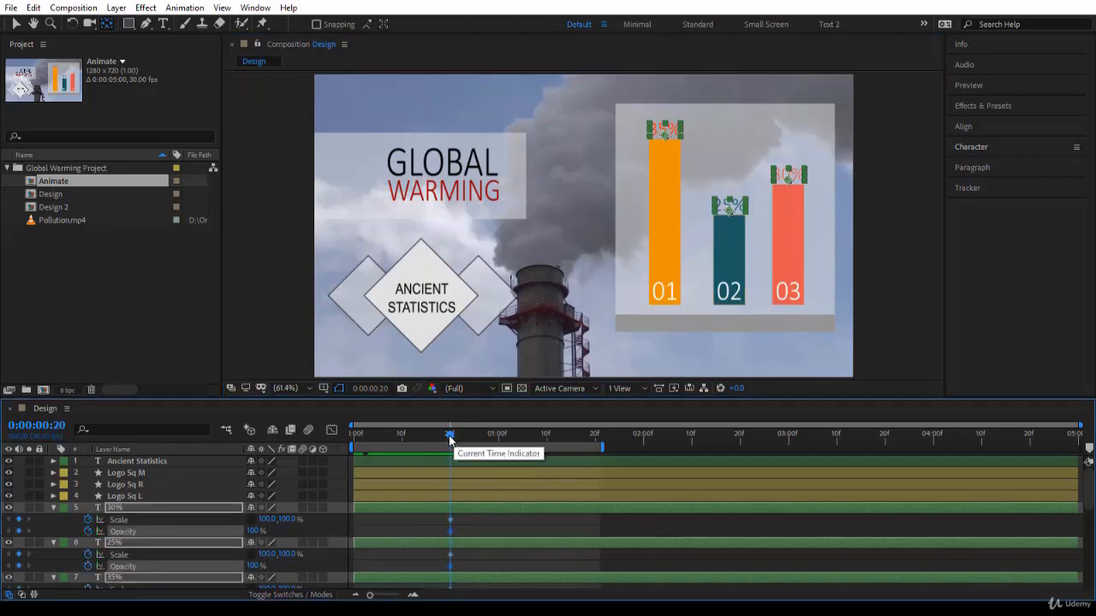
Step: At 0:00:00:00, set the vertical scale of the three percentage text layers to 0%
{"action": "key", "text": "Home"}
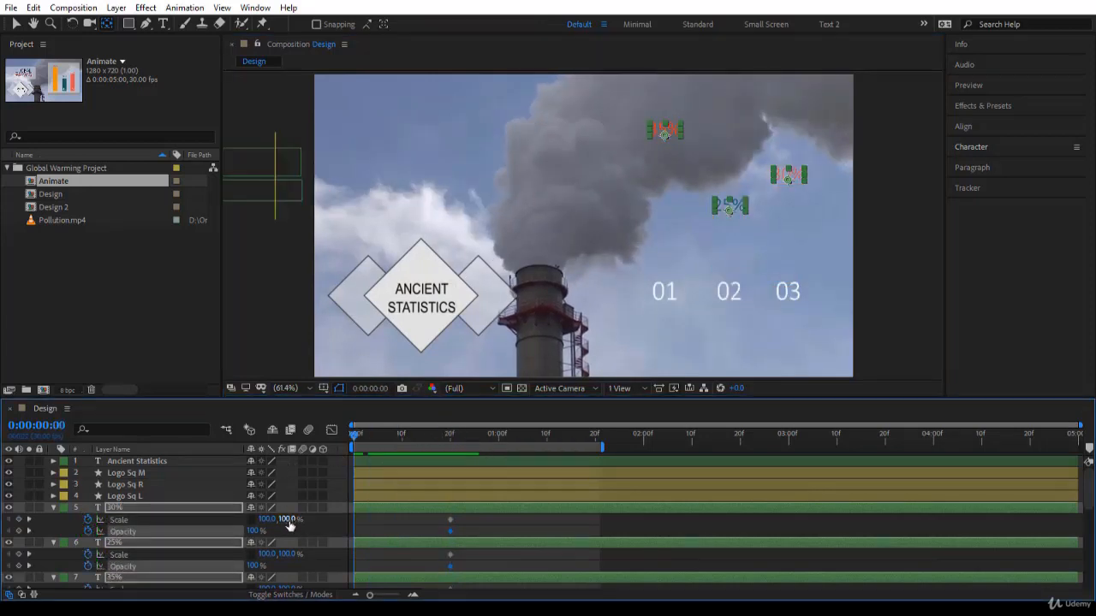
{"action": "left_click_drag", "start_coordinate": [288, 520], "coordinate": [255, 529]}
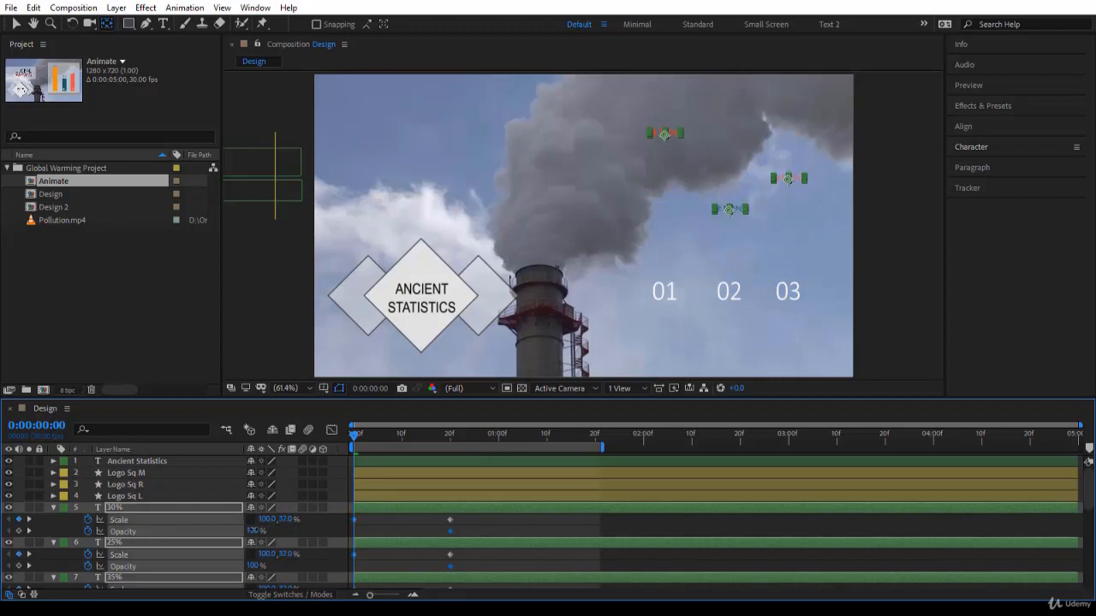
{"action": "left_click", "coordinate": [285, 519]}
{"action": "type", "text": "0"}
{"action": "key", "text": "Return"}
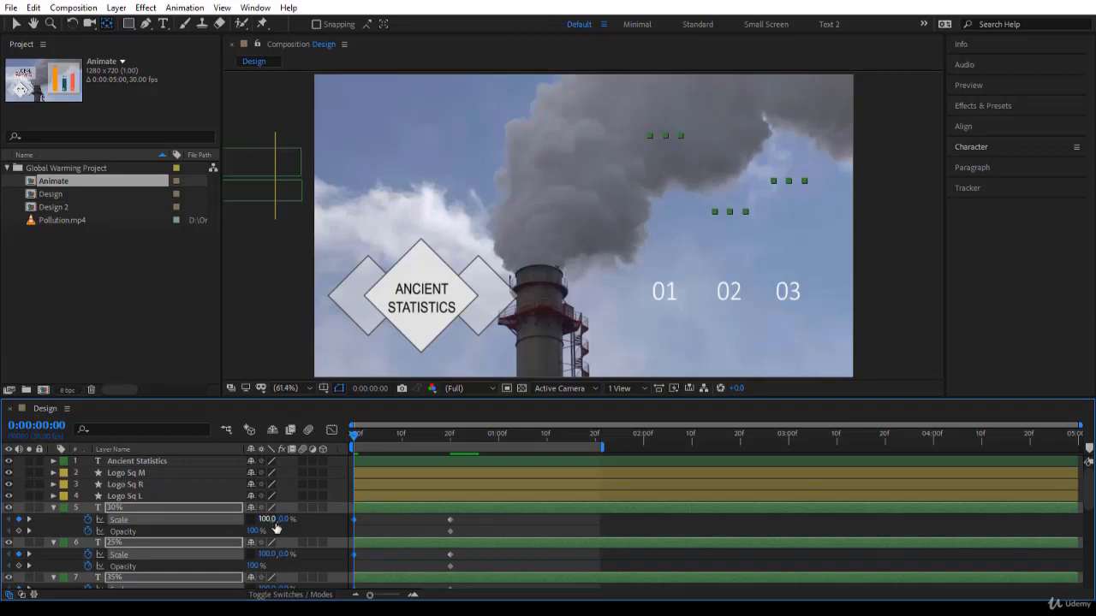
Step: Set the opacity of the three percentage labels to 0% at the first frame and preview up to 0:00:00:22
{"action": "left_click", "coordinate": [254, 531]}
{"action": "type", "text": "0"}
{"action": "key", "text": "Return"}
{"action": "scroll", "coordinate": [384, 500], "scroll_direction": "down", "scroll_amount": 3}
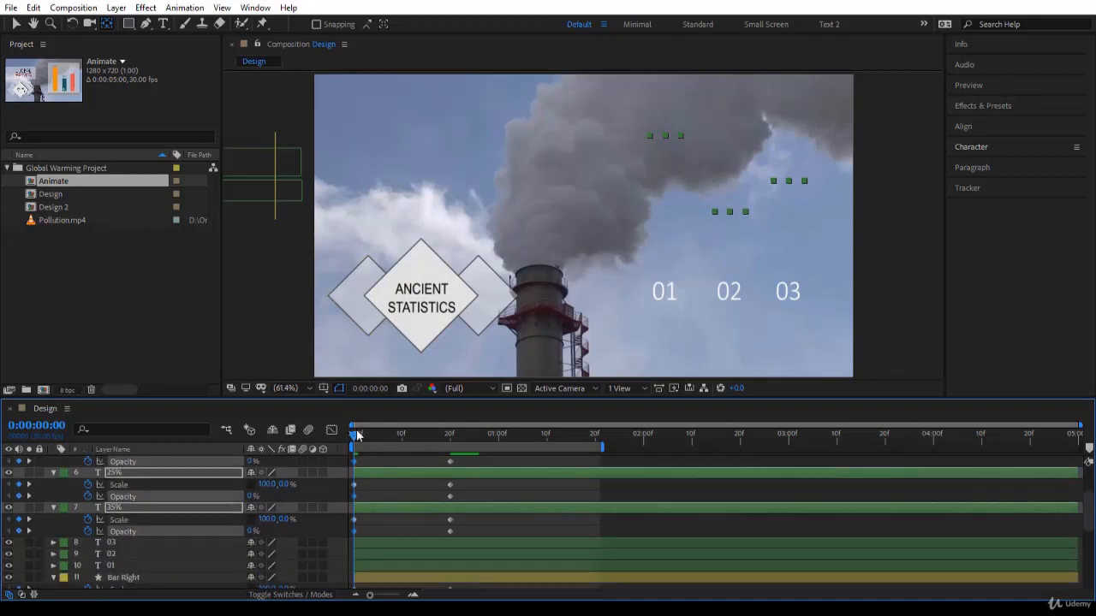
{"action": "left_click_drag", "start_coordinate": [358, 435], "coordinate": [459, 436]}
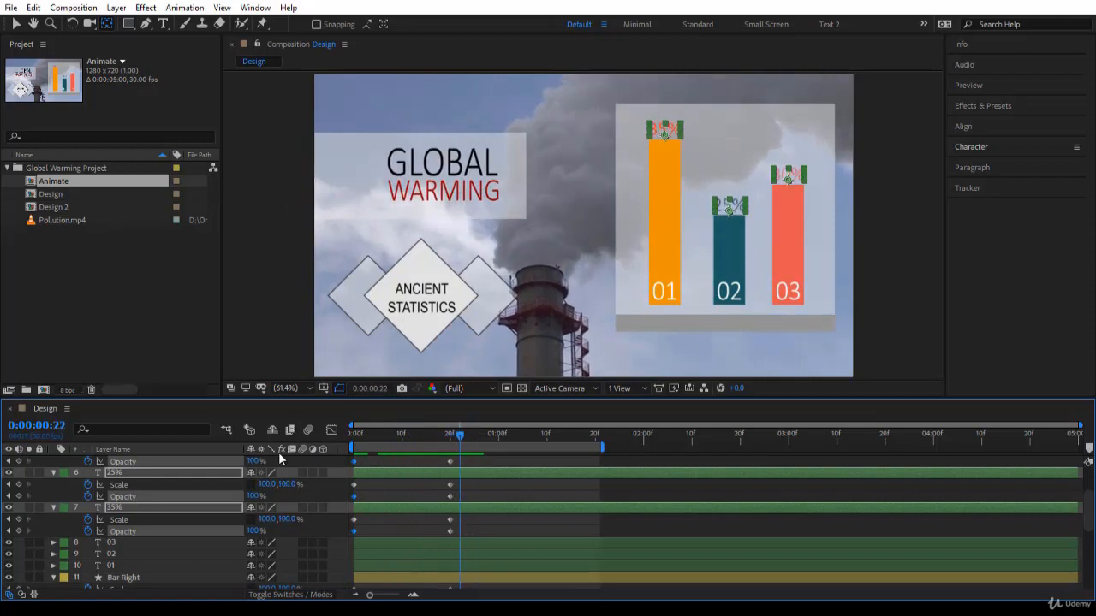
Step: At 0:00:00:00, add Opacity keyframes of 0% to the 01, 02 and 03 text layers
{"action": "key", "text": "Home"}
{"action": "left_click", "coordinate": [664, 294]}
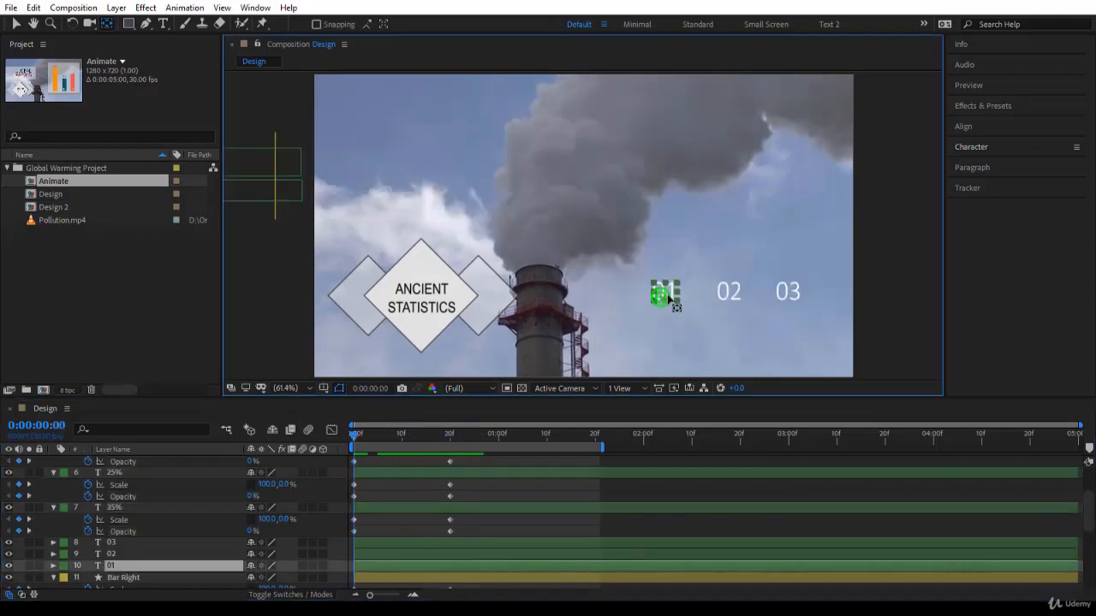
{"action": "left_click", "coordinate": [729, 293], "text": "shift"}
{"action": "left_click", "coordinate": [792, 292], "text": "shift"}
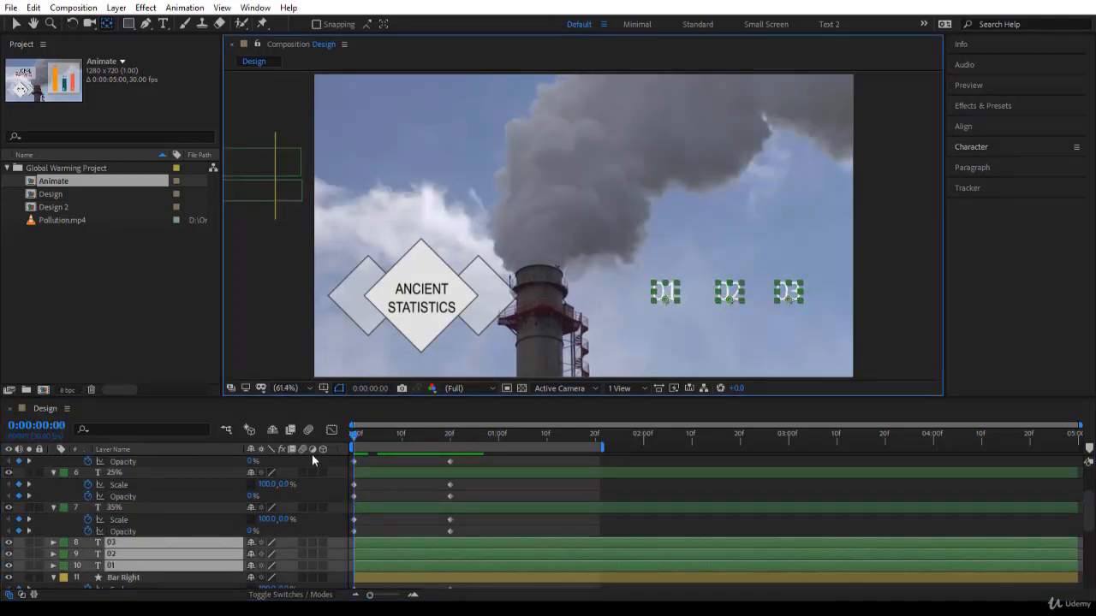
{"action": "key", "text": "t"}
{"action": "scroll", "coordinate": [312, 480], "scroll_direction": "down", "scroll_amount": 3}
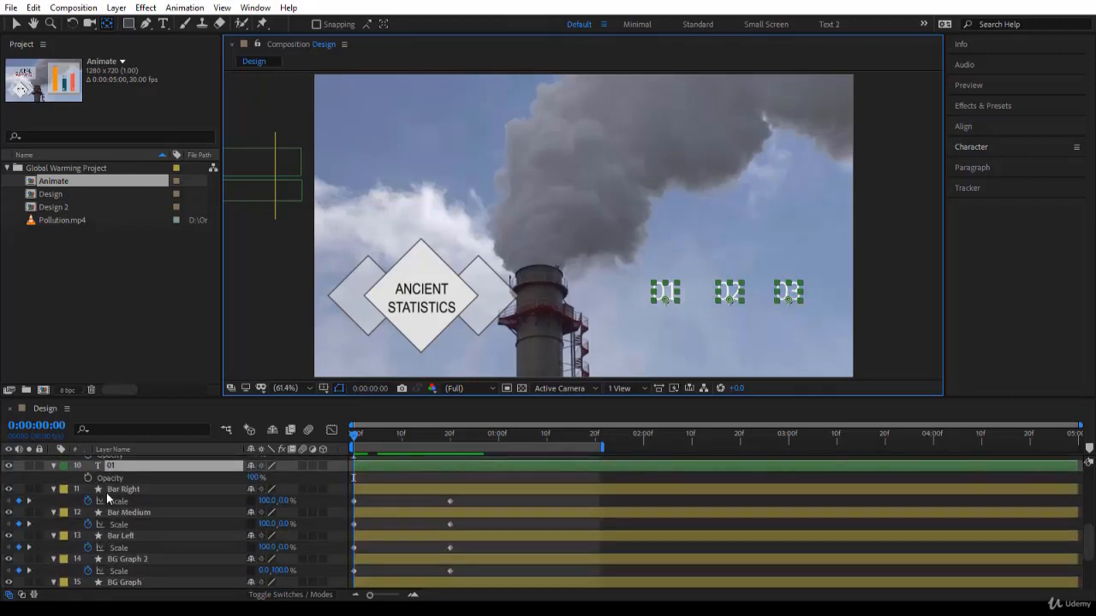
{"action": "scroll", "coordinate": [106, 493], "scroll_direction": "up", "scroll_amount": 3}
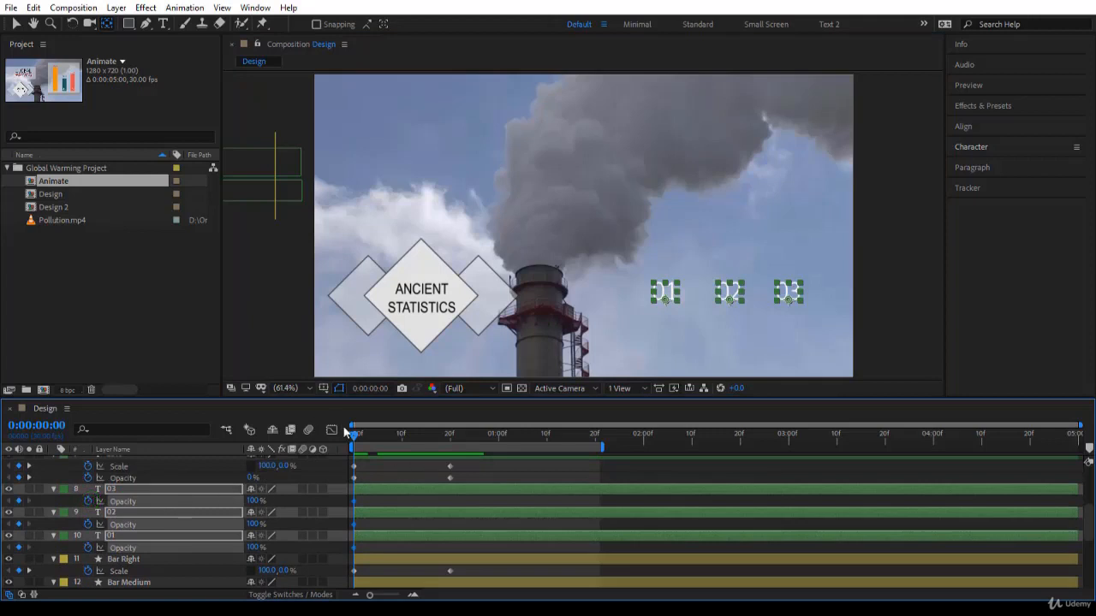
{"action": "left_click", "coordinate": [253, 501]}
{"action": "type", "text": "0"}
{"action": "key", "text": "Return"}
Step: At 0:00:00:20, set the opacity of the 01, 02 and 03 layers to 100% and play the animation from the start
{"action": "key", "text": "k"}
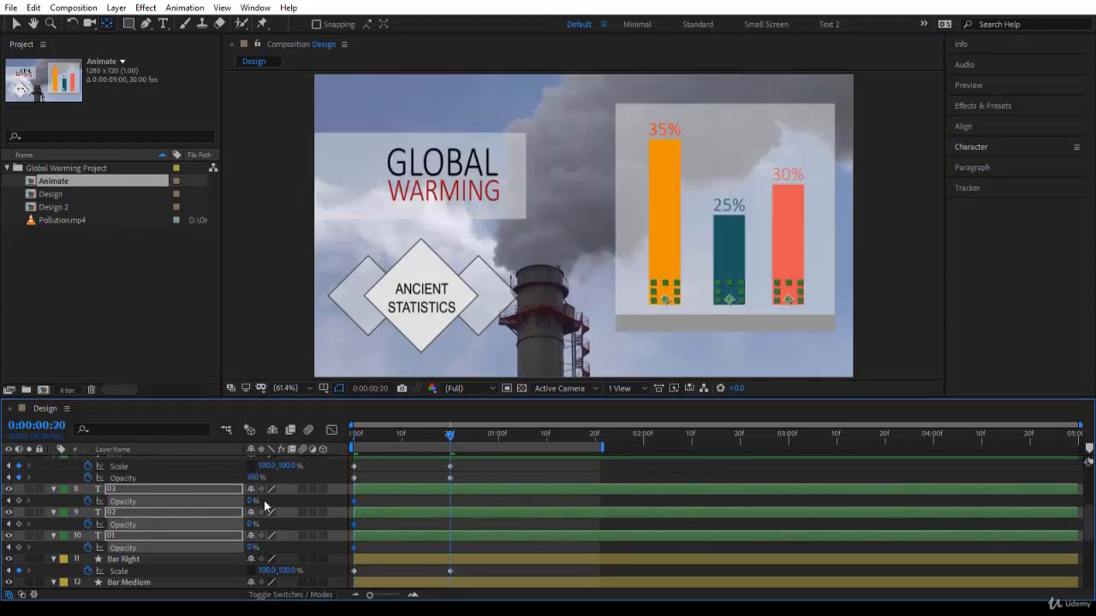
{"action": "left_click", "coordinate": [250, 501]}
{"action": "type", "text": "100"}
{"action": "key", "text": "Return"}
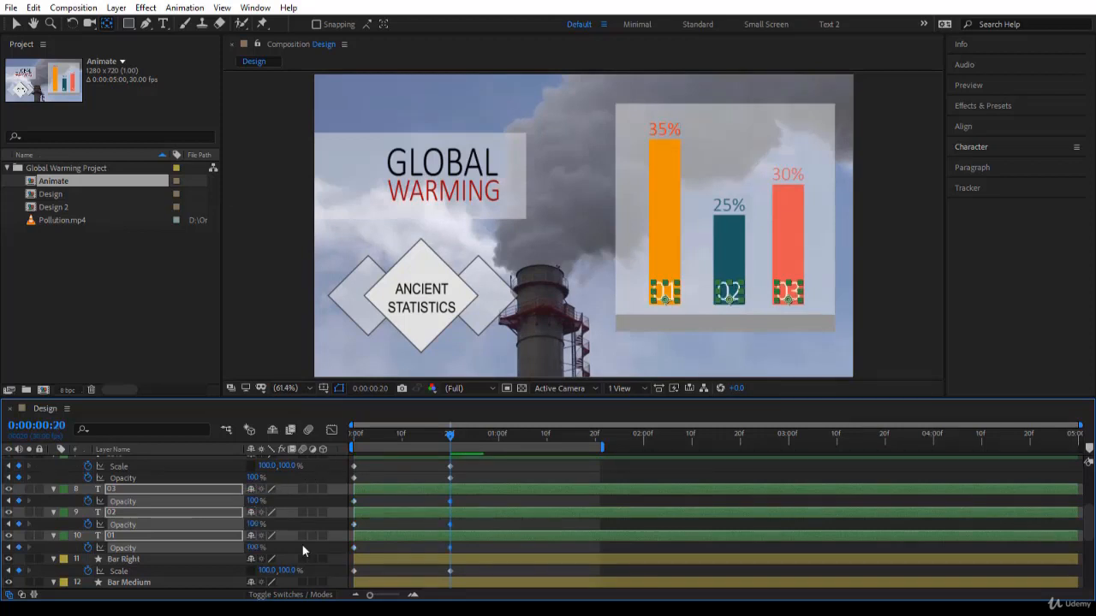
{"action": "left_click_drag", "start_coordinate": [392, 428], "coordinate": [333, 430]}
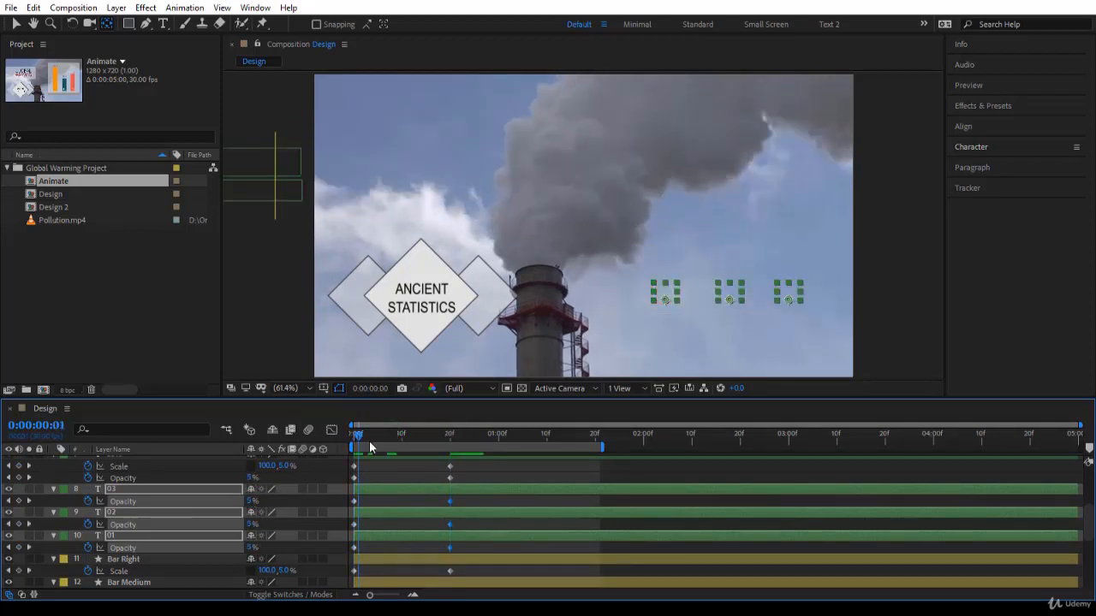
{"action": "key", "text": "space"}
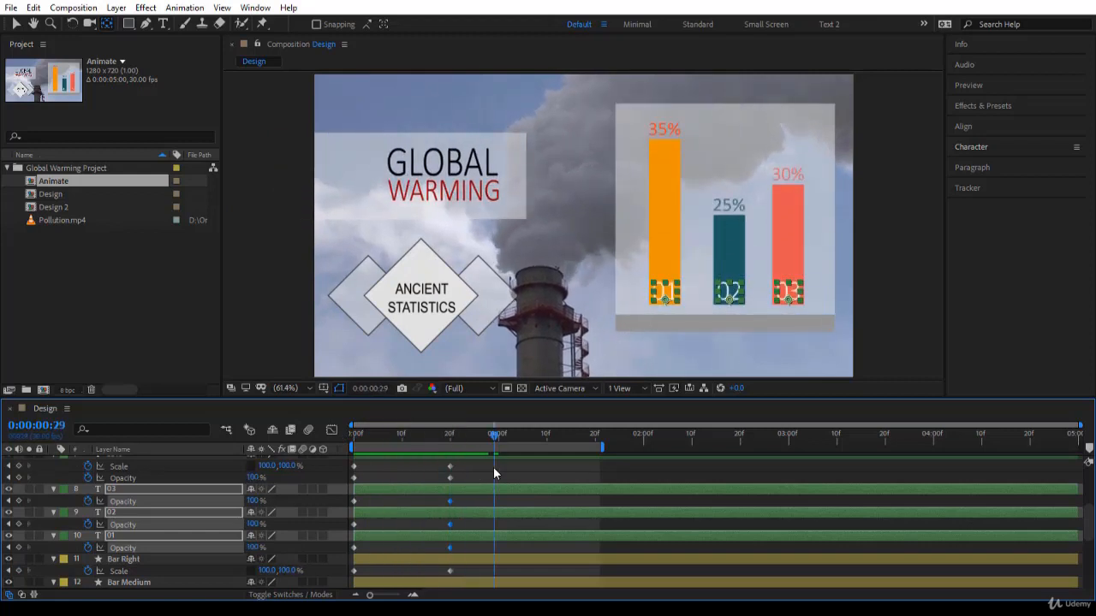
{"action": "key", "text": "space"}
{"action": "key", "text": "space"}
{"action": "key", "text": "space"}
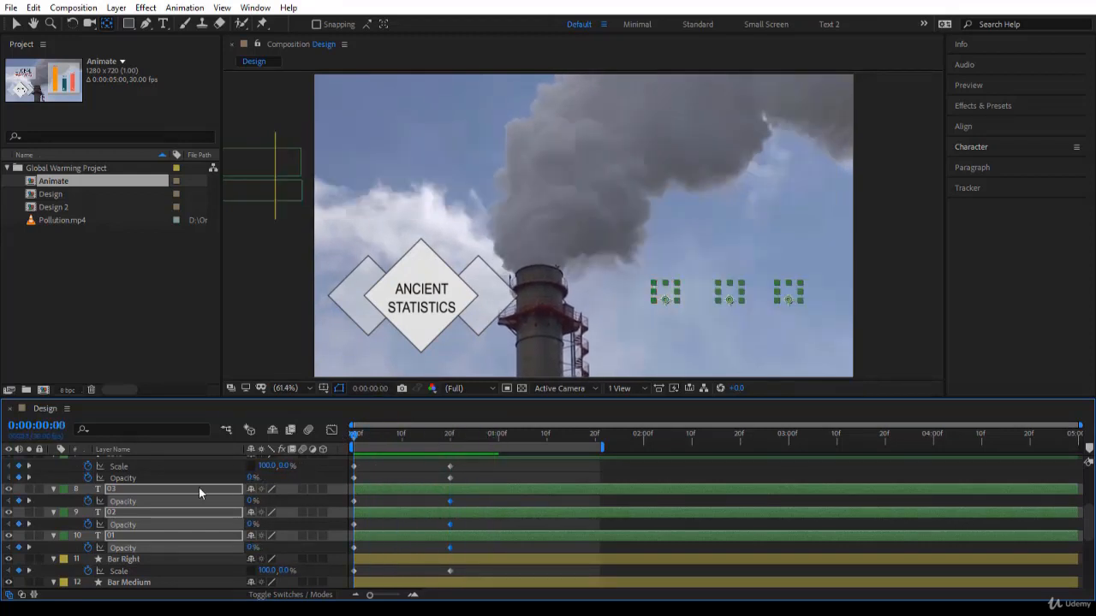
Step: Add a Rotation keyframe to the Logo Sq M layer at 0:00:00:20 and return to 0:00:00:00
{"action": "left_click", "coordinate": [353, 292]}
{"action": "left_click", "coordinate": [481, 306], "text": "shift"}
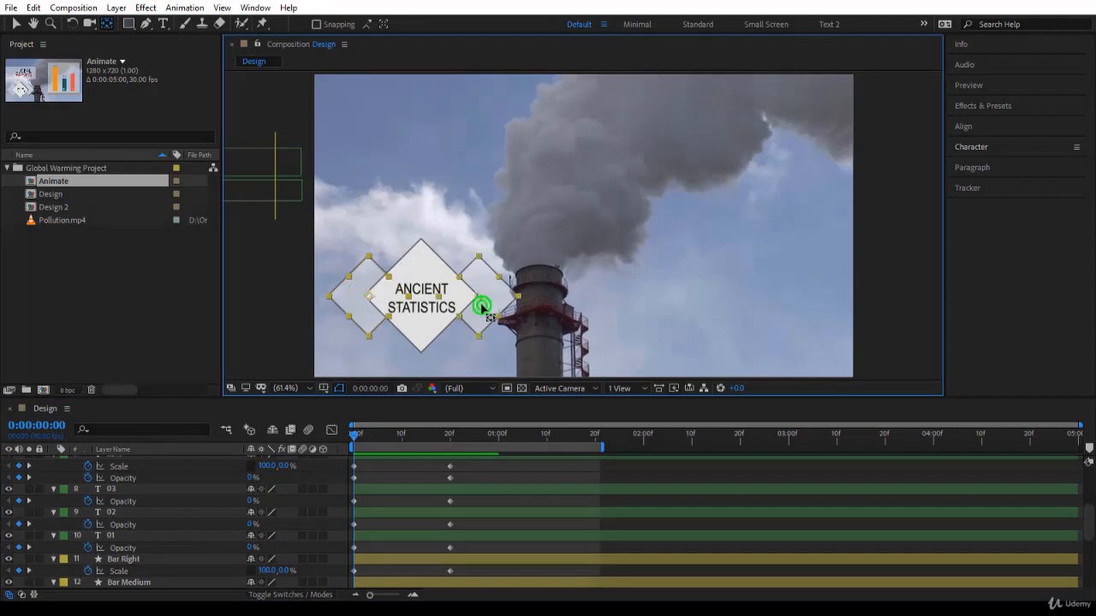
{"action": "left_click", "coordinate": [421, 336]}
{"action": "scroll", "coordinate": [212, 492], "scroll_direction": "down", "scroll_amount": 2}
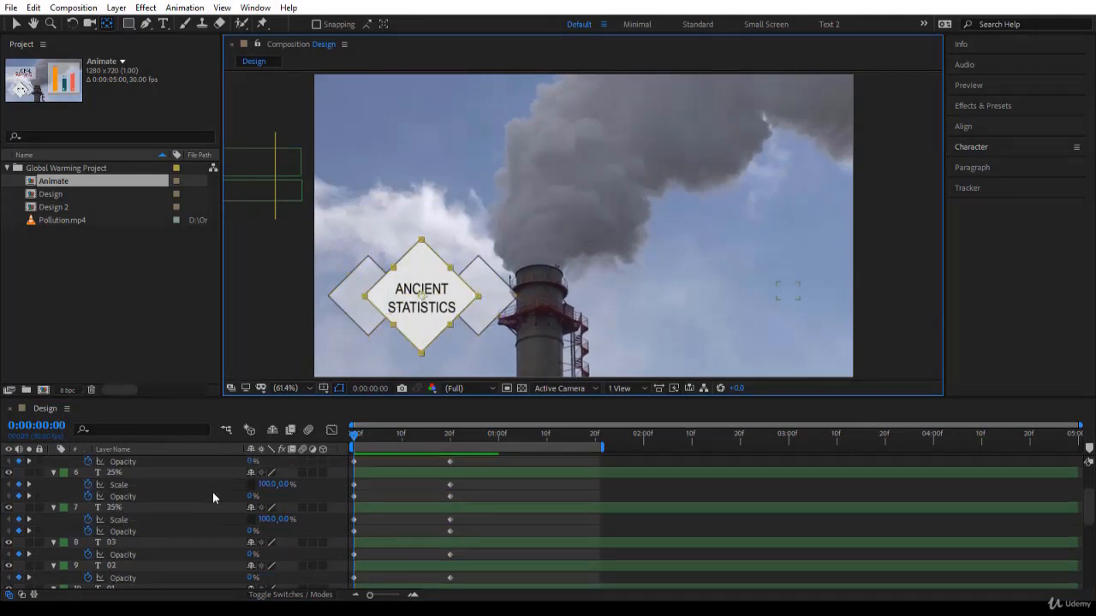
{"action": "scroll", "coordinate": [213, 491], "scroll_direction": "up", "scroll_amount": 2}
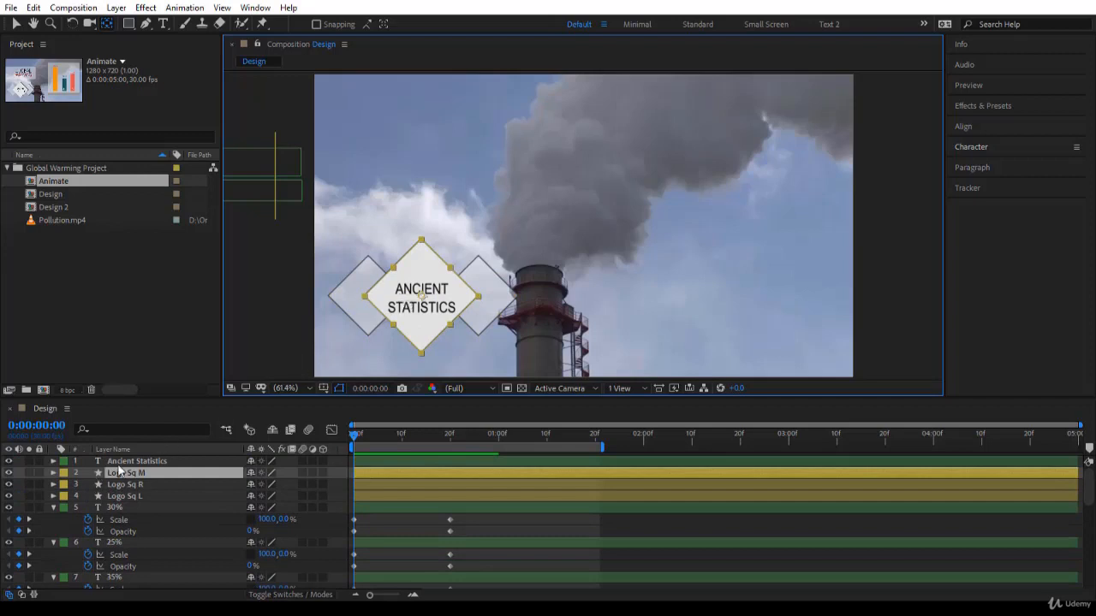
{"action": "key", "text": "r"}
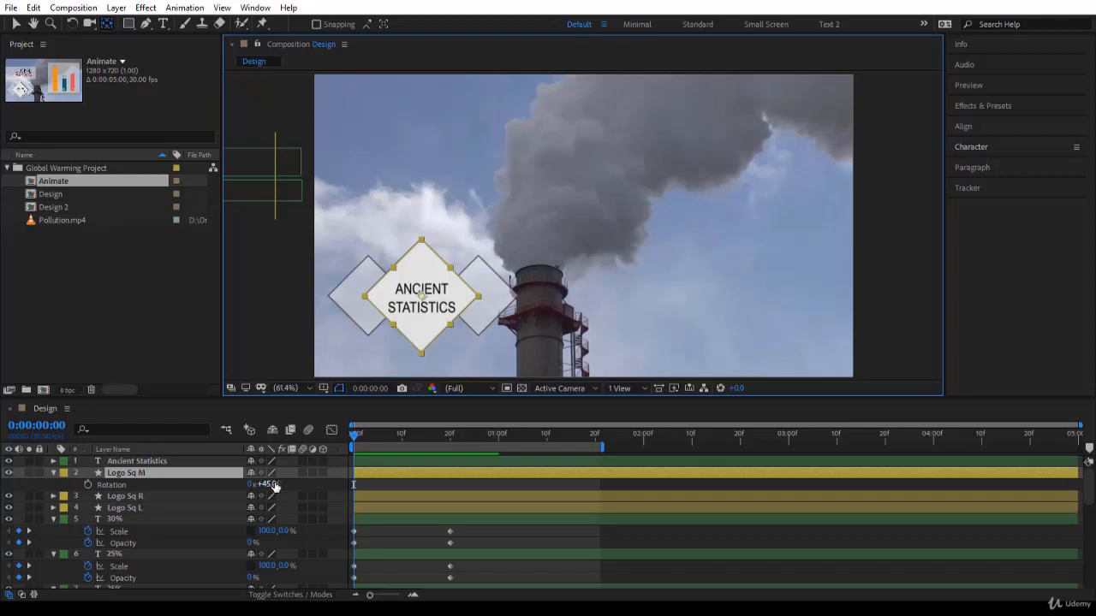
{"action": "key", "text": "k"}
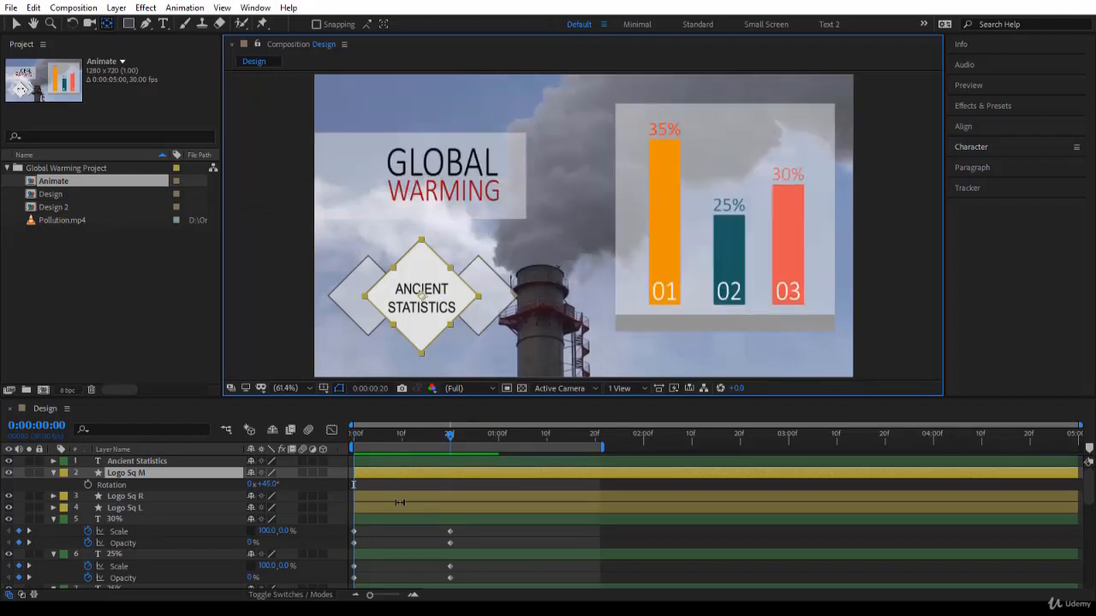
{"action": "left_click", "coordinate": [87, 485]}
{"action": "key", "text": "Home"}
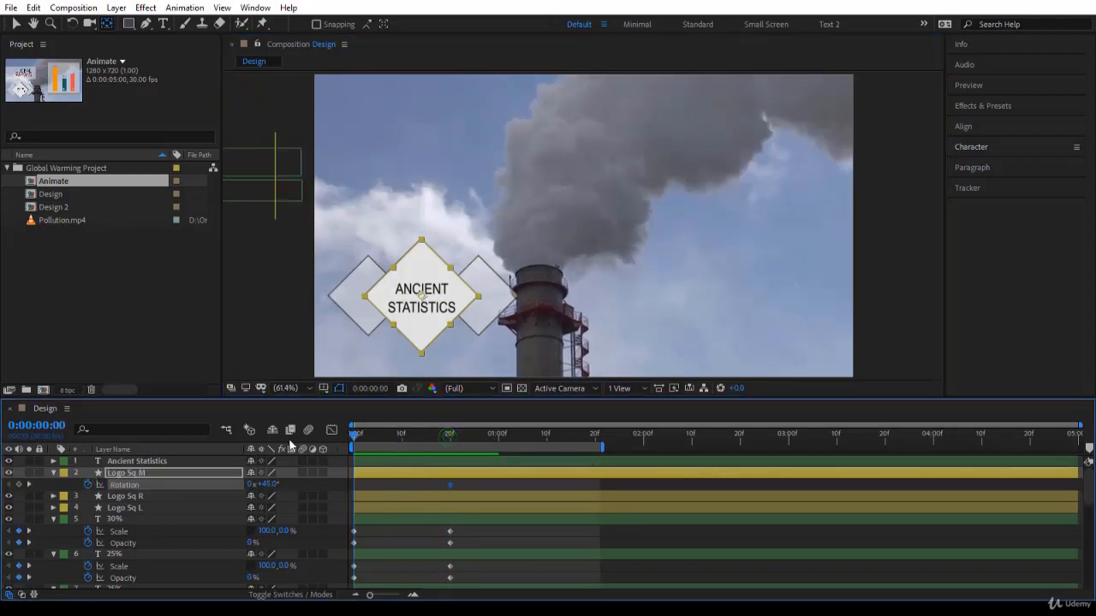
{"action": "left_click", "coordinate": [272, 483]}
{"action": "left_click_drag", "start_coordinate": [272, 484], "coordinate": [333, 493]}
{"action": "key", "text": "ctrl+z"}
Step: Move the anchor point of Logo Sq M horizontally to the left edge of the composition frame
{"action": "left_click", "coordinate": [424, 298]}
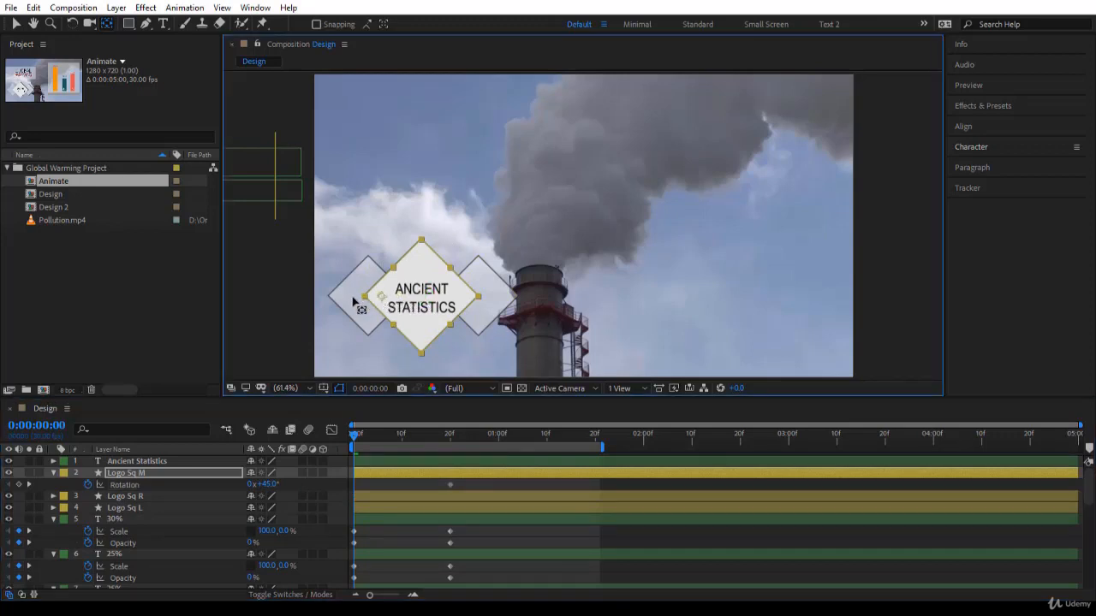
{"action": "left_click", "coordinate": [315, 297]}
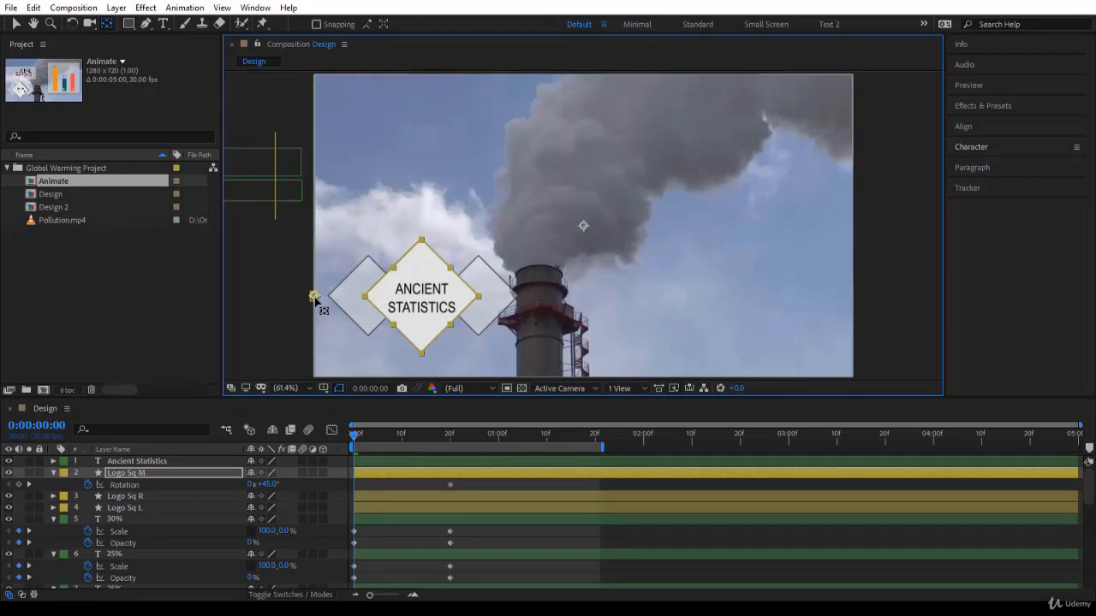
{"action": "left_click", "coordinate": [315, 297]}
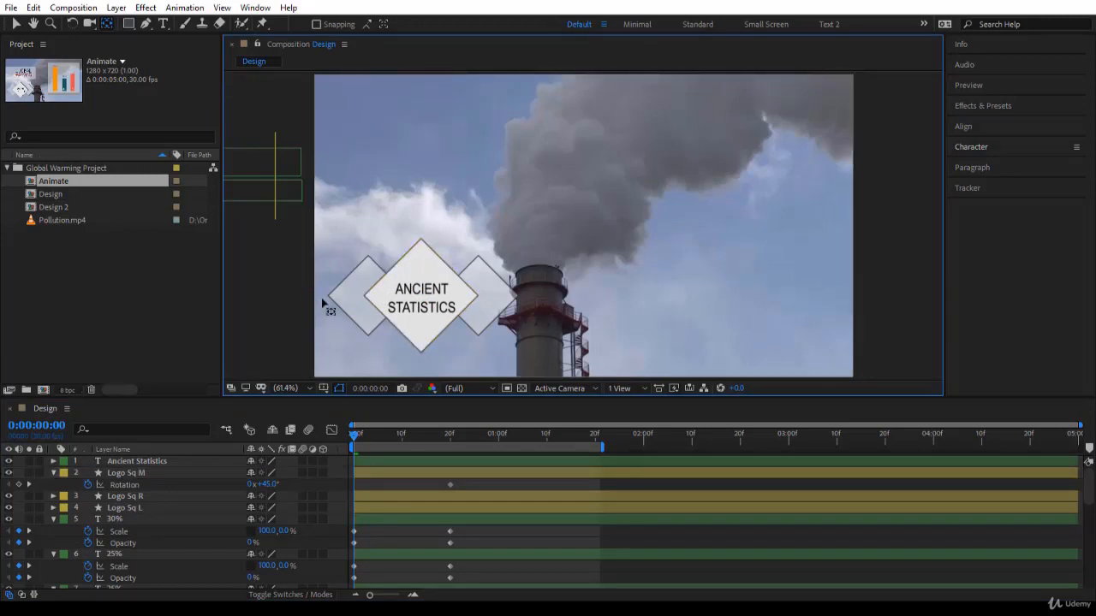
Step: At 0:00:00:00, set the rotation of Logo Sq M to -90° so the square swings out of the frame
{"action": "left_click", "coordinate": [384, 295]}
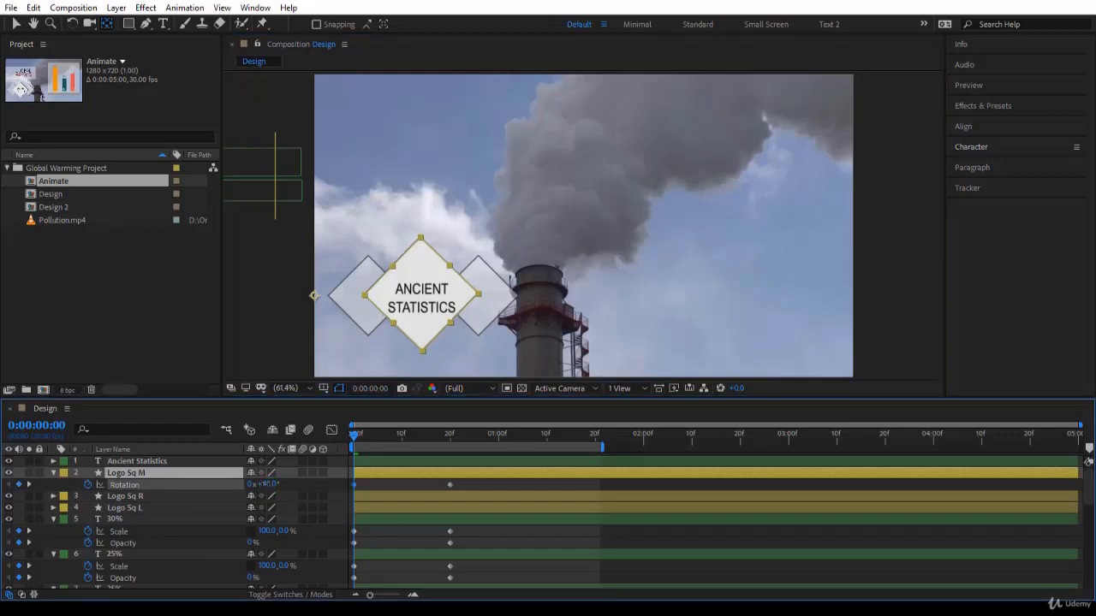
{"action": "left_click_drag", "start_coordinate": [267, 485], "coordinate": [188, 492]}
{"action": "left_click", "coordinate": [265, 485]}
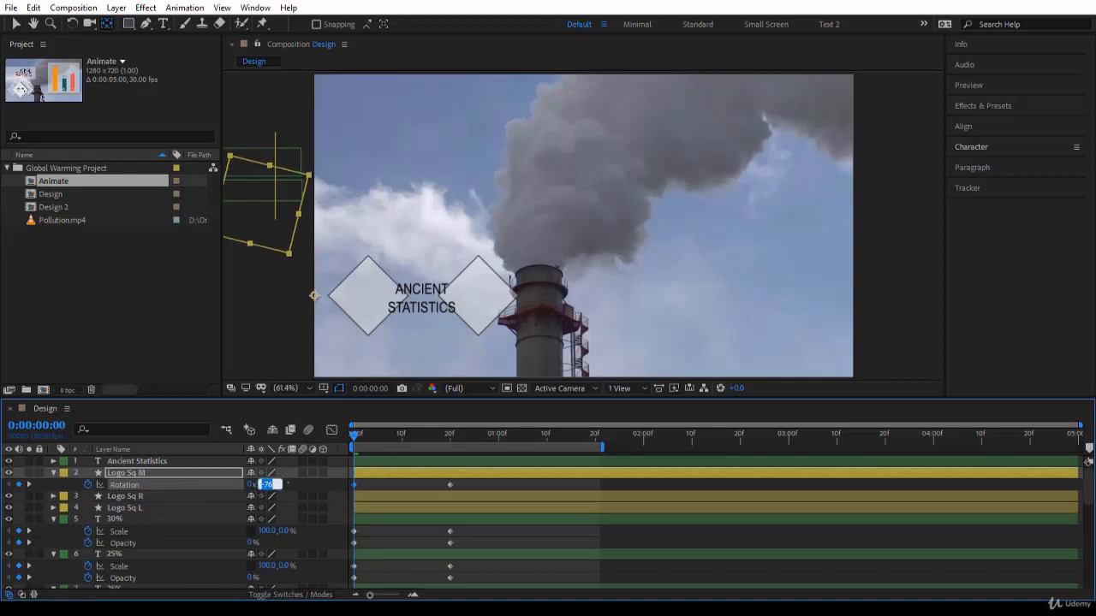
{"action": "type", "text": "-90"}
{"action": "key", "text": "Return"}
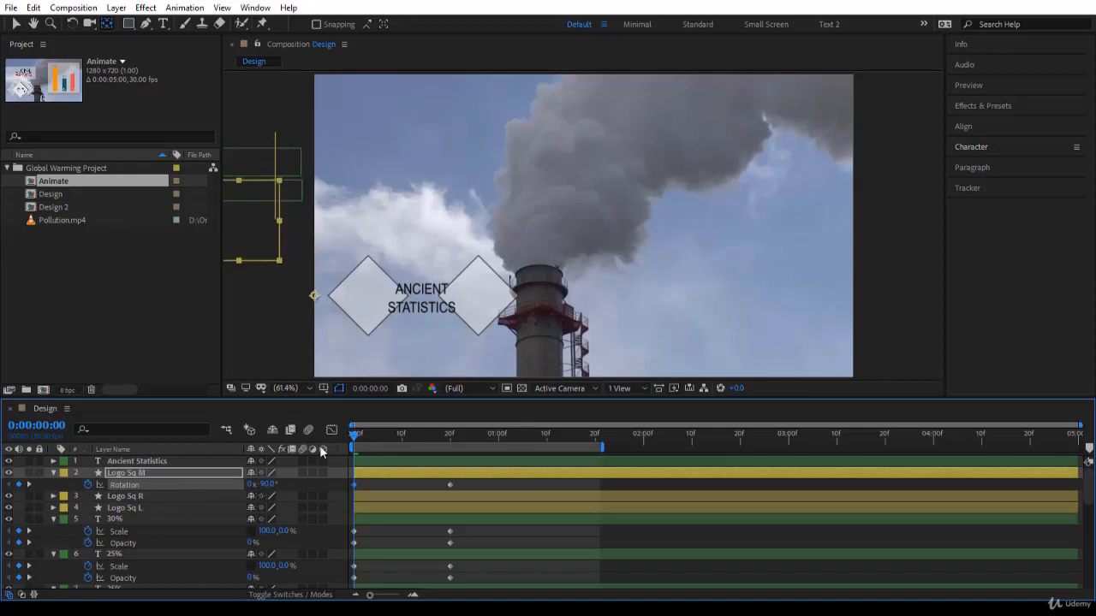
Step: Add a Scale keyframe to the Logo Sq M layer at 0:00:00:00 and set its scale to 0%
{"action": "left_click_drag", "start_coordinate": [357, 436], "coordinate": [307, 447]}
{"action": "left_click", "coordinate": [173, 473]}
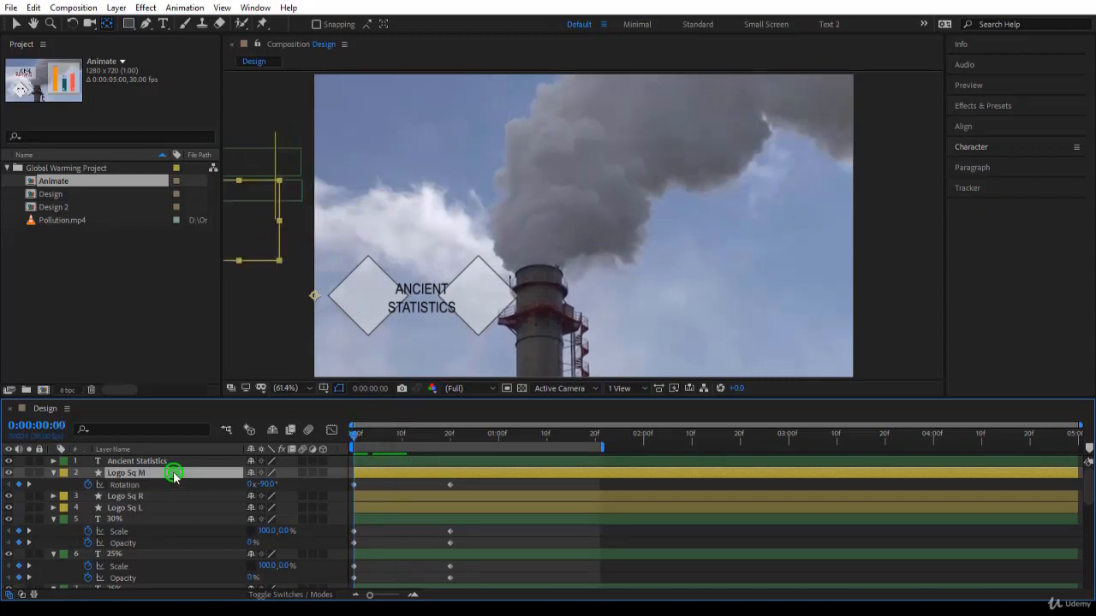
{"action": "key", "text": "shift+s"}
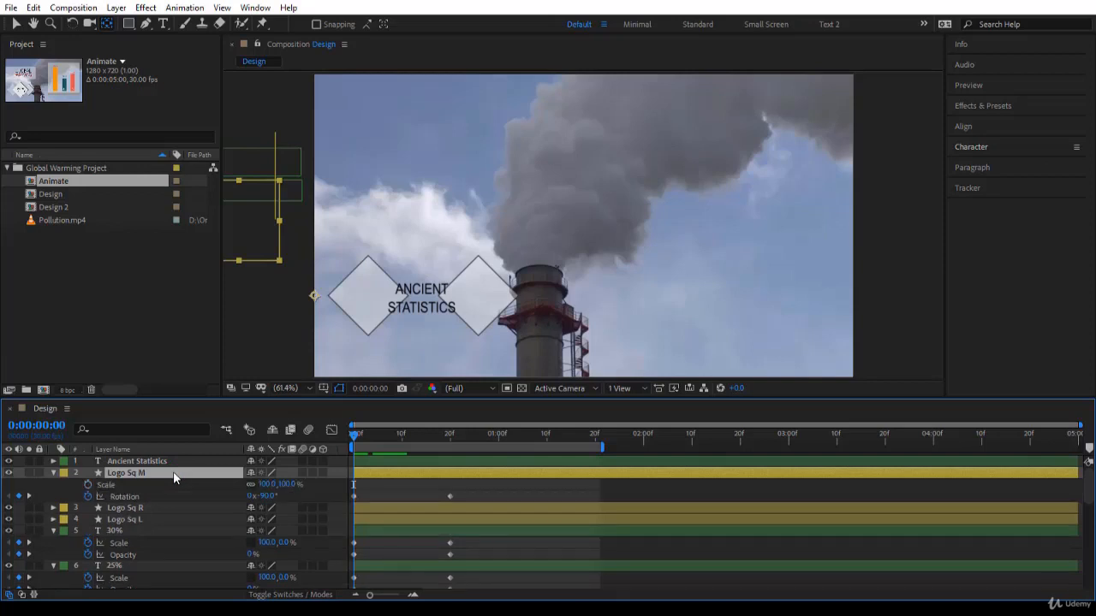
{"action": "left_click", "coordinate": [88, 485]}
{"action": "left_click", "coordinate": [265, 484]}
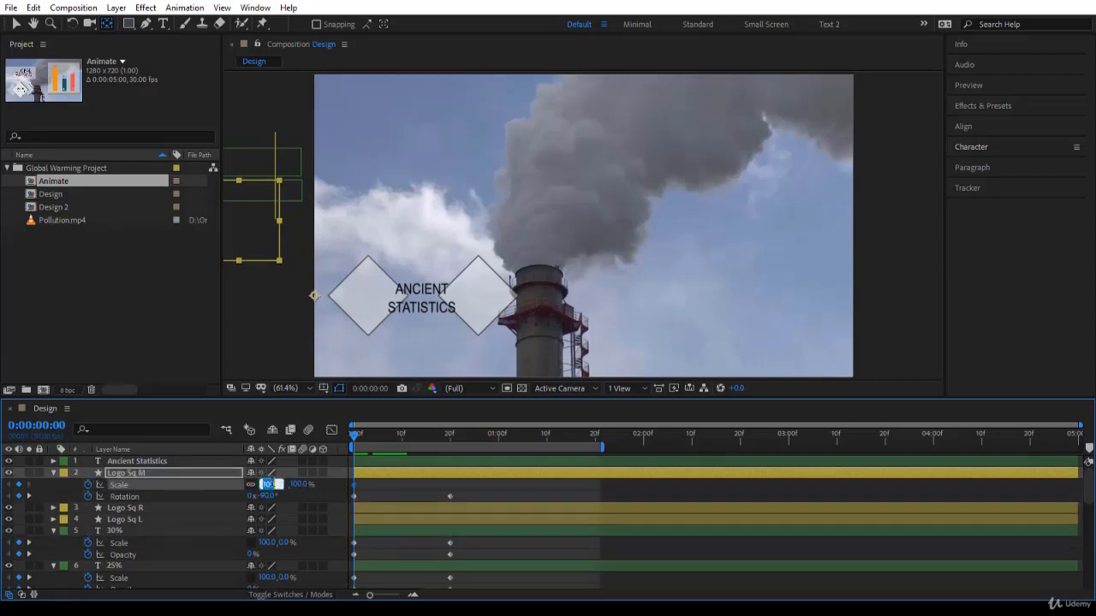
{"action": "type", "text": "0"}
{"action": "key", "text": "Return"}
Step: At 0:00:00:20, set the scale of Logo Sq M back to 100%
{"action": "key", "text": "k"}
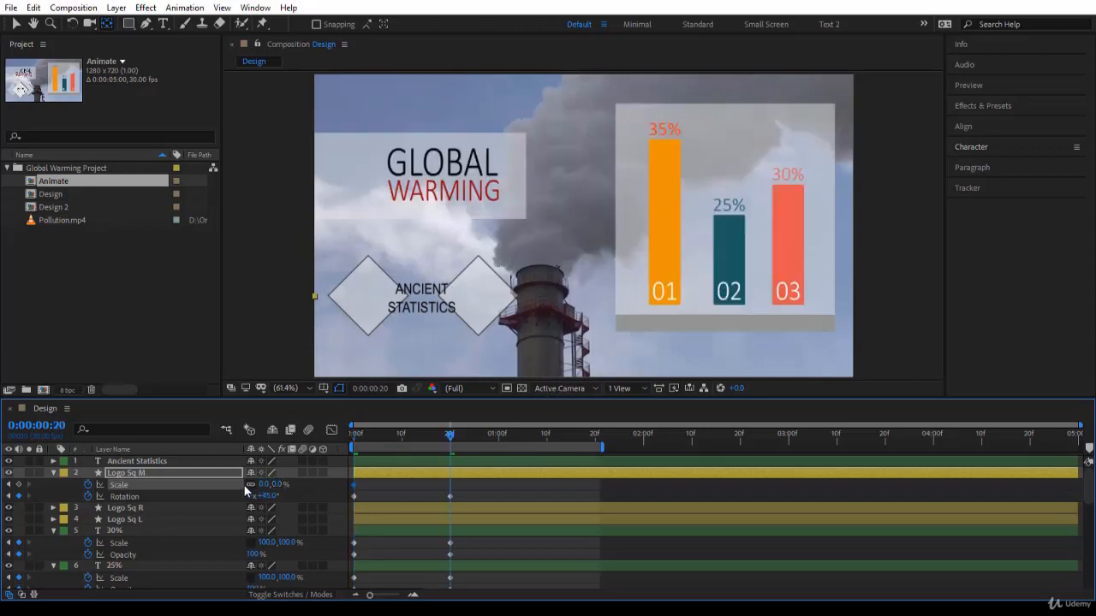
{"action": "left_click", "coordinate": [275, 485]}
{"action": "type", "text": "100"}
{"action": "key", "text": "Return"}
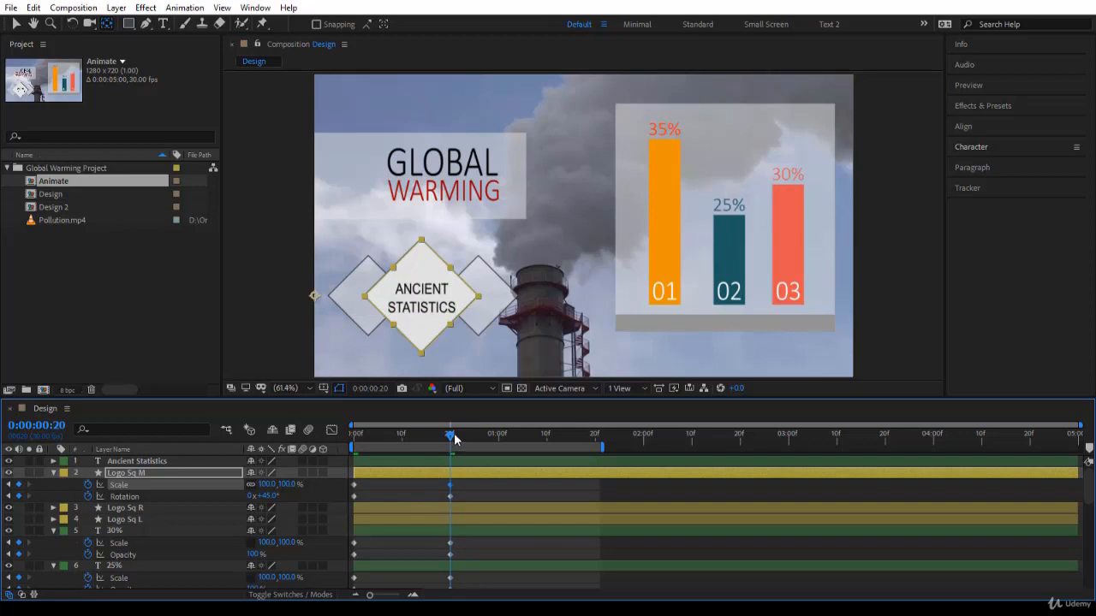
Step: Move the anchor point of Logo Sq M lower along the composition frame's left edge
{"action": "left_click_drag", "start_coordinate": [451, 436], "coordinate": [450, 476]}
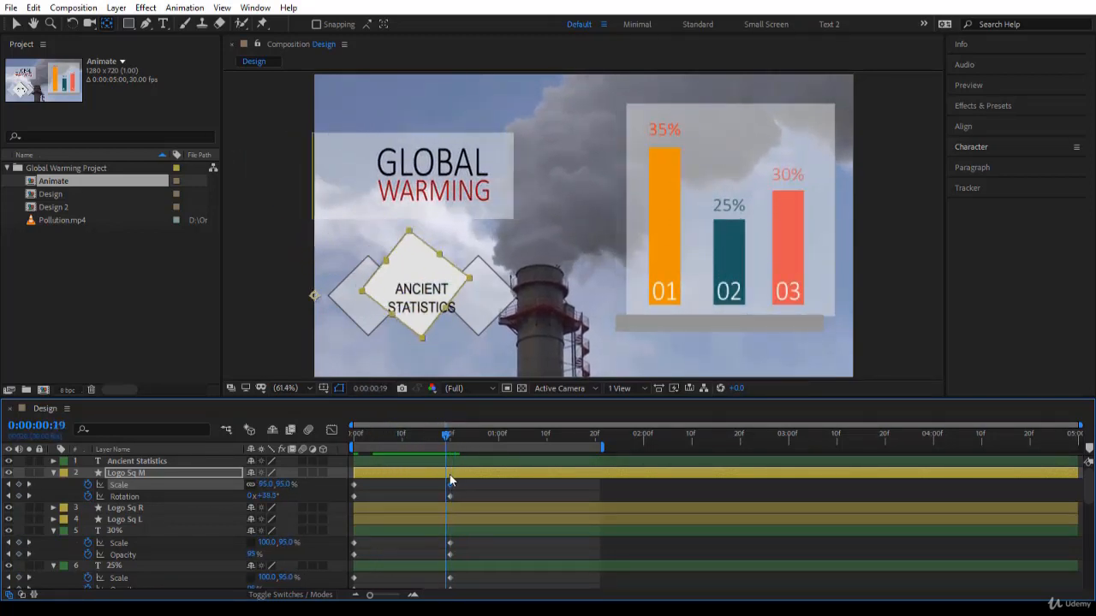
{"action": "left_click", "coordinate": [314, 296]}
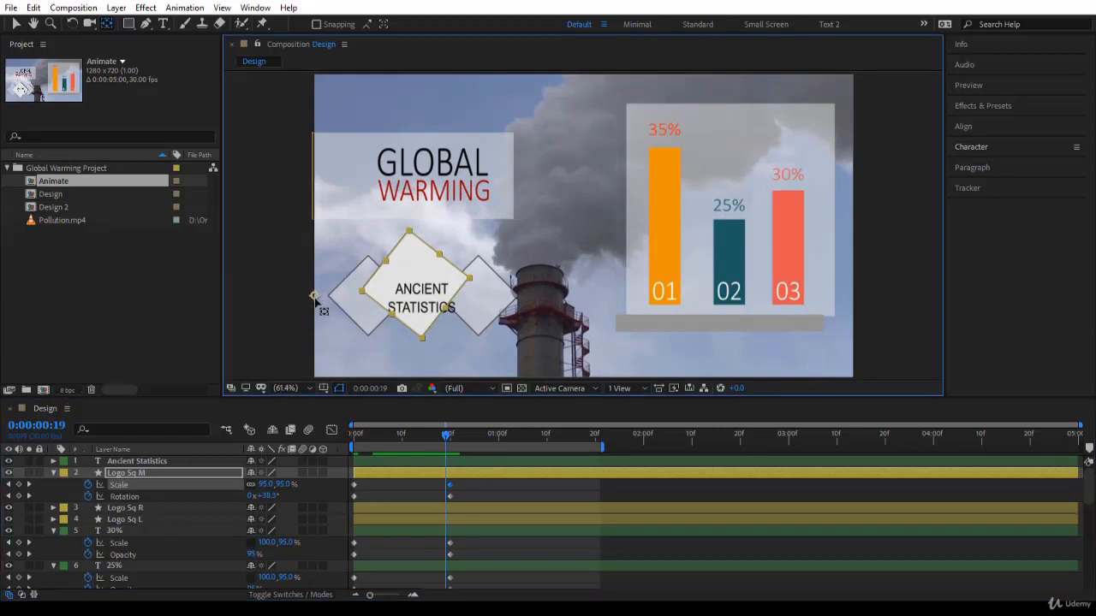
{"action": "left_click_drag", "start_coordinate": [314, 296], "coordinate": [316, 334]}
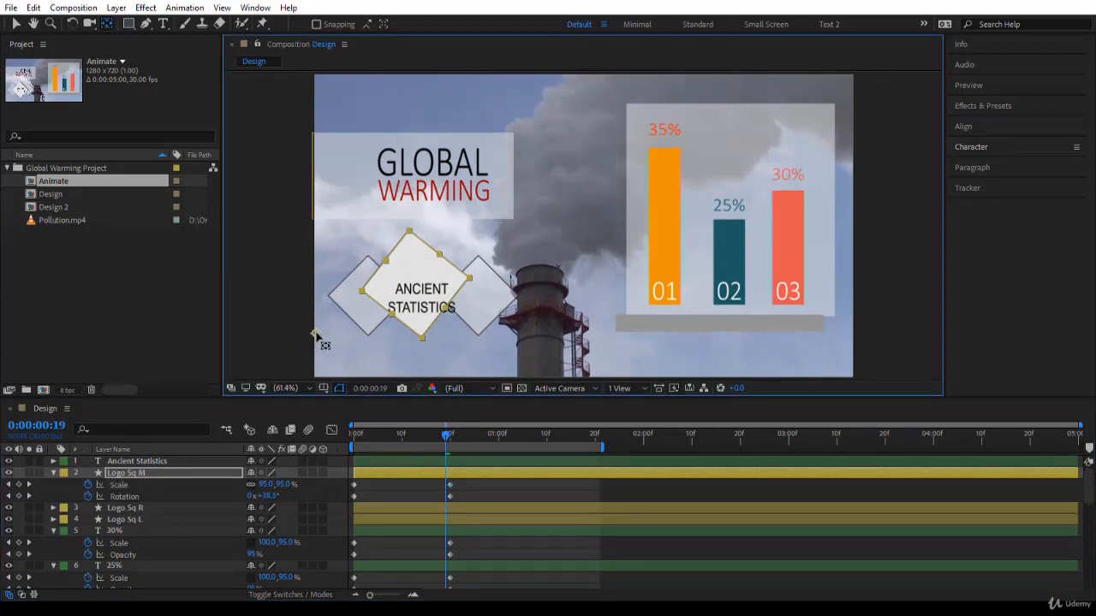
Step: Add Position keyframes to the Logo Sq R and Logo Sq L layers at 0:00:00:20
{"action": "left_click_drag", "start_coordinate": [452, 432], "coordinate": [450, 454]}
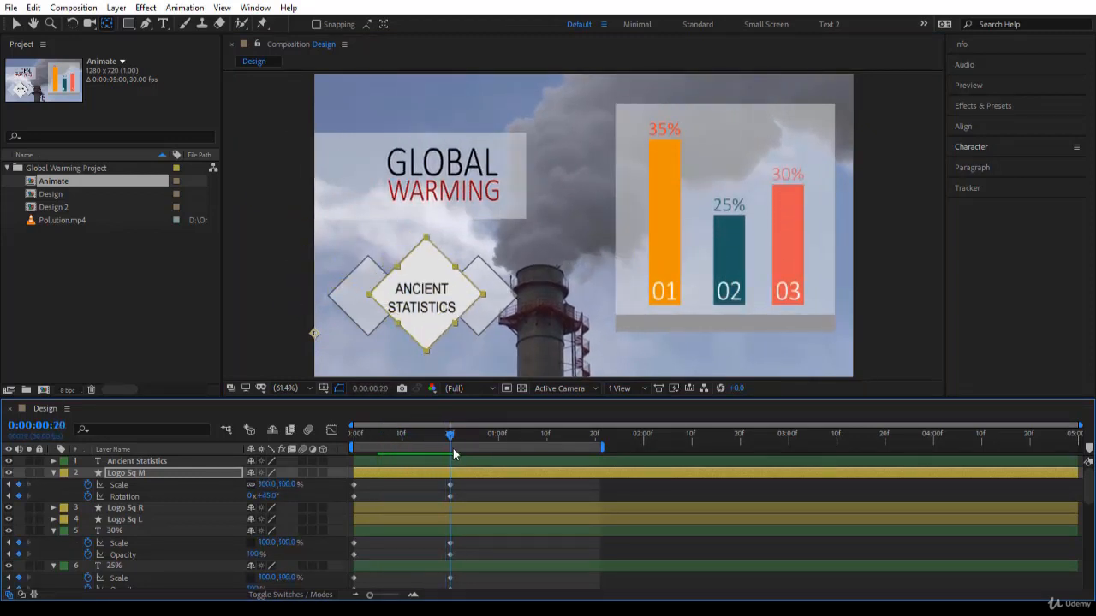
{"action": "left_click", "coordinate": [508, 303]}
{"action": "left_click", "coordinate": [362, 305], "text": "shift"}
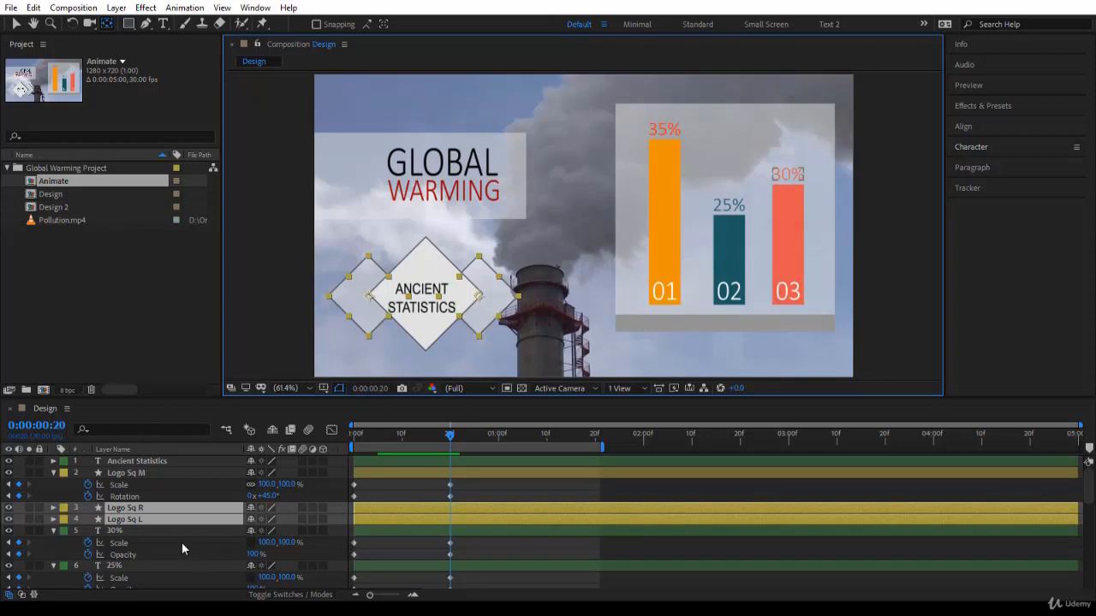
{"action": "key", "text": "p"}
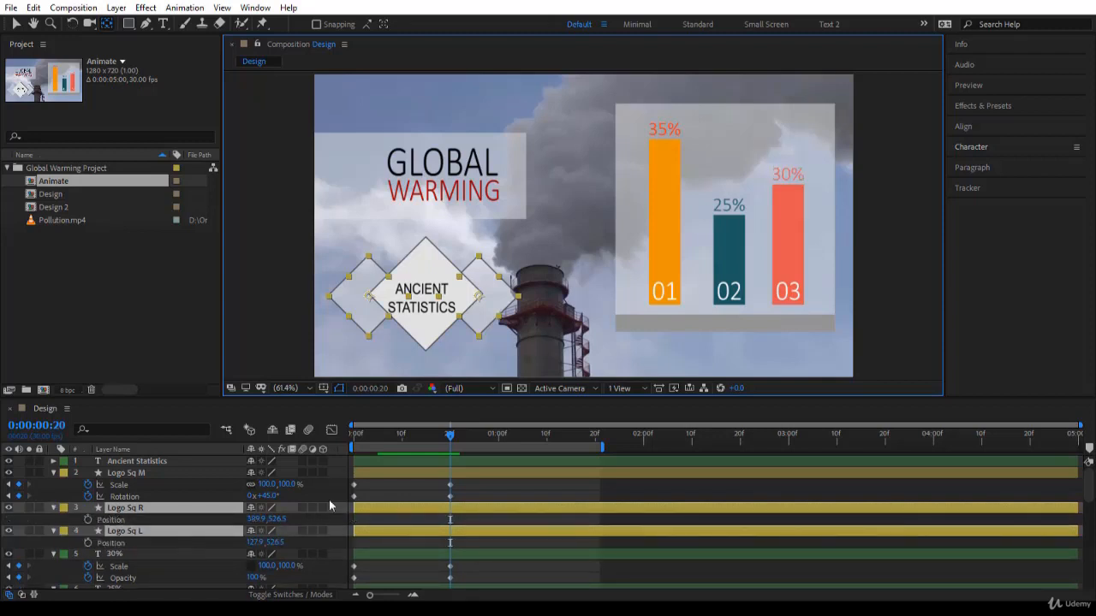
{"action": "left_click", "coordinate": [89, 521]}
Step: At 0:00:00:00, move Logo Sq R and Logo Sq L horizontally out past the left edge of the composition frame
{"action": "key", "text": "Home"}
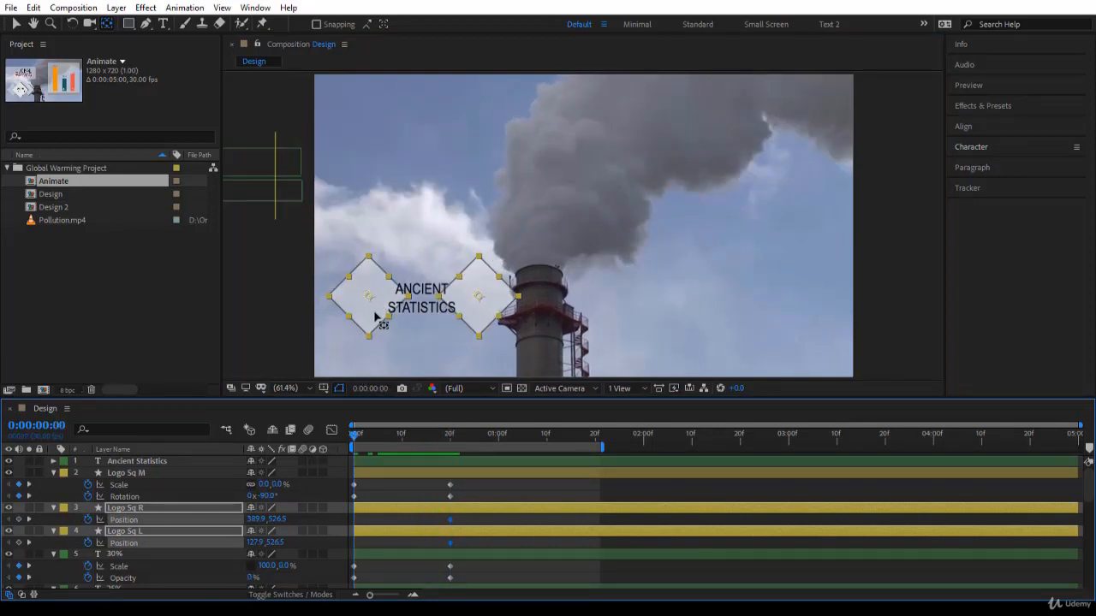
{"action": "left_click", "coordinate": [365, 319]}
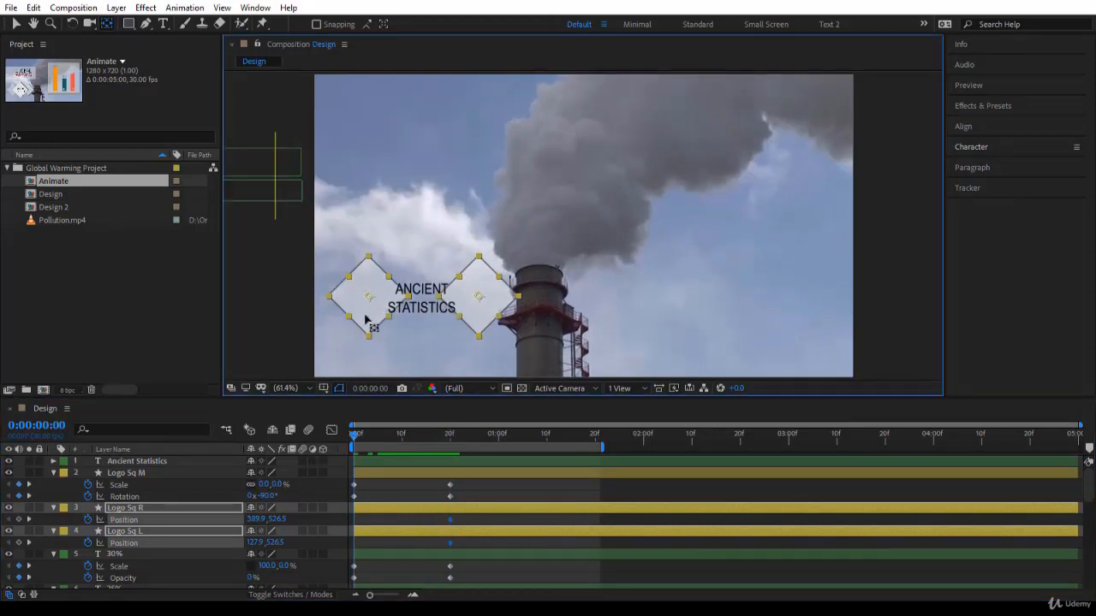
{"action": "left_click_drag", "start_coordinate": [365, 319], "coordinate": [150, 347]}
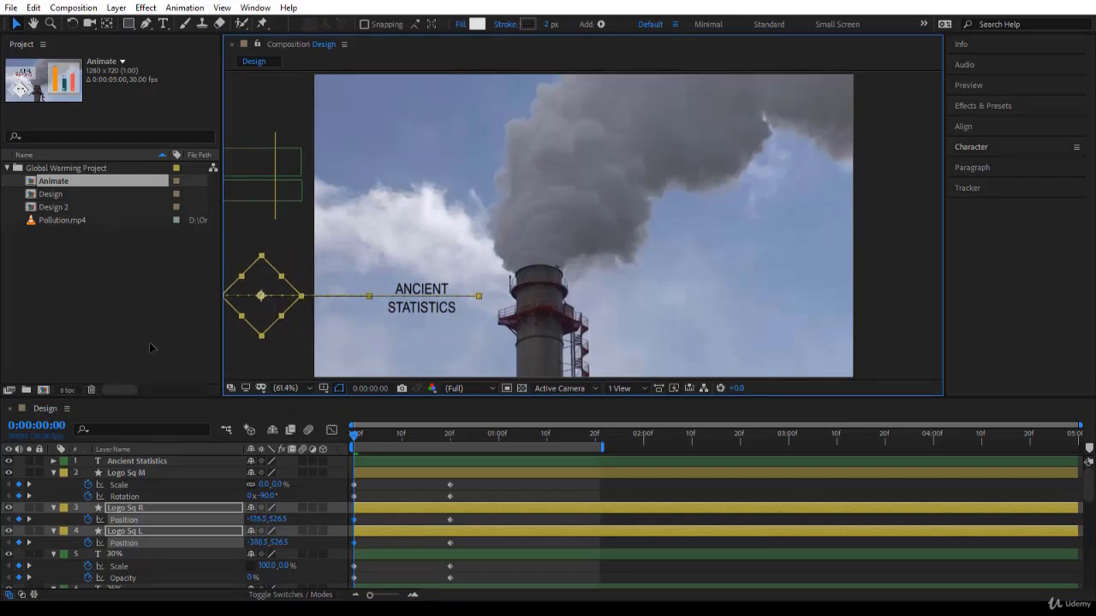
Step: At 0:00:00:20, align Logo Sq R and Logo Sq L on the same horizontal center and shift both to X position 129.9
{"action": "left_click_drag", "start_coordinate": [355, 435], "coordinate": [451, 487]}
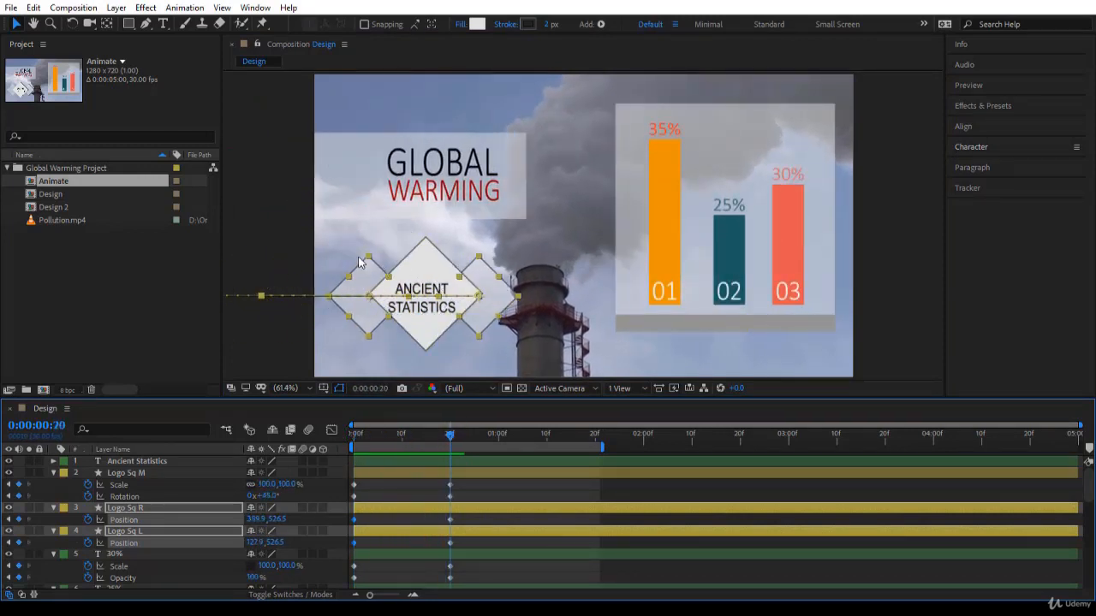
{"action": "left_click", "coordinate": [166, 508]}
{"action": "left_click", "coordinate": [171, 529], "text": "shift"}
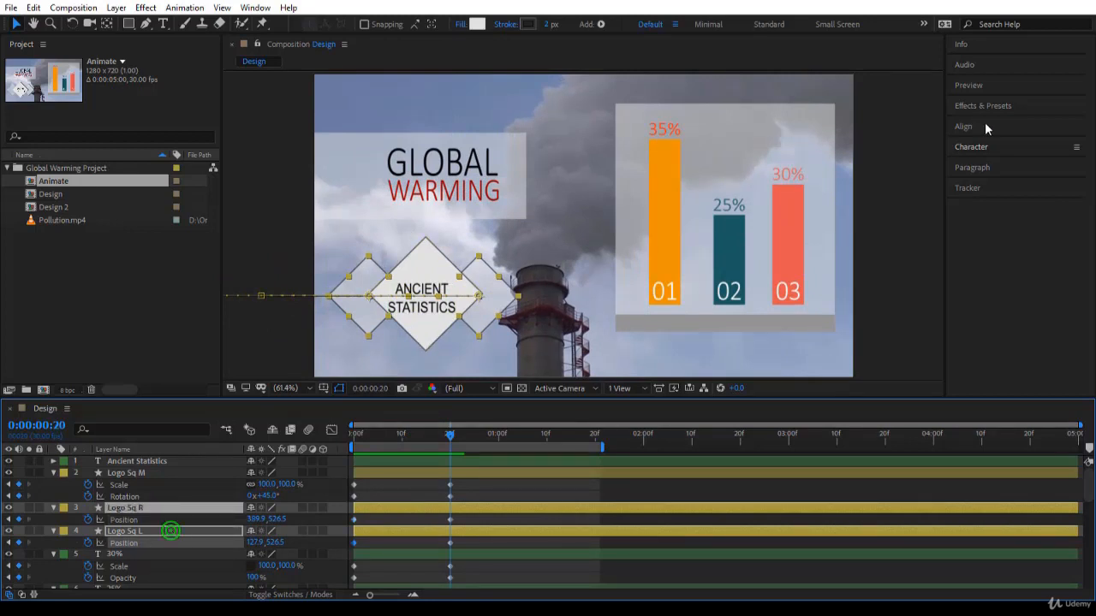
{"action": "left_click", "coordinate": [975, 126]}
{"action": "left_click", "coordinate": [982, 160]}
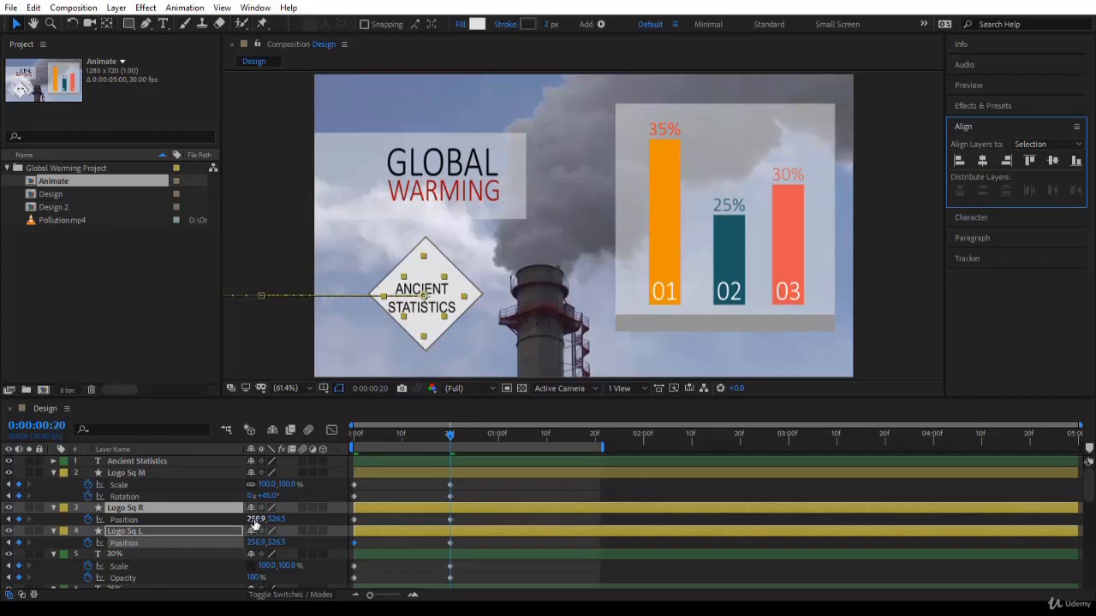
{"action": "left_click_drag", "start_coordinate": [248, 520], "coordinate": [171, 526]}
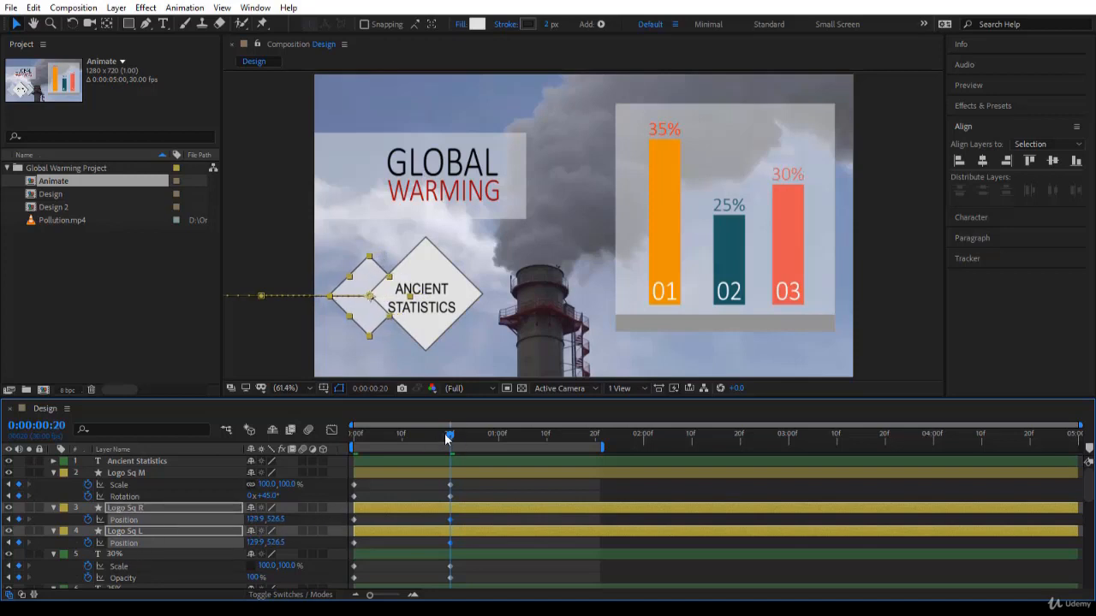
Step: At 0:00:01:00, slide Logo Sq R to X position 388.9 and play the animation from the start
{"action": "left_click_drag", "start_coordinate": [447, 436], "coordinate": [499, 444]}
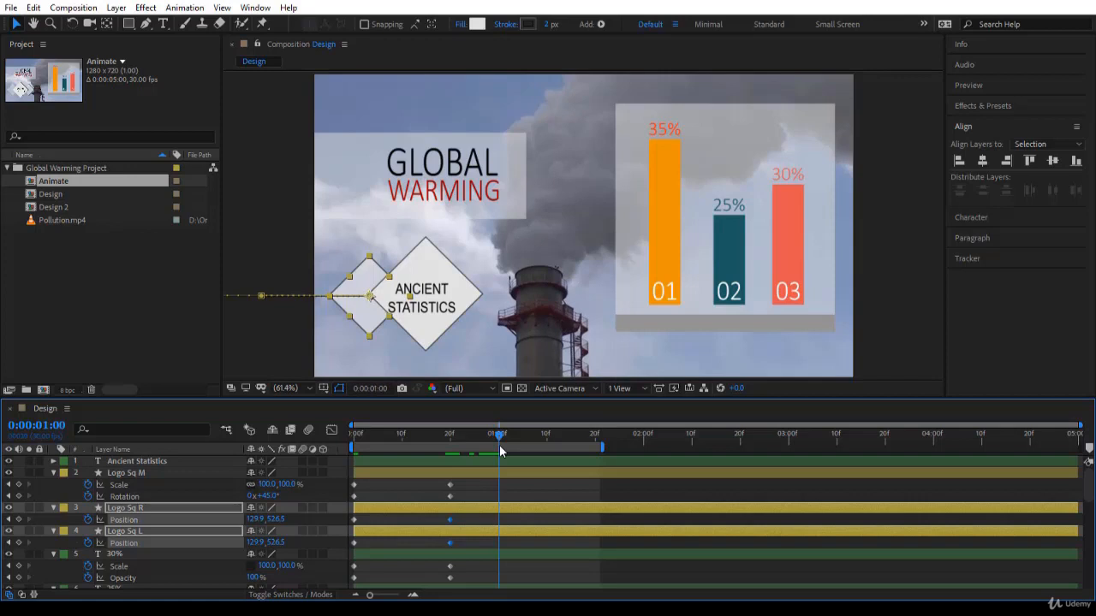
{"action": "left_click", "coordinate": [183, 571]}
{"action": "left_click", "coordinate": [160, 509]}
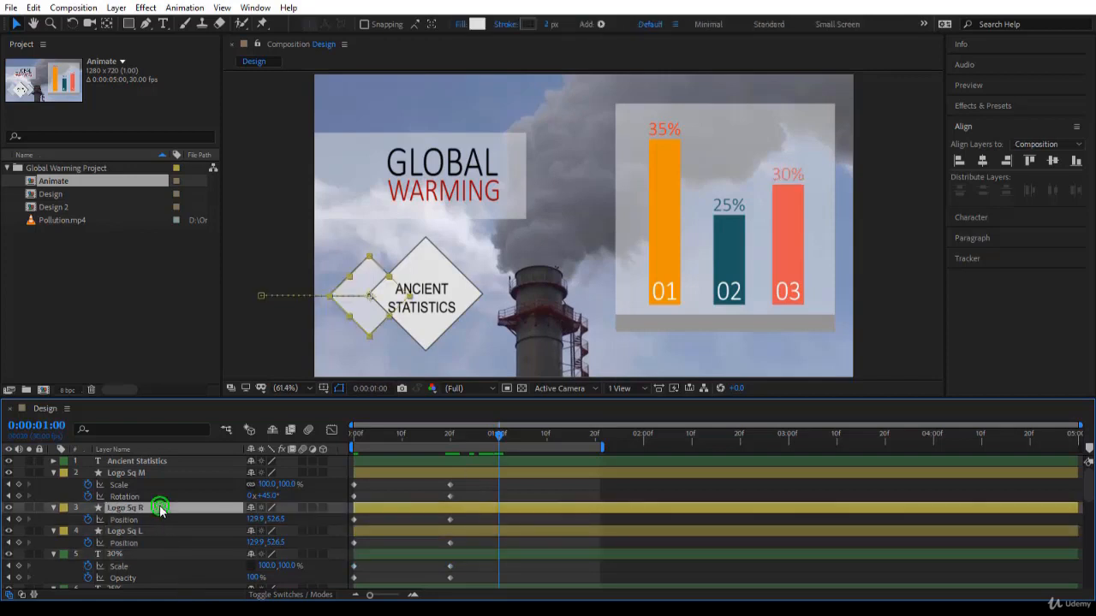
{"action": "left_click_drag", "start_coordinate": [253, 519], "coordinate": [451, 531]}
{"action": "key", "text": "Home"}
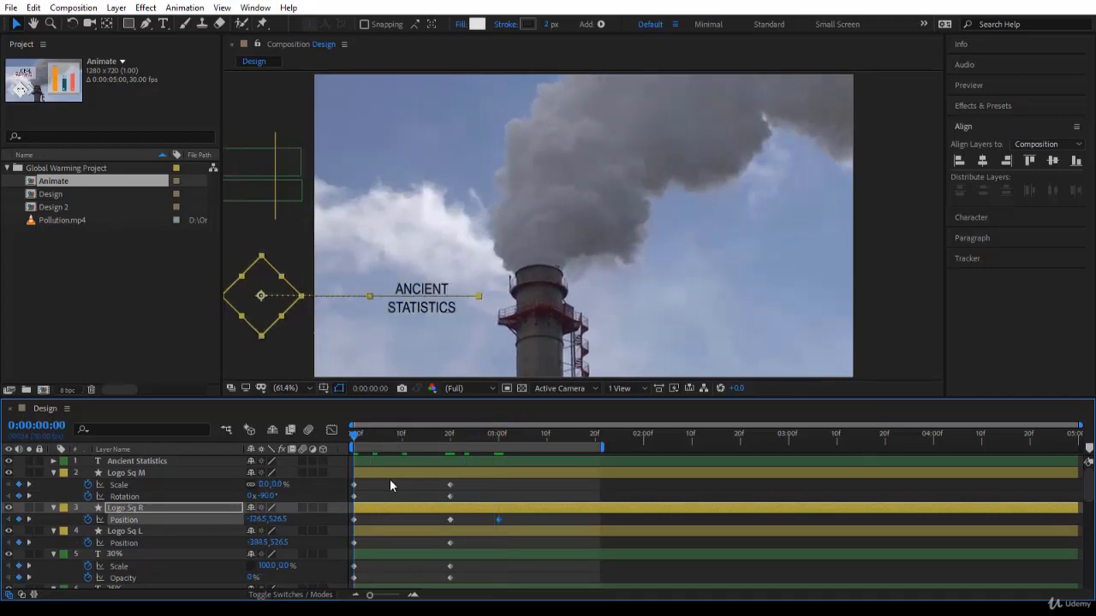
{"action": "left_click", "coordinate": [390, 490]}
{"action": "key", "text": "space"}
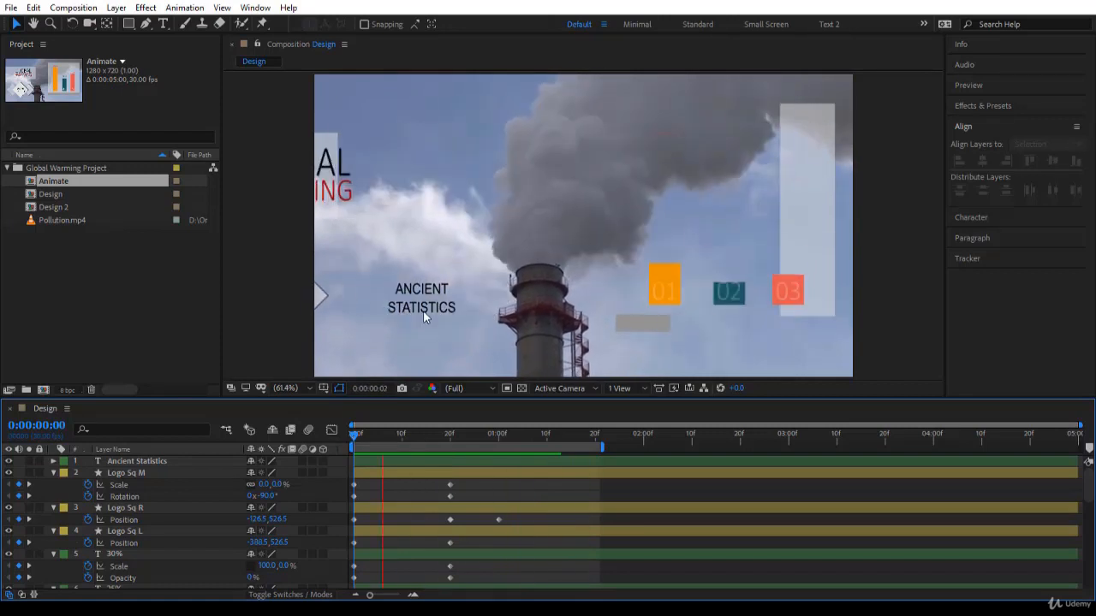
Step: At 0:00:01:04, reposition the Ancient Statistics text to sit centered inside the middle logo square
{"action": "left_click_drag", "start_coordinate": [357, 429], "coordinate": [520, 476]}
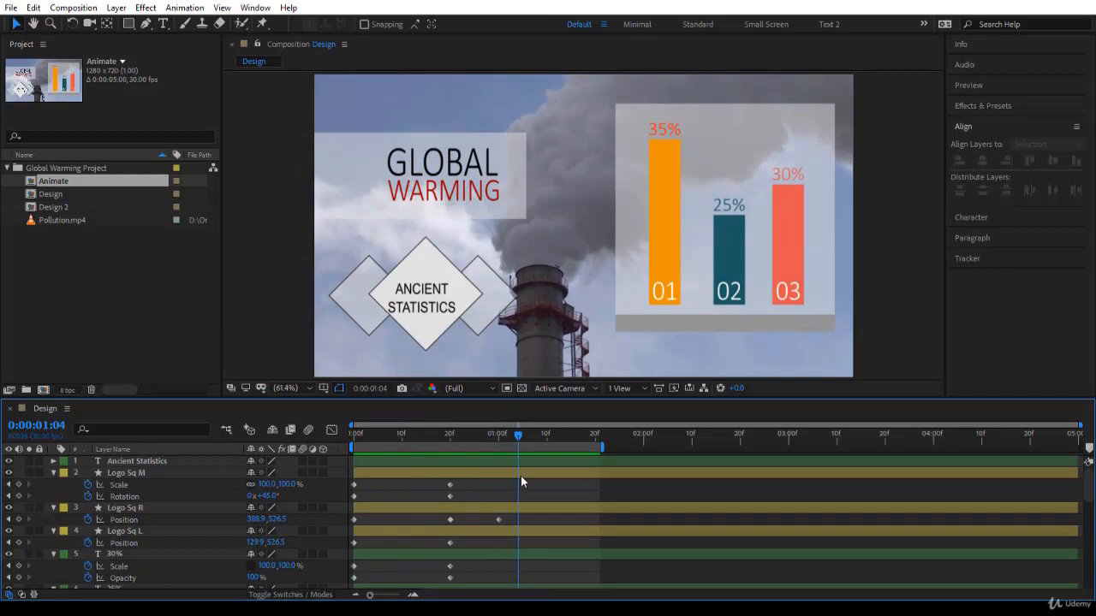
{"action": "left_click", "coordinate": [426, 307]}
{"action": "left_click_drag", "start_coordinate": [425, 307], "coordinate": [430, 305]}
Step: Keyframe the Ancient Statistics layer's opacity at 100% at 0:00:00:20 and set it to 0% at 0:00:00:00
{"action": "left_click", "coordinate": [189, 461]}
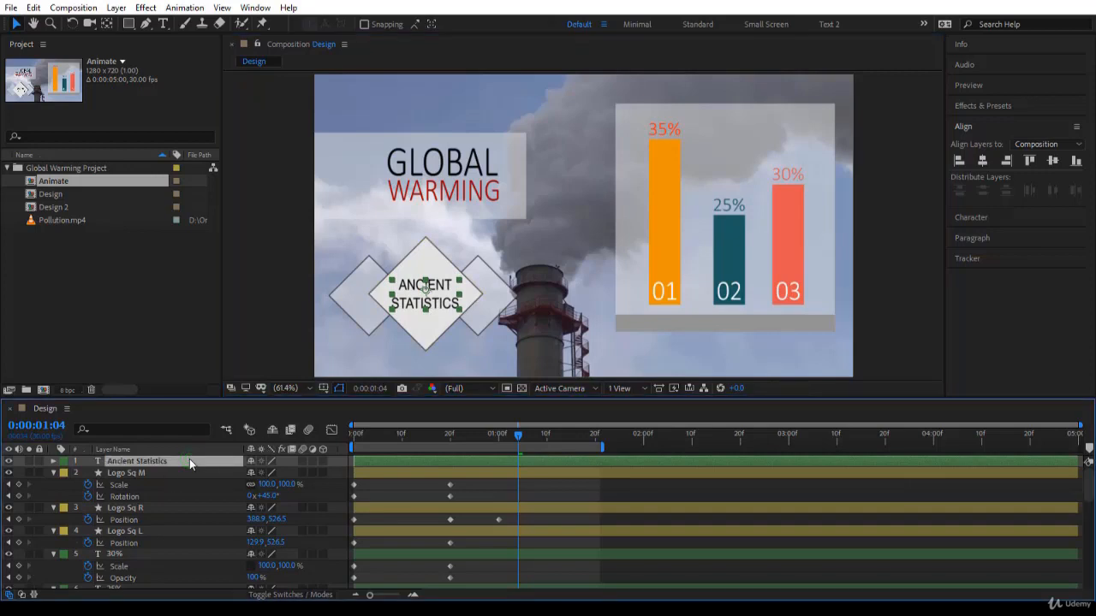
{"action": "key", "text": "t"}
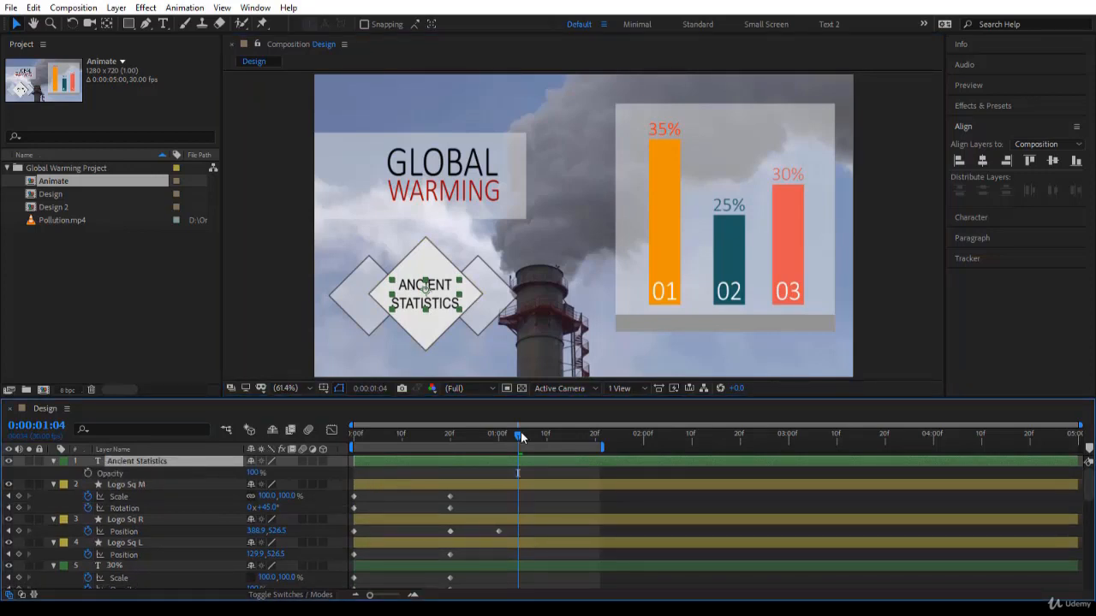
{"action": "left_click", "coordinate": [522, 436]}
{"action": "left_click_drag", "start_coordinate": [520, 438], "coordinate": [322, 457]}
{"action": "left_click", "coordinate": [87, 473]}
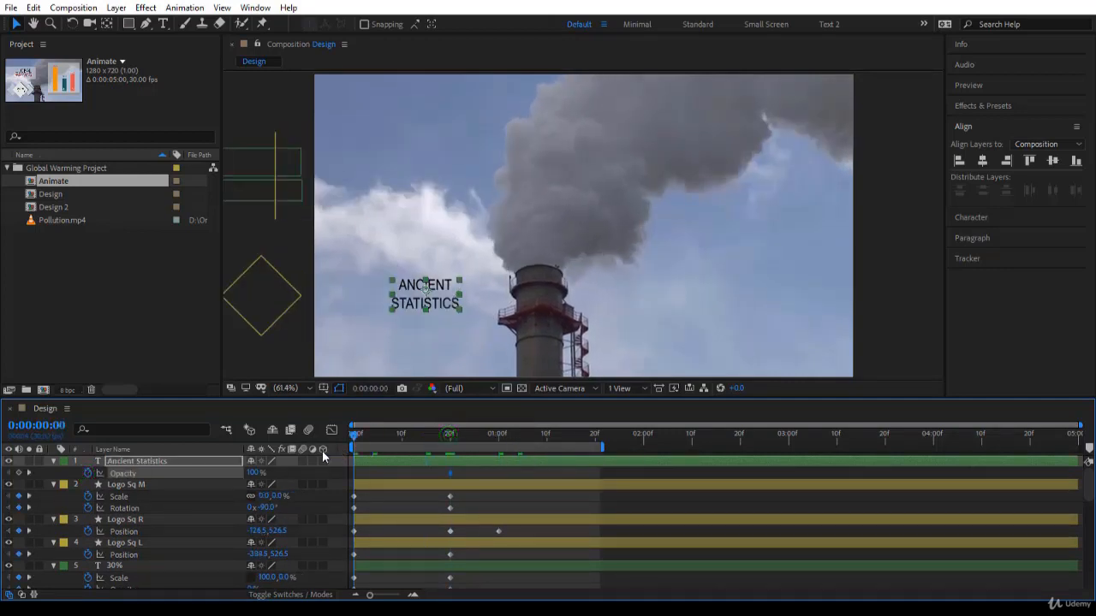
{"action": "left_click", "coordinate": [259, 473]}
{"action": "type", "text": "0"}
{"action": "key", "text": "Return"}
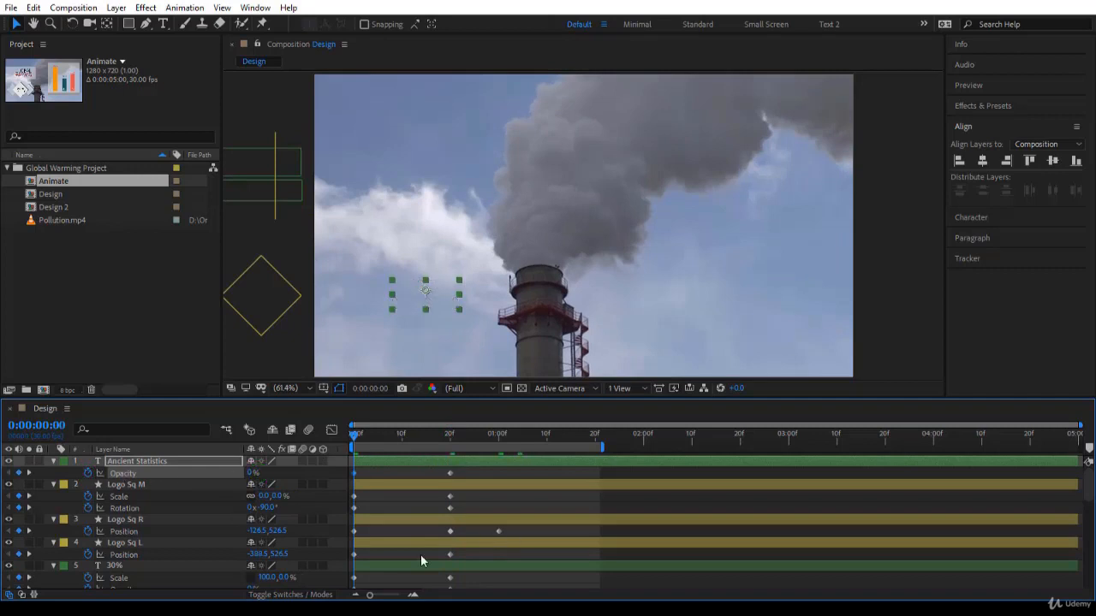
Step: Play the animation and scrub through it to review the motion of the title, logo and graph
{"action": "key", "text": "space"}
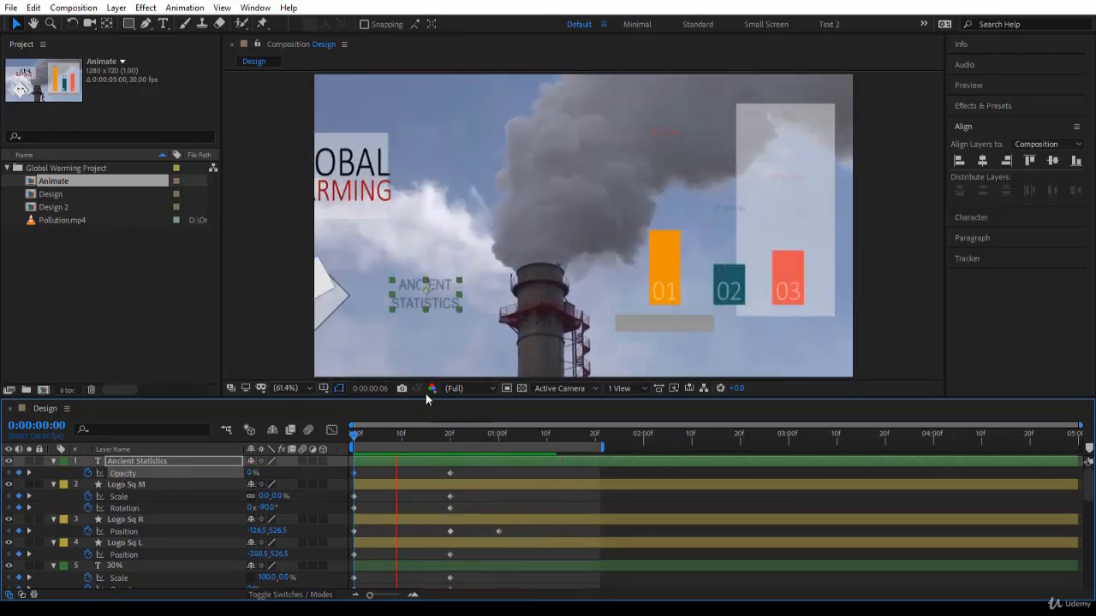
{"action": "left_click_drag", "start_coordinate": [354, 438], "coordinate": [263, 477]}
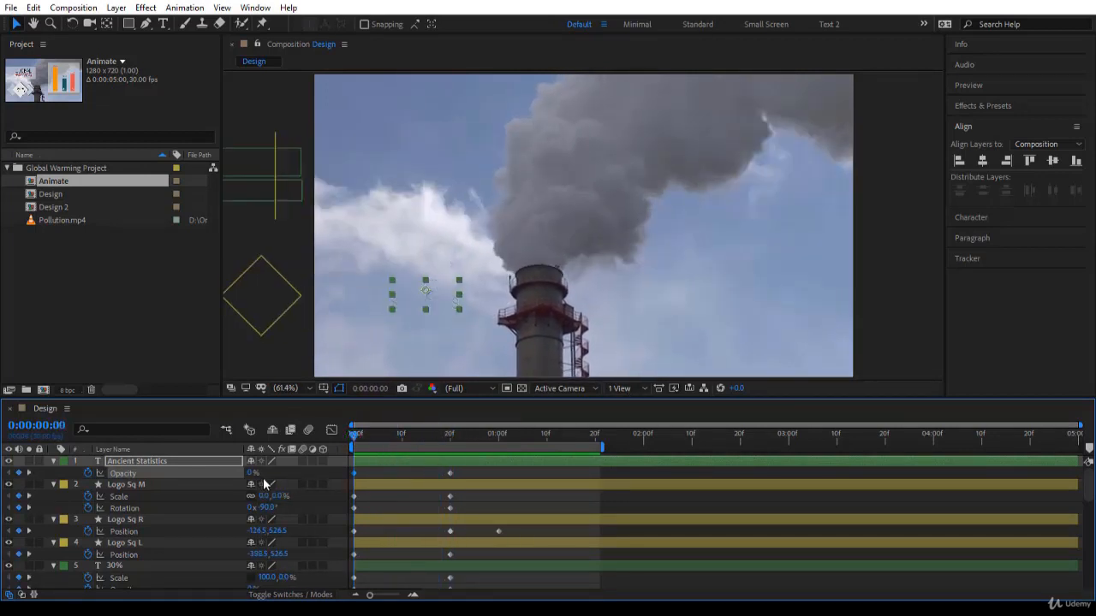
{"action": "left_click", "coordinate": [416, 506]}
{"action": "left_click_drag", "start_coordinate": [353, 434], "coordinate": [512, 493]}
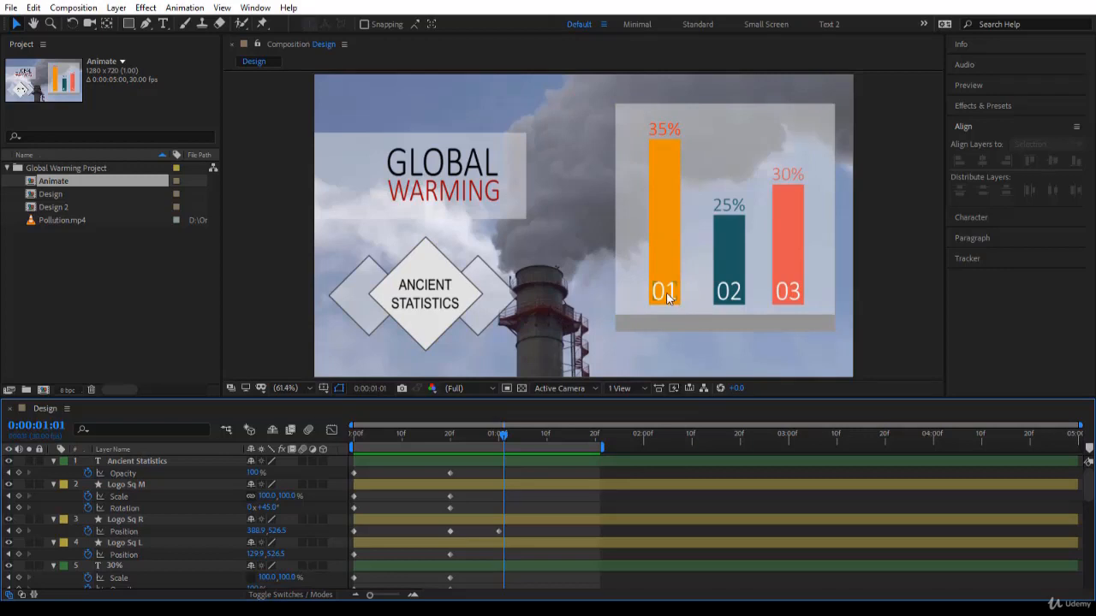
Step: Nudge the graph's background panel slightly to the left and play the Animate composition from 0:00:00:00
{"action": "left_click", "coordinate": [752, 140]}
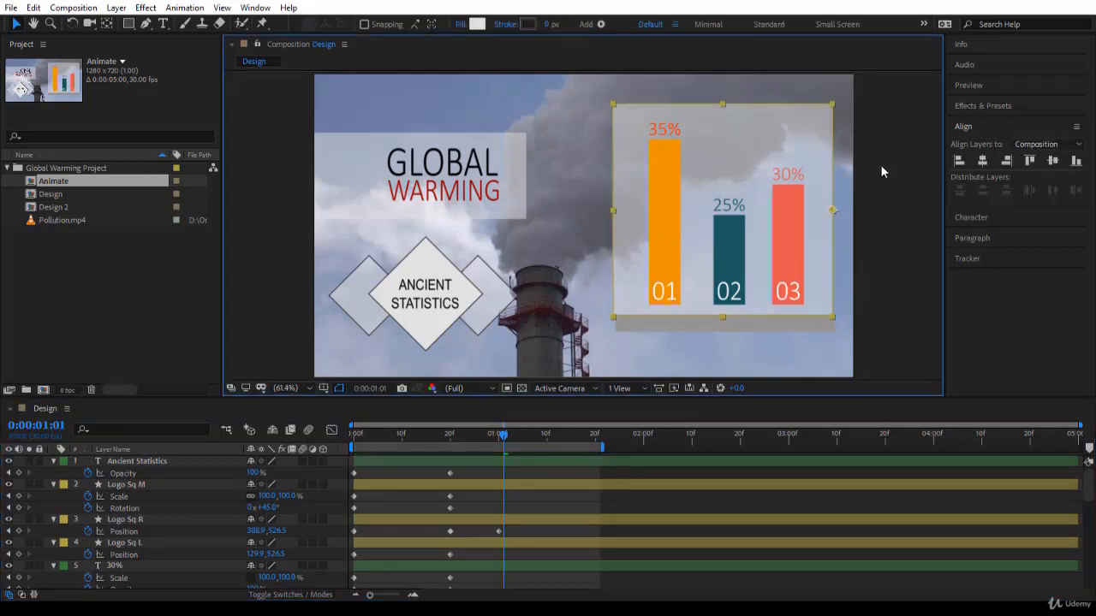
{"action": "left_click", "coordinate": [776, 327]}
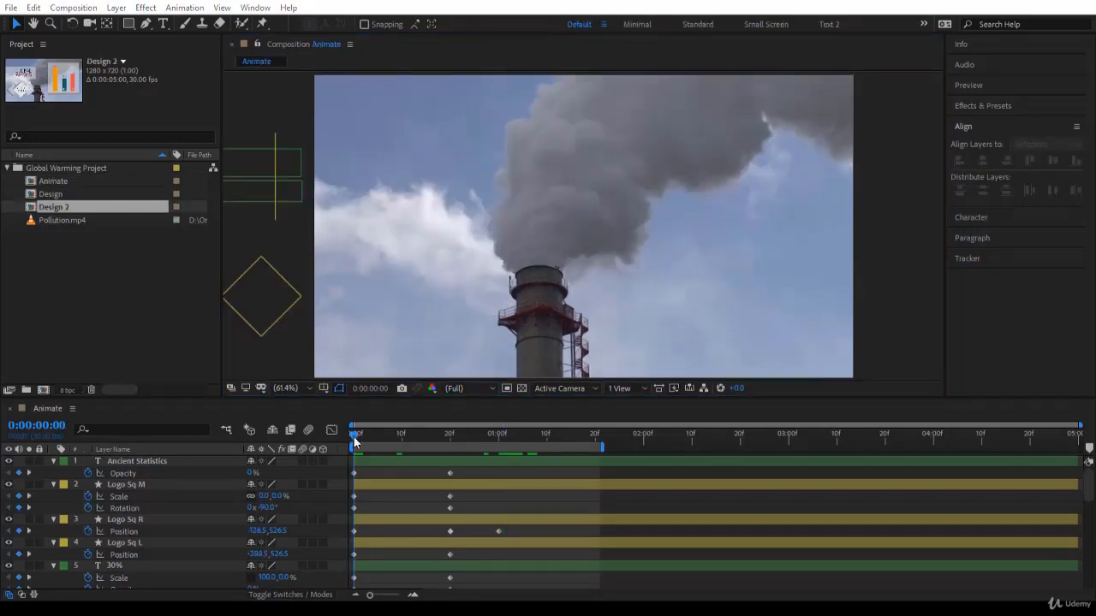
{"action": "left_click", "coordinate": [354, 438]}
{"action": "key", "text": "space"}
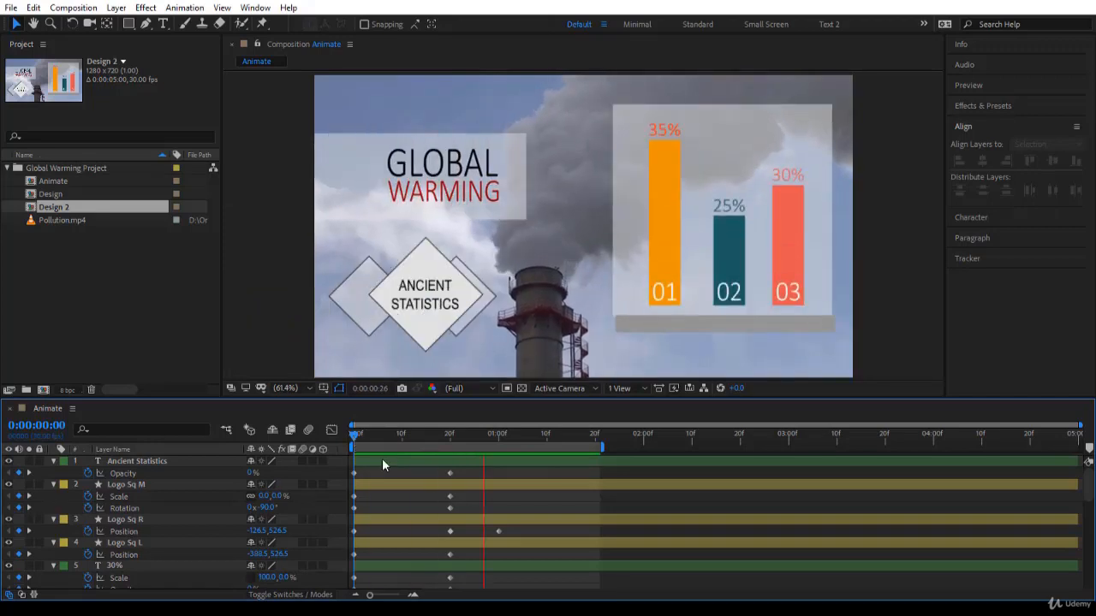